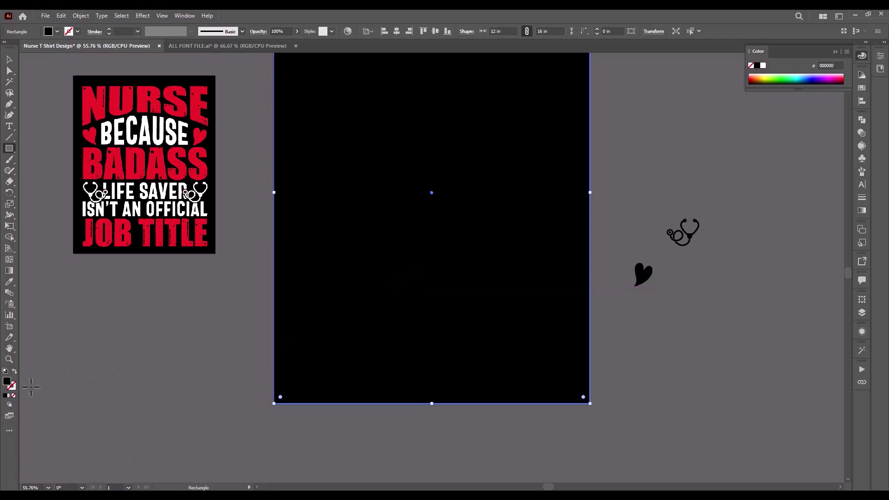
Step: Fill the 12 by 16 in background rectangle with black and lock it
double_click(6, 381)
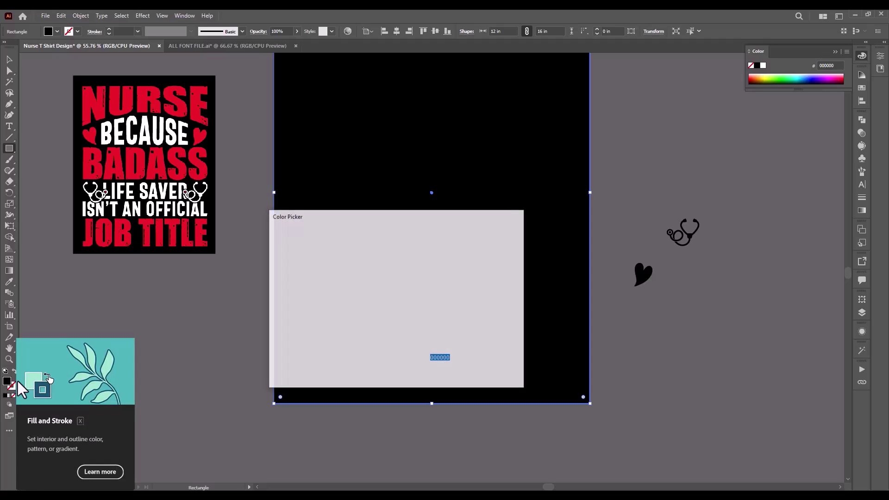
left_click_drag(317, 311, 269, 360)
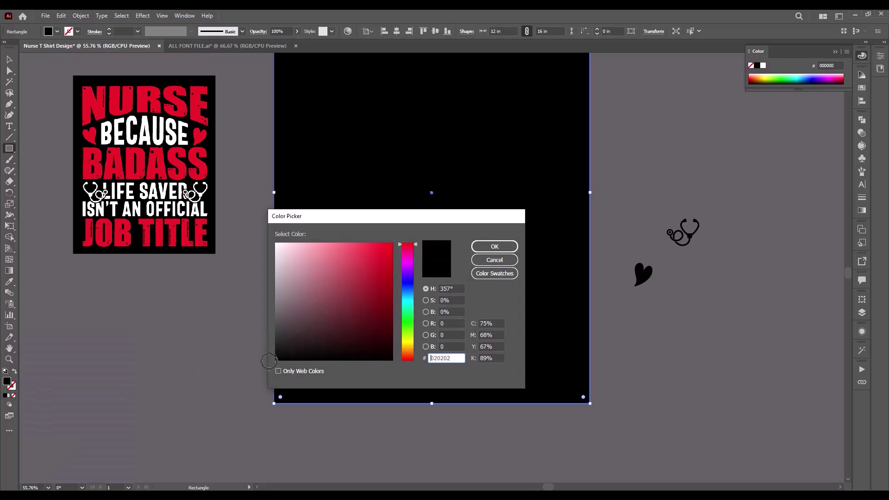
left_click(505, 249)
scroll(457, 252, "up", 3)
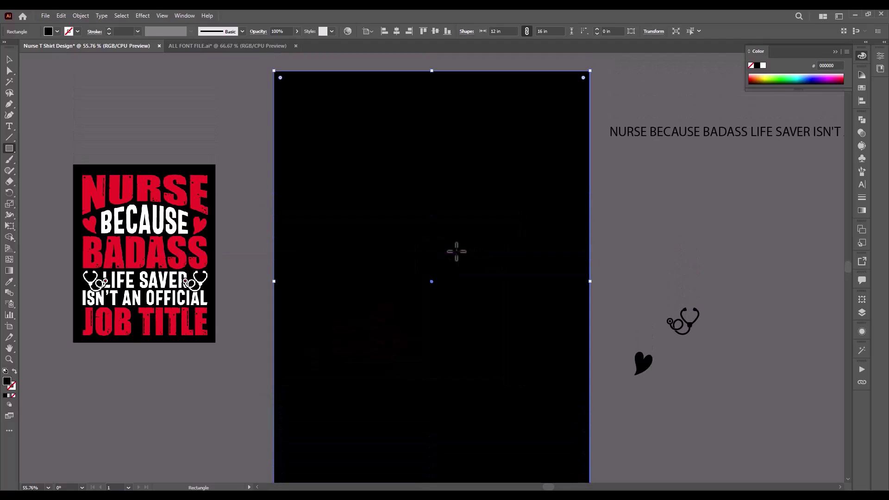
key("ctrl+2")
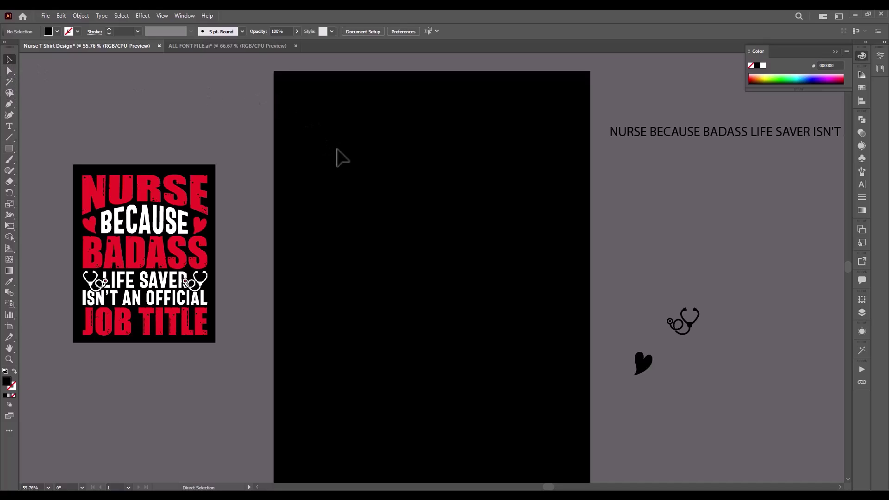
Step: Show the rulers and place horizontal guides near the rectangle's upper and lower edges, the upper one at about 1.2 in
key("ctrl+r")
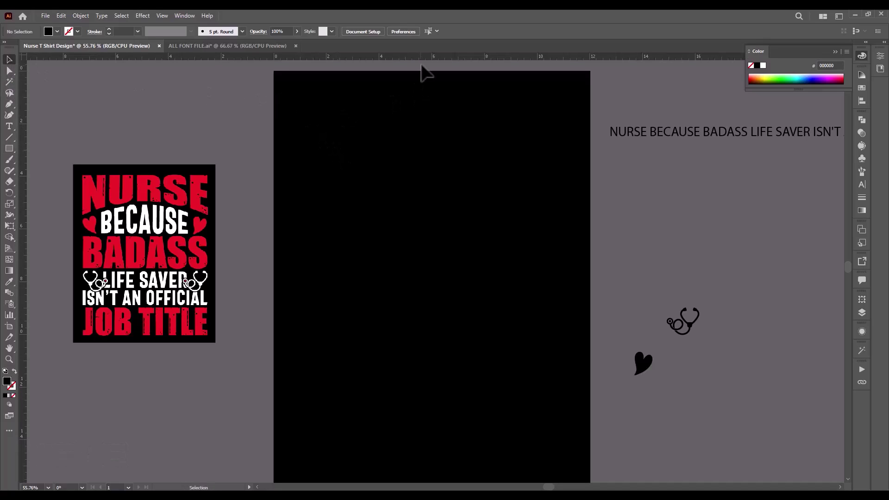
left_click_drag(435, 55, 455, 103)
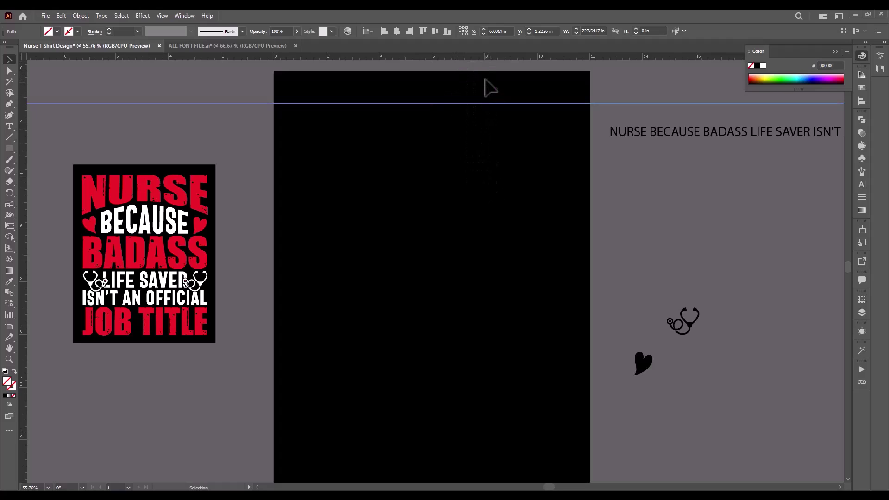
left_click_drag(494, 57, 498, 452)
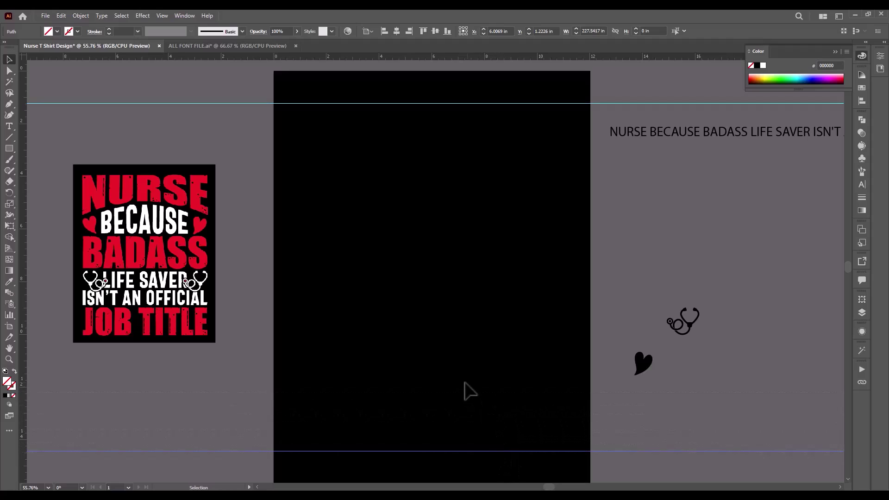
Step: Place vertical guides just inside the rectangle's right side at about 10.8 in and its left side, and lock all guides
left_click_drag(444, 58, 551, 308)
key("alt")
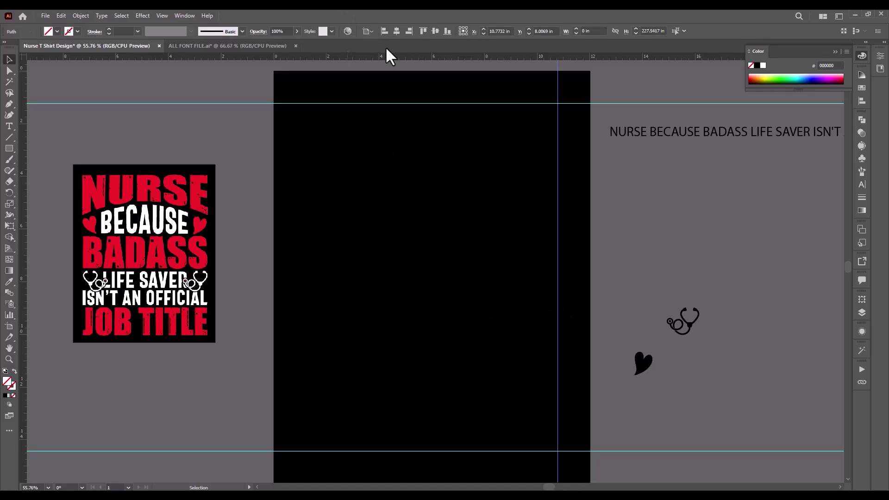
left_click_drag(389, 56, 311, 229)
key("alt")
left_click(386, 221)
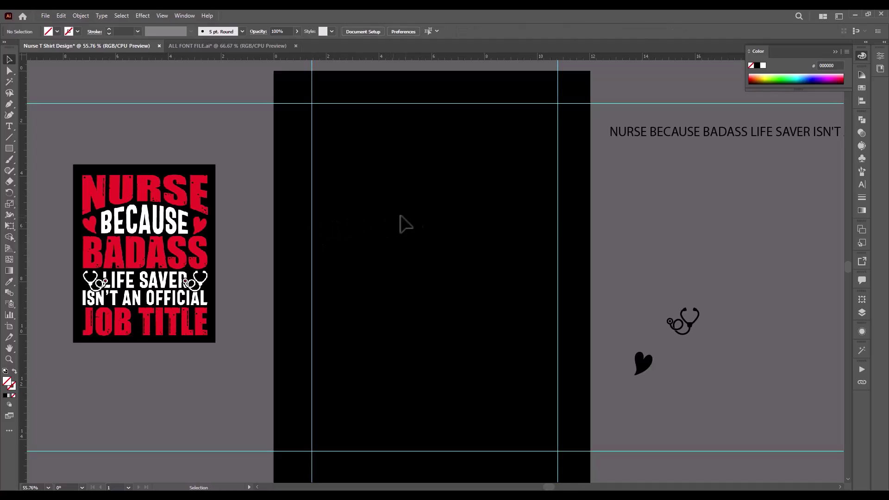
right_click(407, 220)
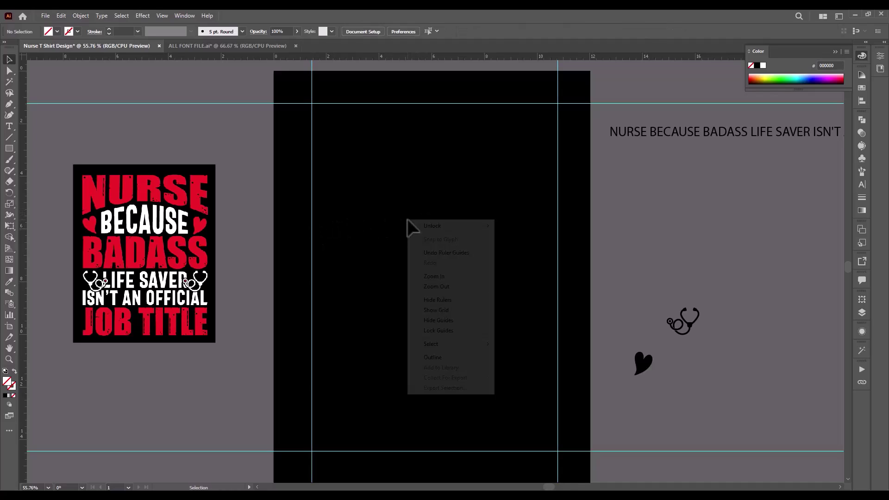
left_click(439, 331)
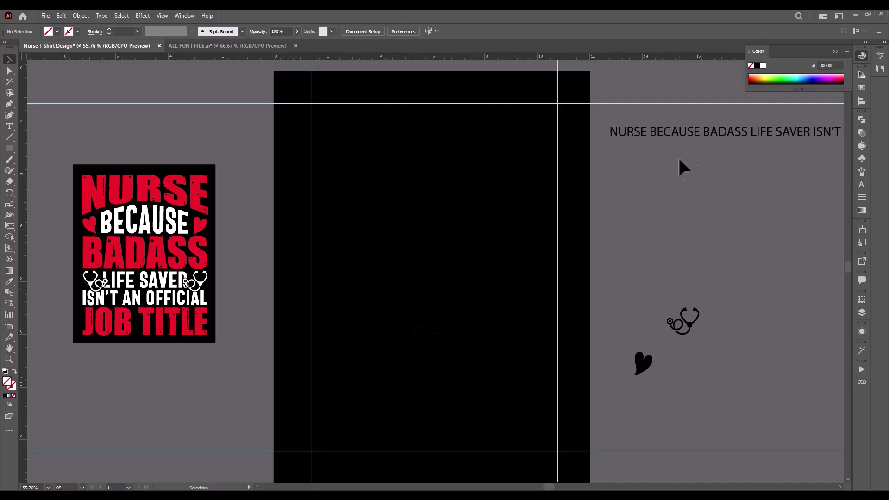
Step: Duplicate the black one-line slogan onto the black rectangle and fill the copy with white (FFFFFF)
left_click(705, 131)
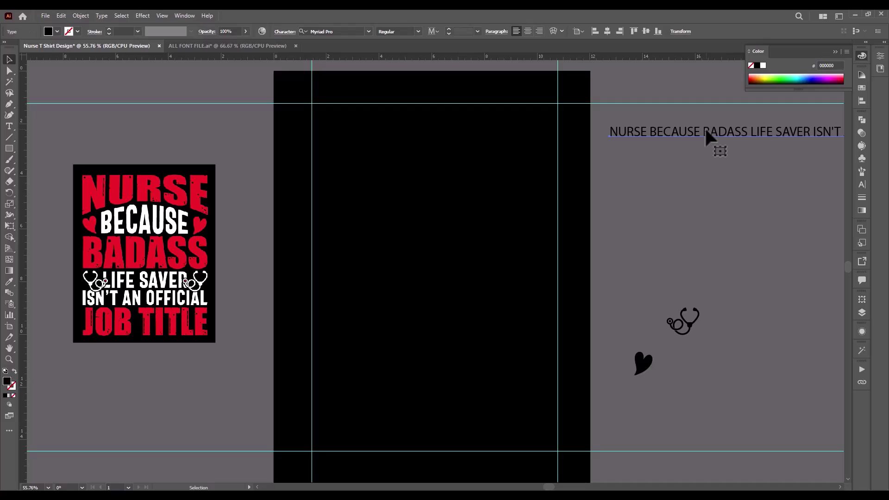
left_click_drag(705, 131, 373, 254)
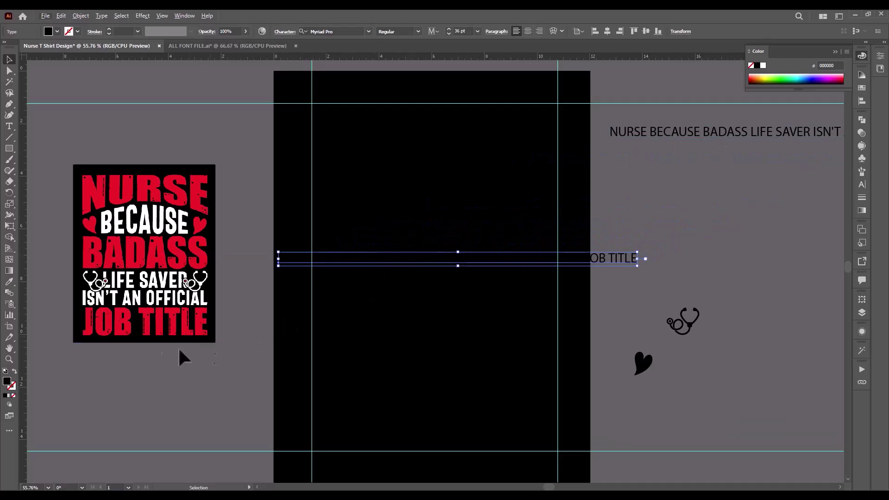
double_click(7, 382)
left_click_drag(286, 297, 274, 238)
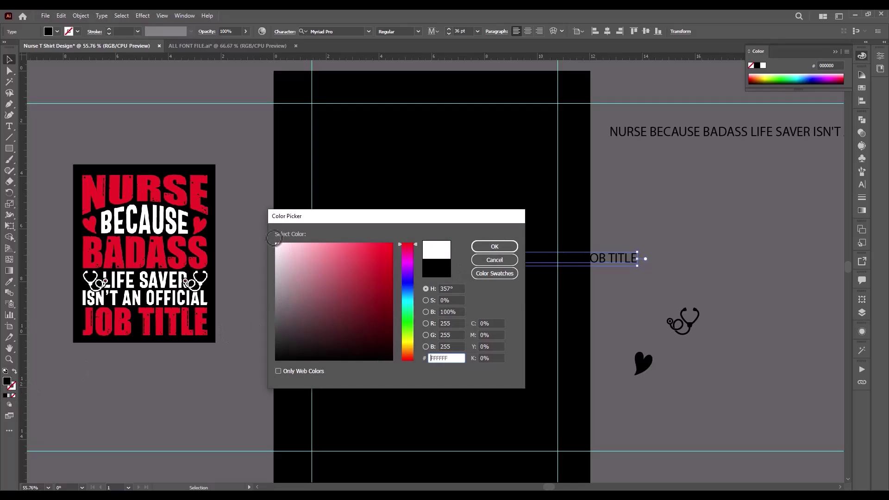
left_click(487, 243)
Step: Bring the white slogan copy to the front and shift it to the right across the black rectangle
right_click(489, 263)
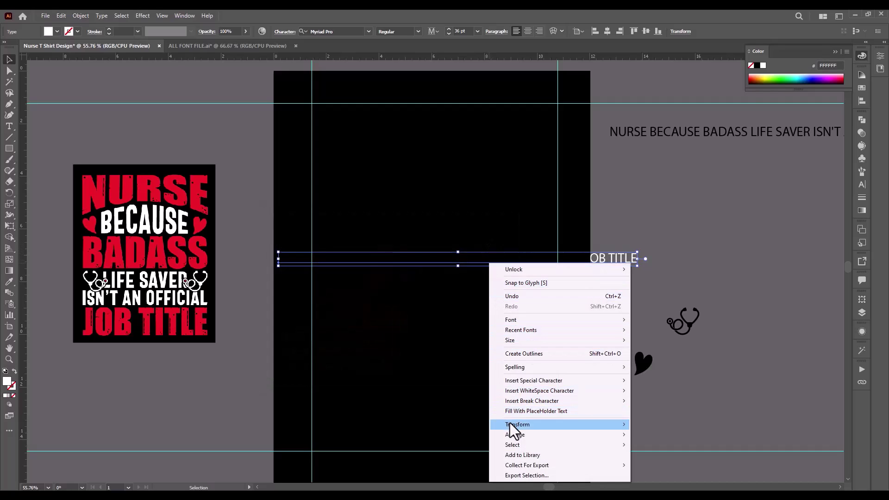
mouse_move(575, 436)
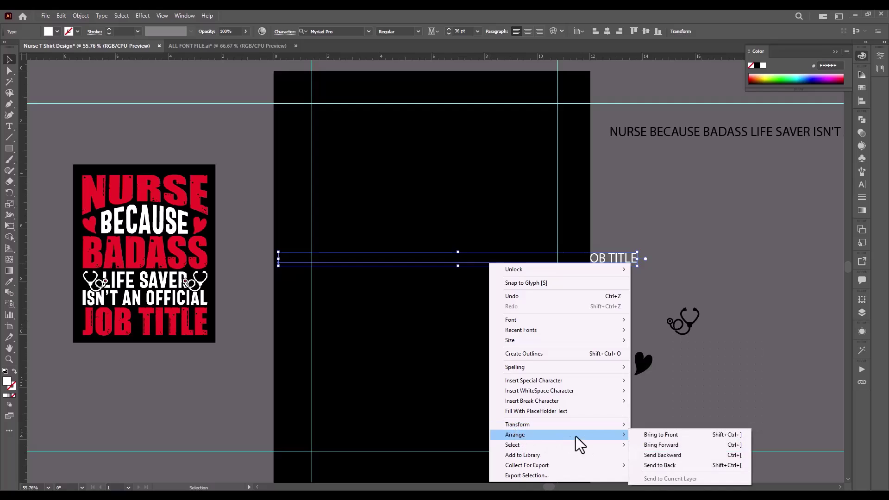
left_click(649, 434)
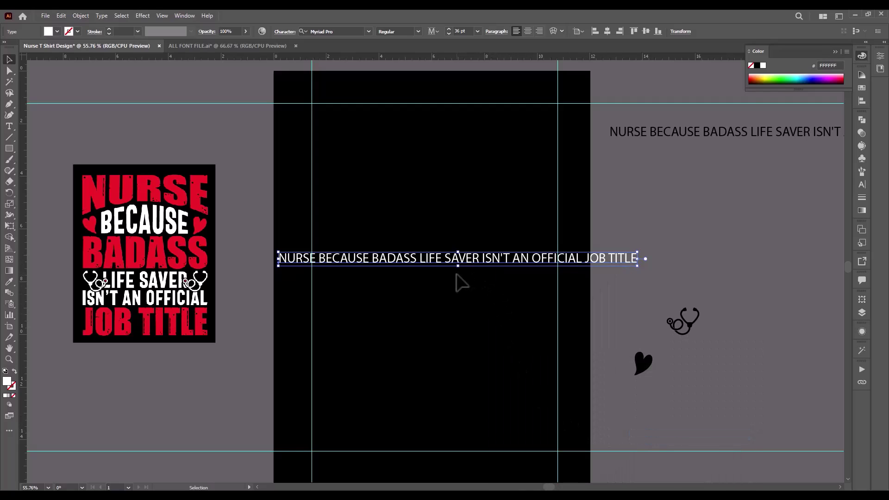
left_click_drag(477, 264, 527, 256)
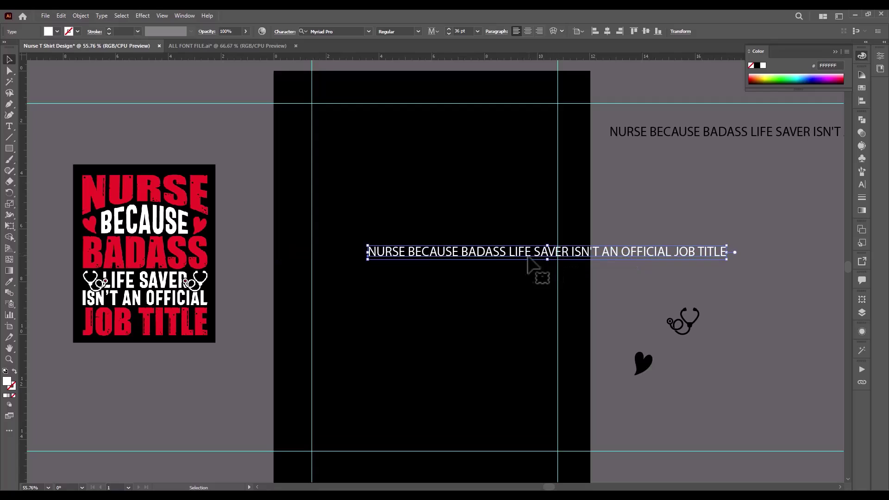
Step: Break the white slogan into six lines: NURSE, BECAUSE, BADASS, LIFE SAVER, ISN'T AN OFFICIAL, and JOB TITLE
key("t")
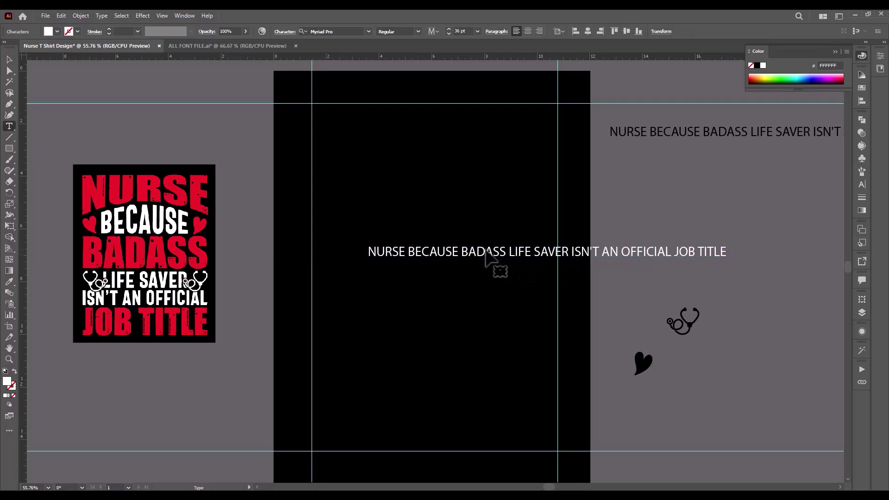
left_click(408, 259)
key("Return")
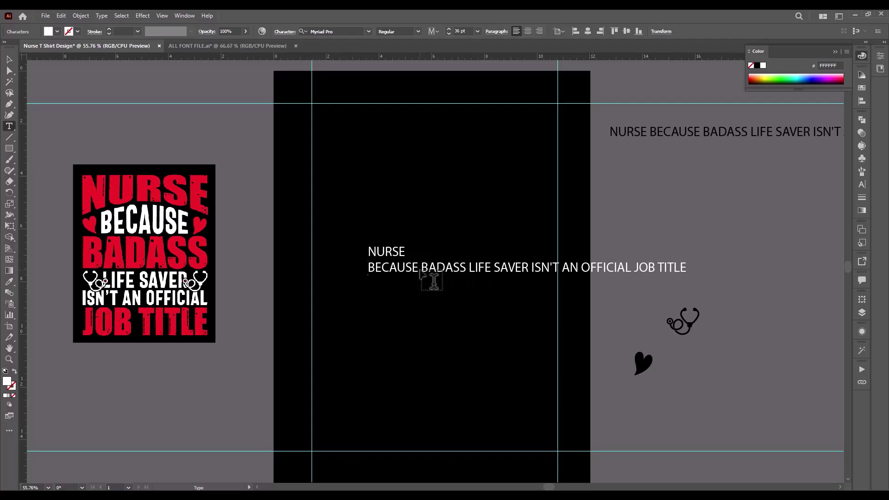
left_click(421, 272)
key("Return")
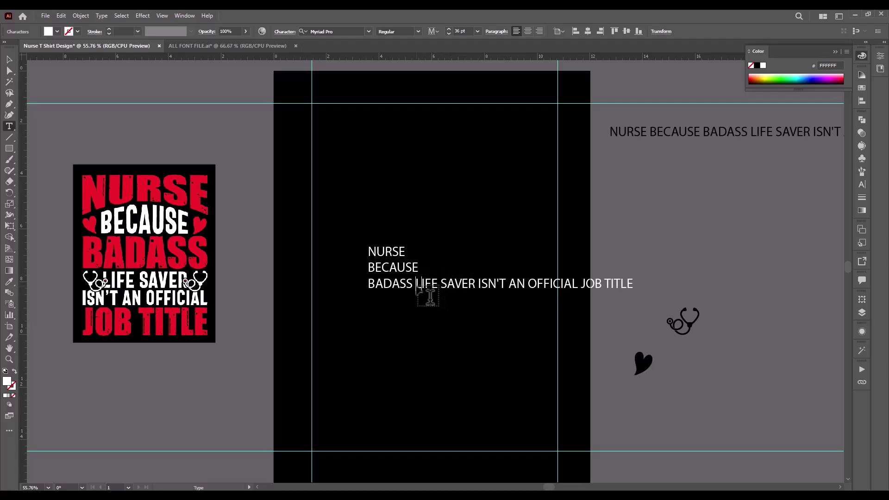
key("Return")
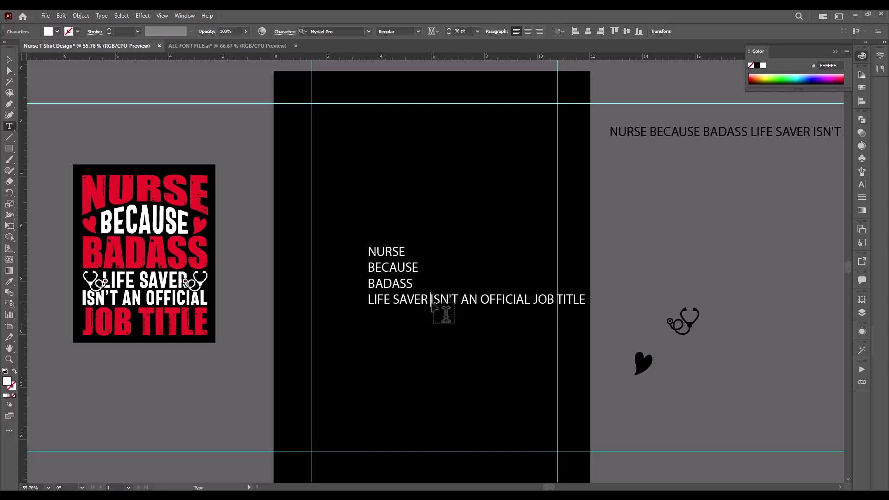
key("Return")
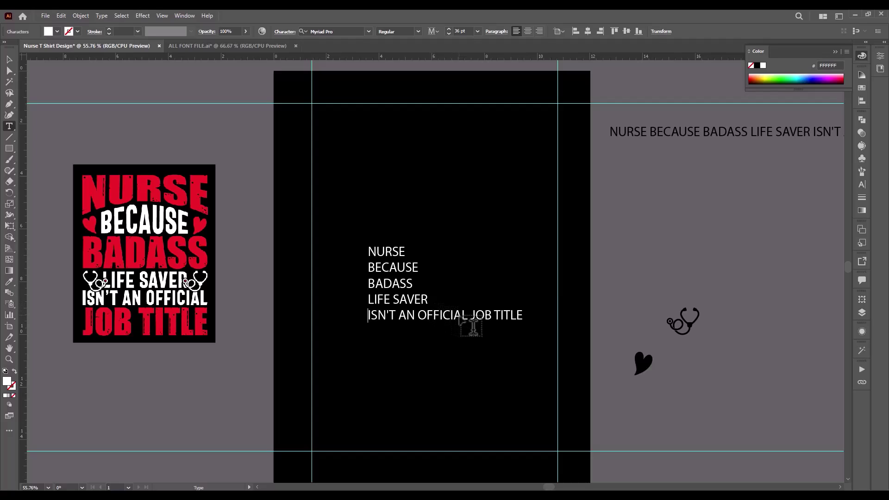
key("Return")
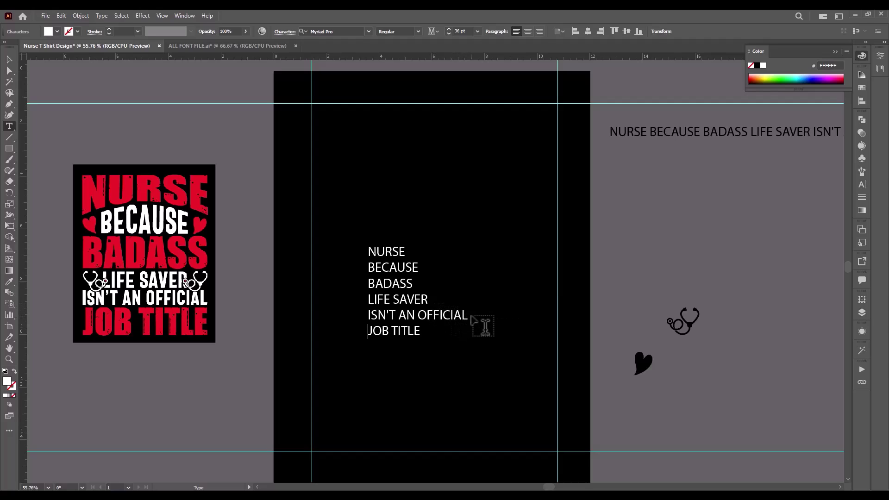
key("Escape")
Step: Scale the six-line slogan up from its center to about 58 pt and run the divide text frame script on it
left_click(8, 59)
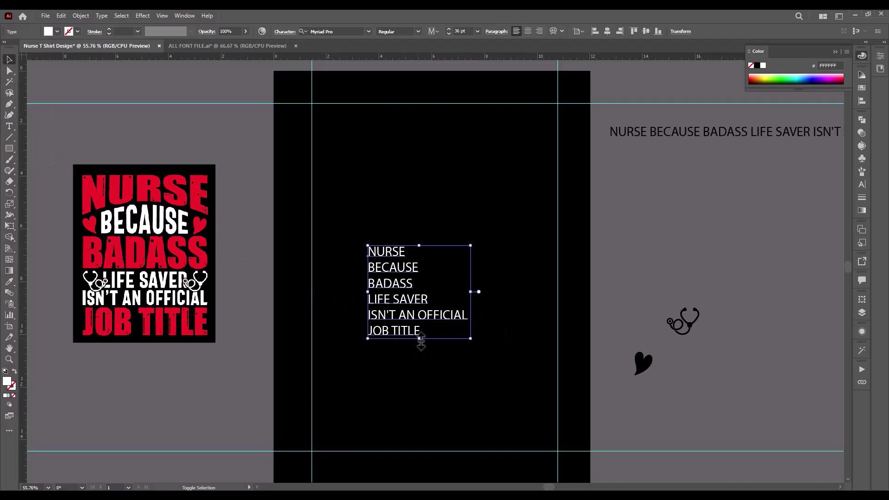
left_click_drag(420, 341, 426, 365)
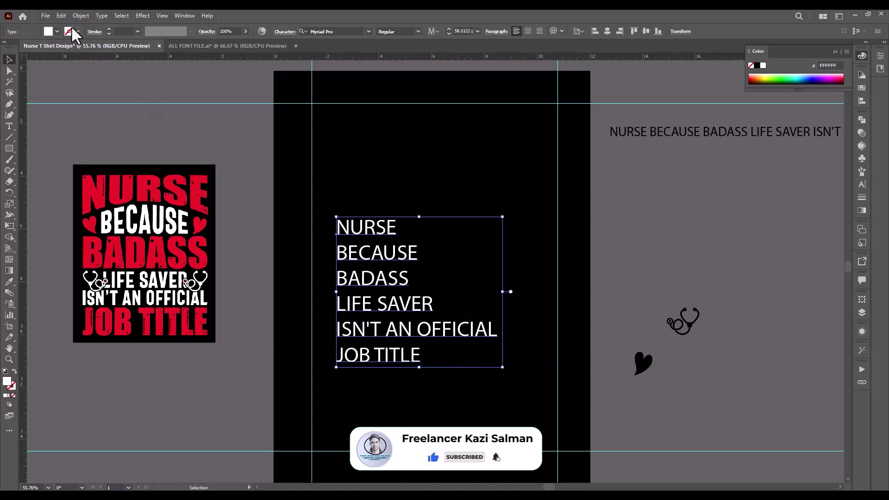
left_click(47, 15)
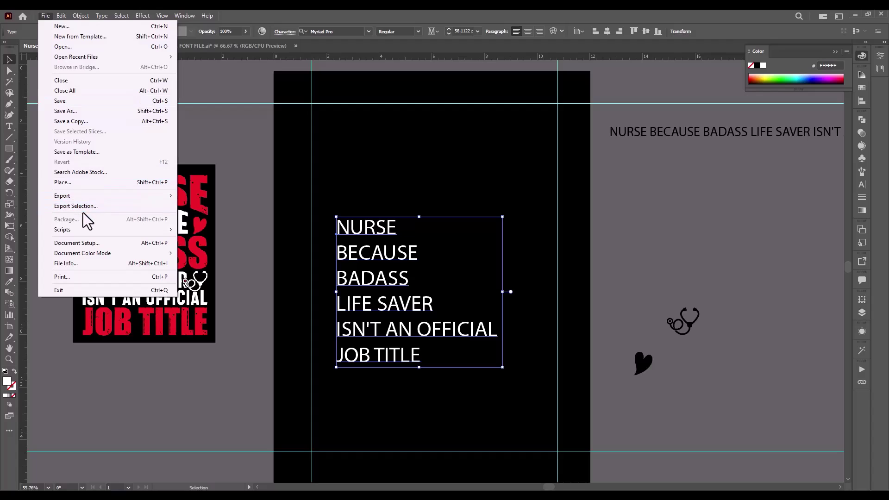
mouse_move(87, 227)
left_click(203, 229)
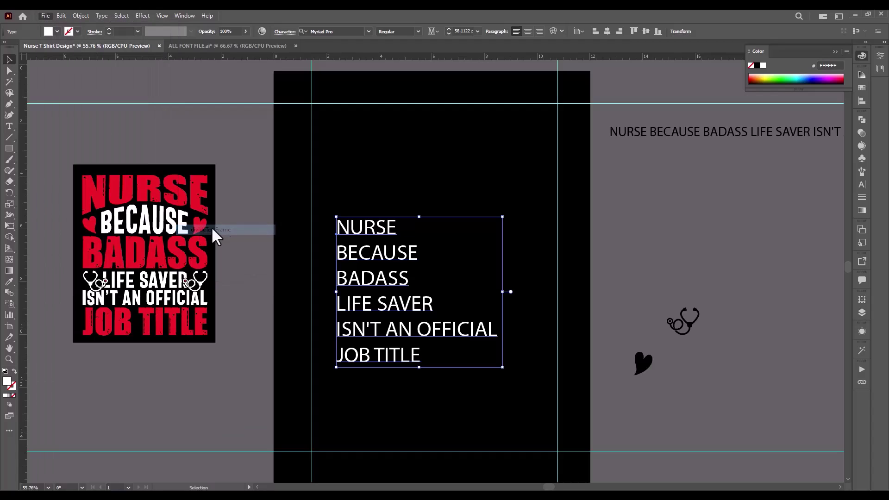
left_click(478, 237)
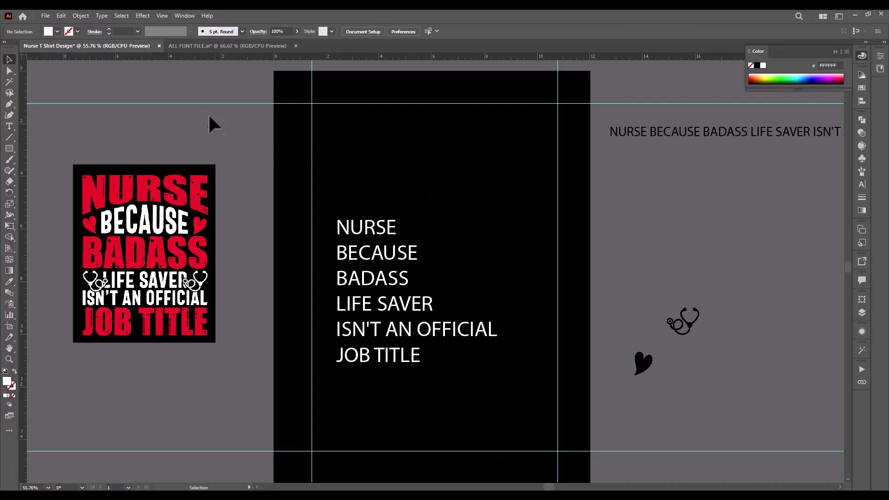
Step: Look through the display and script font samples in the ALL FONT FILE document for fonts that match the reference design
left_click(229, 44)
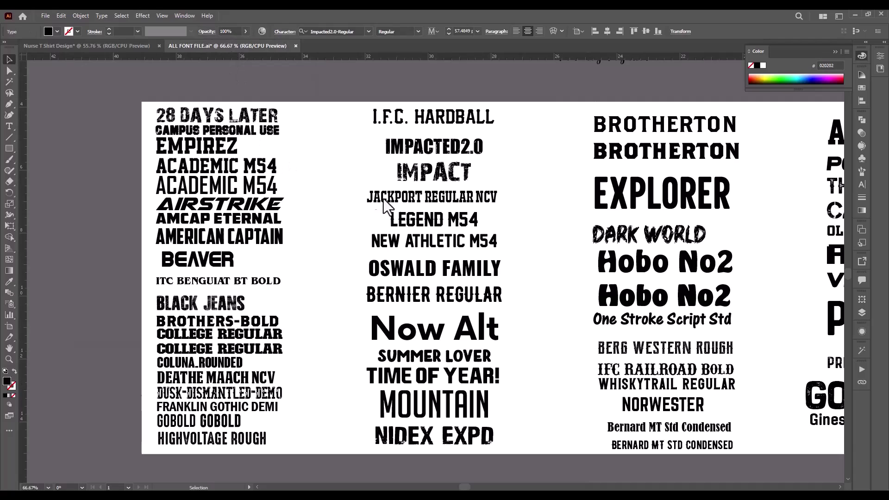
key("space")
left_click_drag(523, 267, 273, 223)
left_click_drag(477, 245, 226, 288)
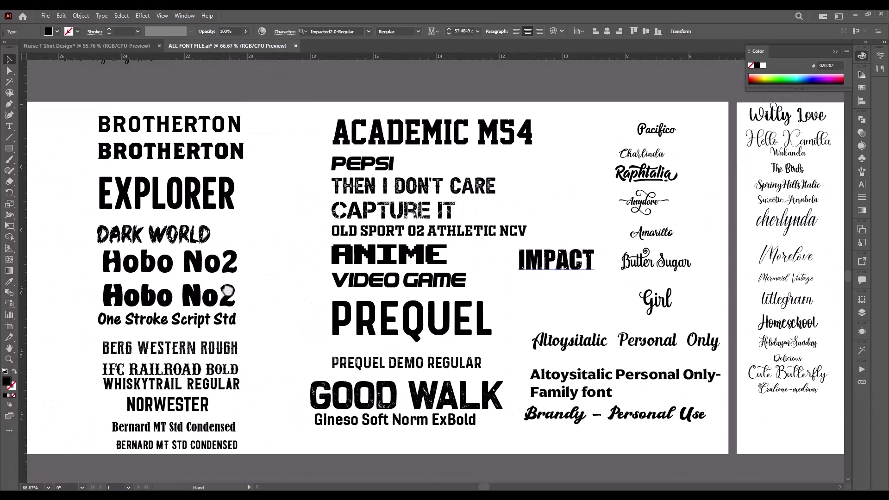
left_click_drag(447, 292, 354, 293)
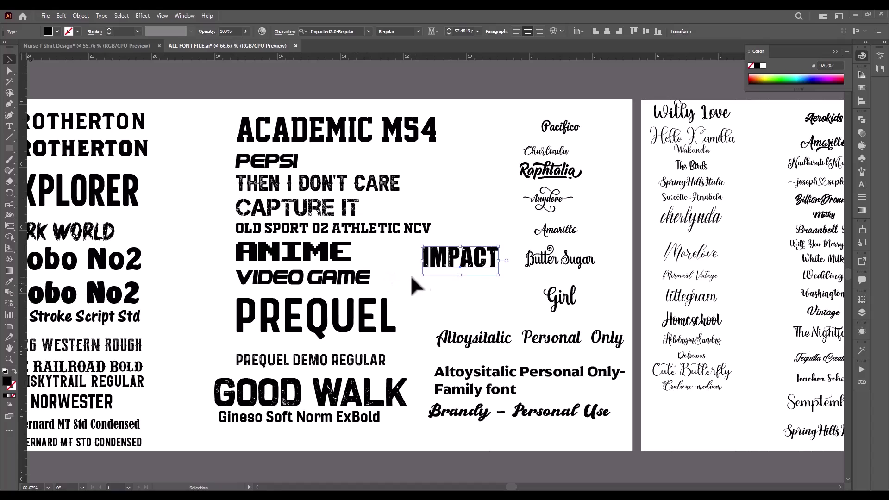
left_click_drag(477, 285, 420, 293)
key("Escape")
left_click_drag(480, 279, 594, 254)
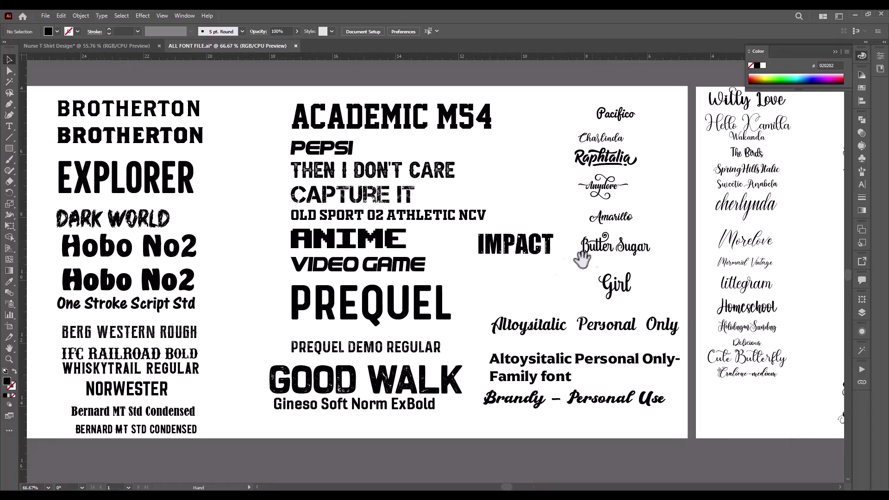
left_click_drag(317, 291, 504, 308)
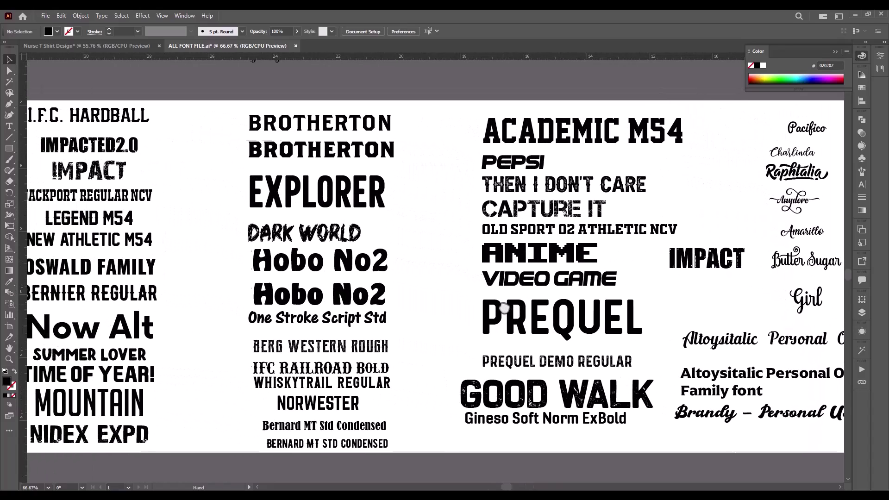
left_click_drag(387, 278, 510, 299)
left_click_drag(456, 294, 494, 265)
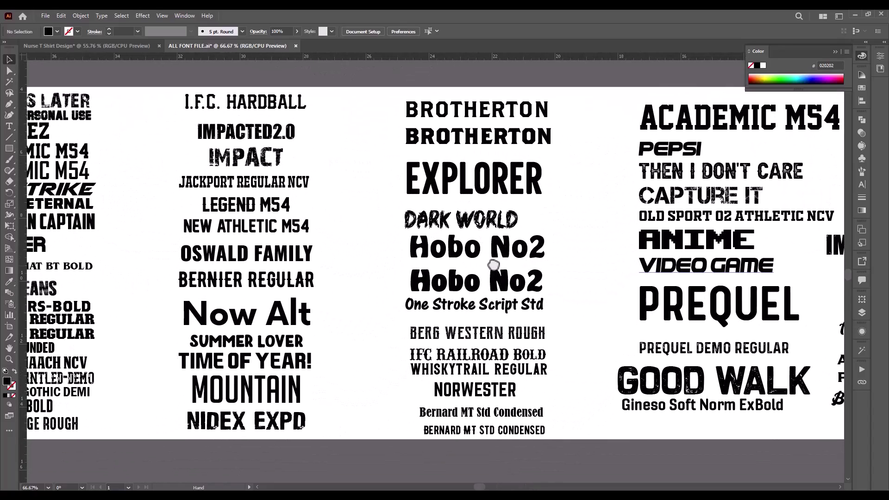
left_click_drag(307, 268, 501, 268)
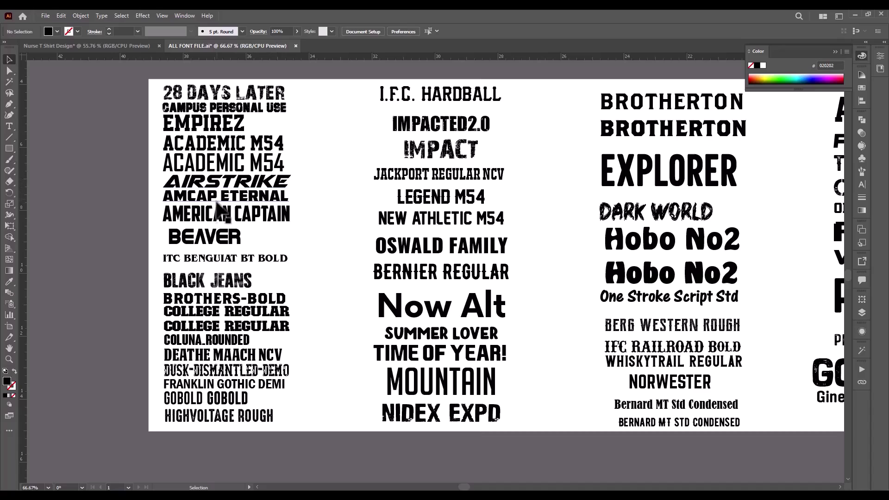
Step: Copy the American Captain font sample into the Nurse T Shirt Design document, beside the artboard below the black one-line slogan
left_click(262, 222)
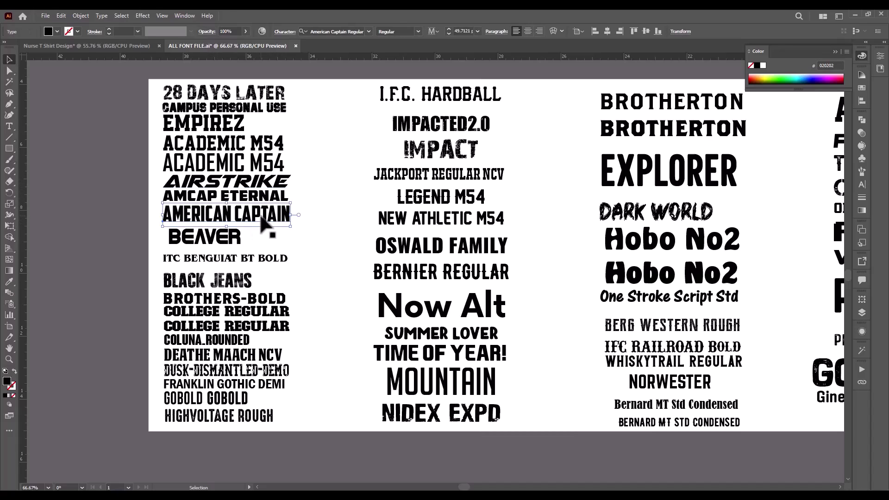
left_click_drag(261, 222, 369, 196)
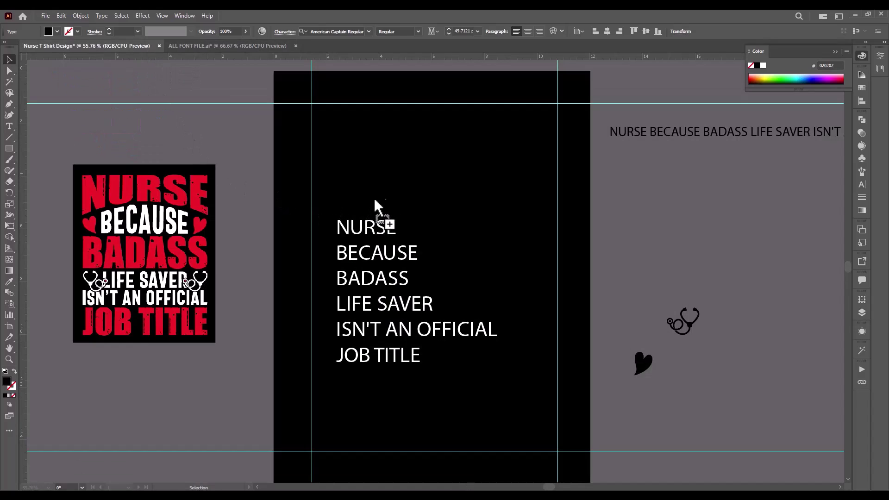
left_click_drag(634, 193, 655, 204)
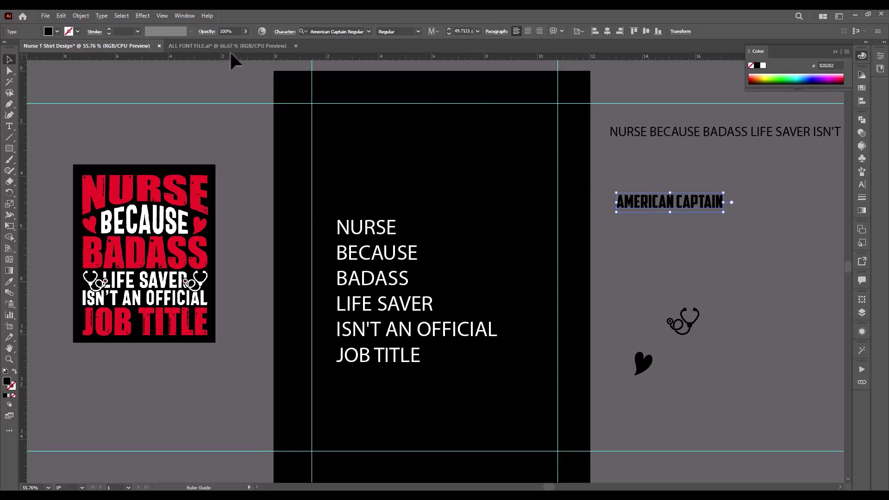
Step: Copy the IMPACT sample set in Impacted2.0 from the ALL FONT FILE document to below the American Captain sample in the design document
left_click(240, 46)
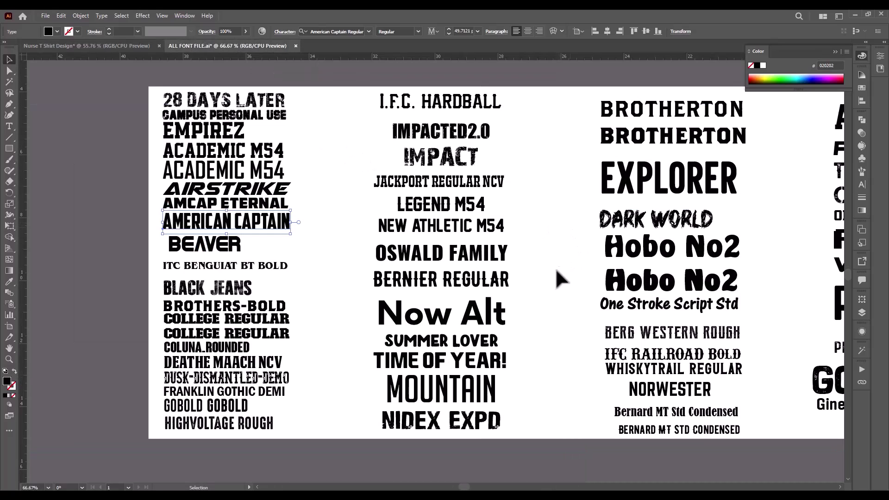
left_click_drag(697, 294, 411, 283)
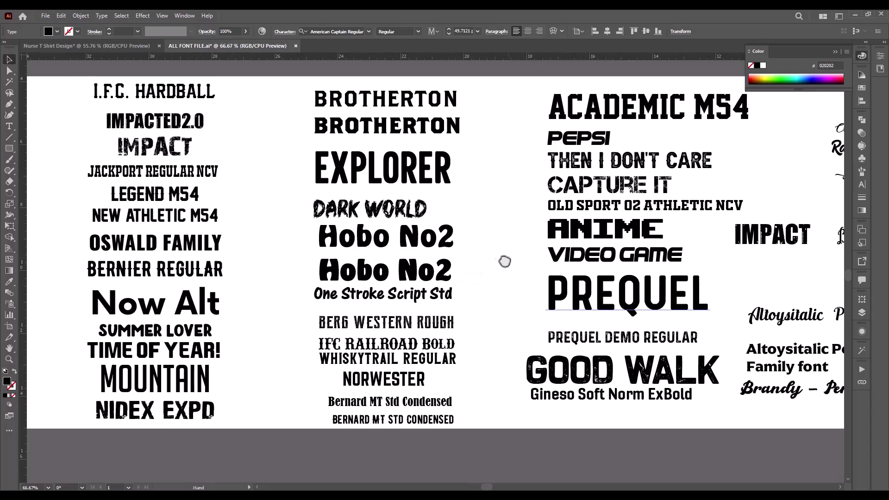
left_click_drag(508, 257, 472, 280)
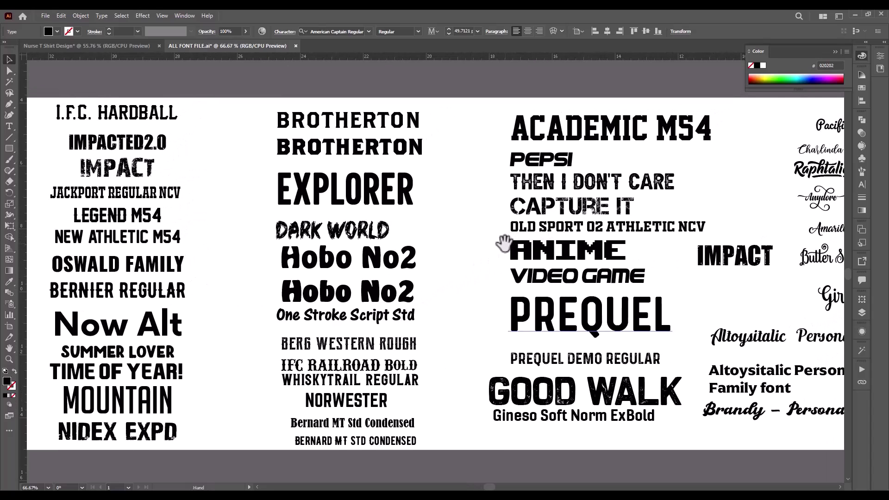
left_click_drag(438, 249, 393, 230)
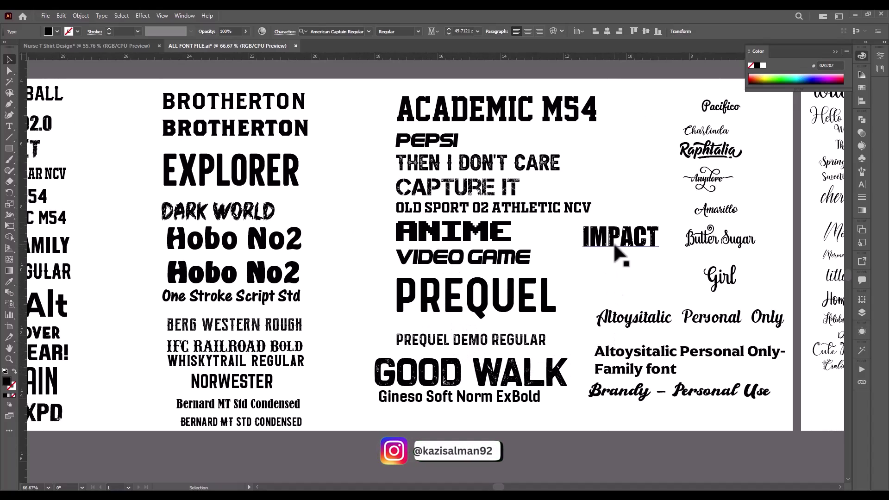
left_click_drag(615, 249, 120, 48)
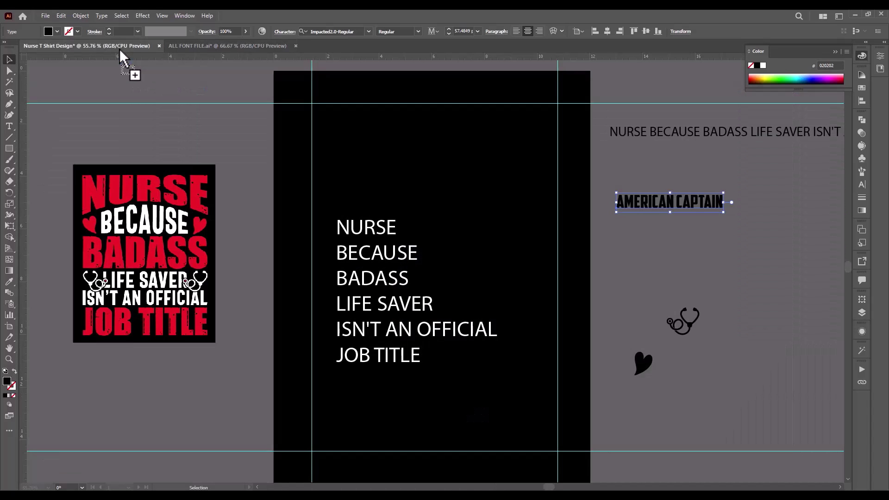
left_click_drag(675, 255, 676, 254)
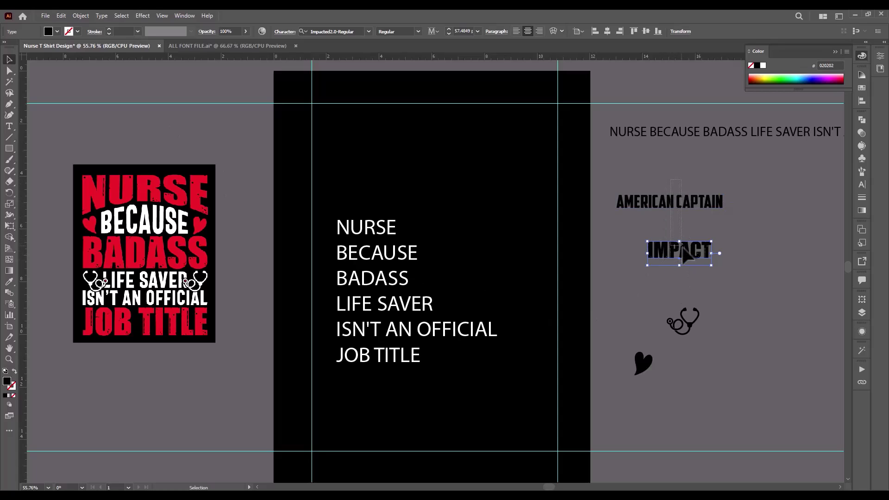
Step: Fill both the American Captain and IMPACT font samples with near-white FCFCFC
left_click(690, 254)
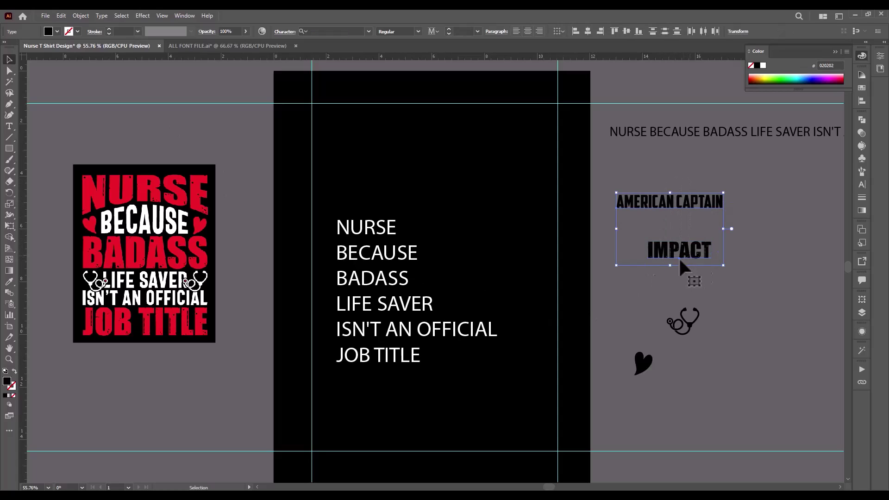
double_click(6, 382)
left_click_drag(319, 352, 273, 243)
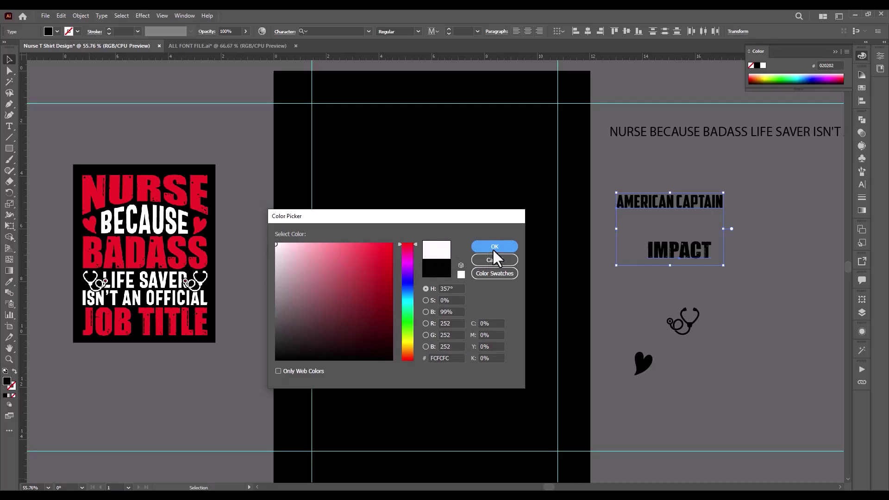
left_click(494, 248)
left_click(576, 259)
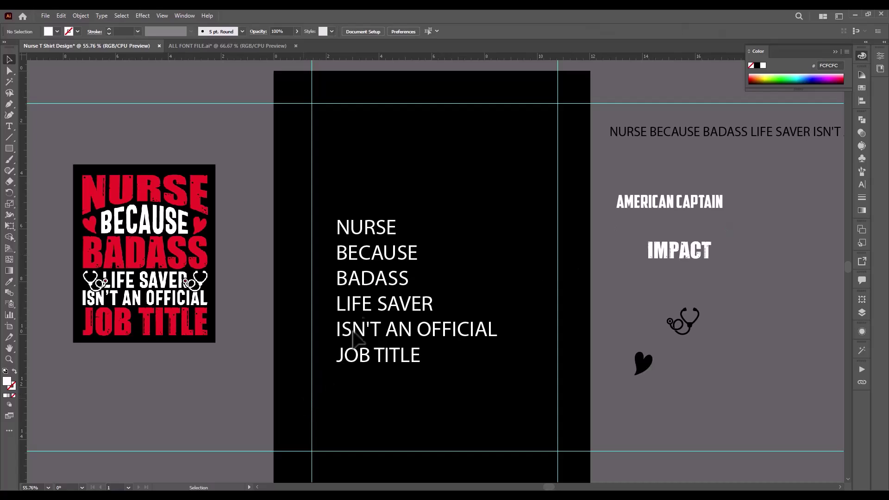
Step: Duplicate the word BECAUSE beside the artboard, set the copy in Bebas Neue Regular, and place it just below the IMPACT sample
left_click(402, 257)
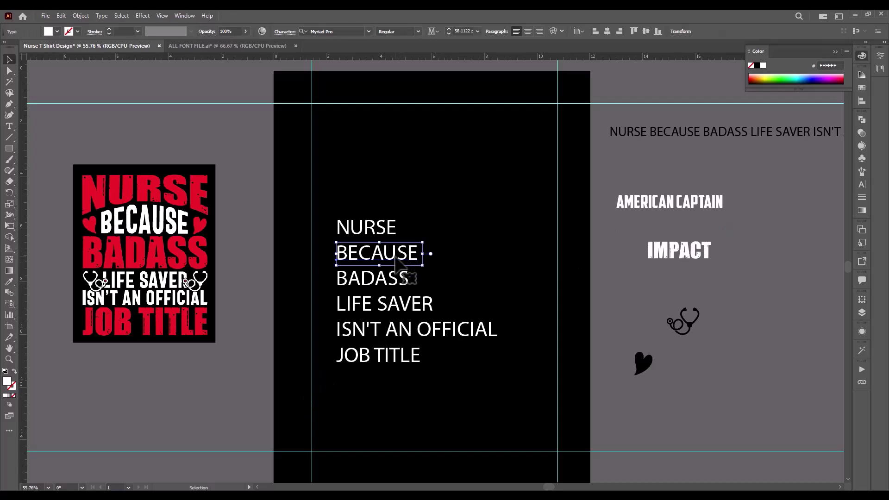
left_click_drag(403, 264, 658, 293)
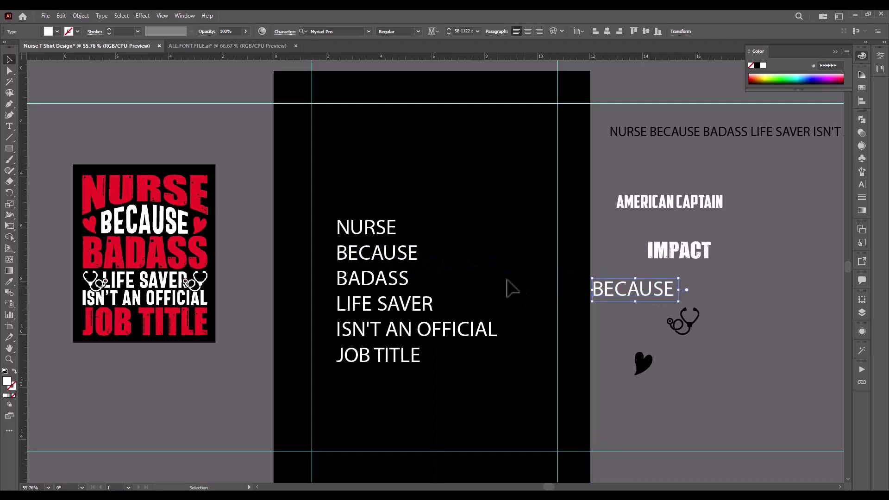
left_click(327, 30)
type("BAS")
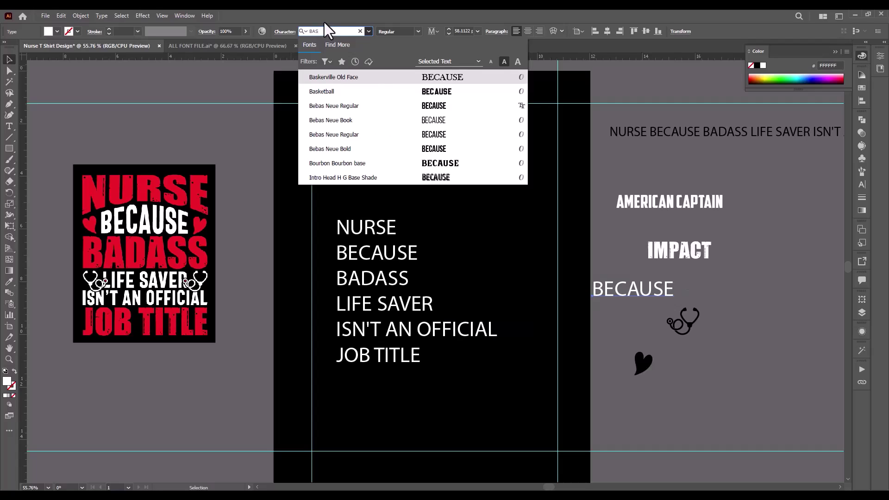
left_click(343, 105)
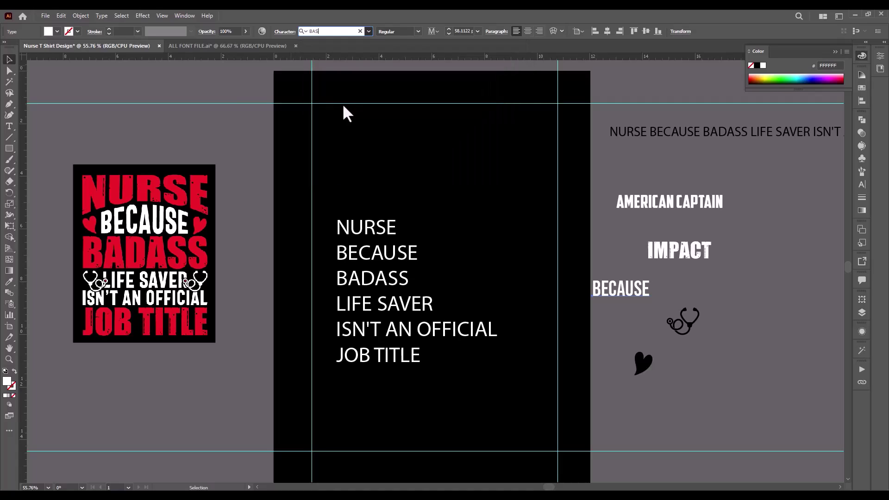
left_click(412, 32)
left_click(345, 32)
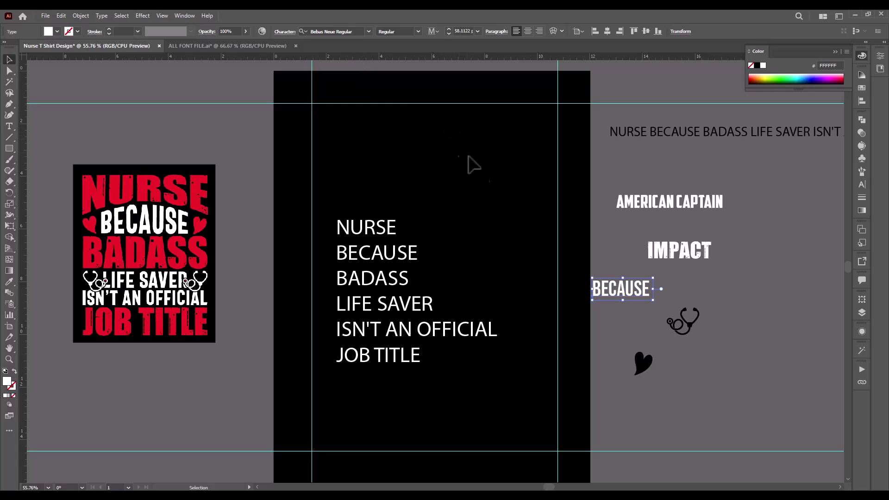
left_click_drag(600, 288, 643, 268)
left_click(581, 307)
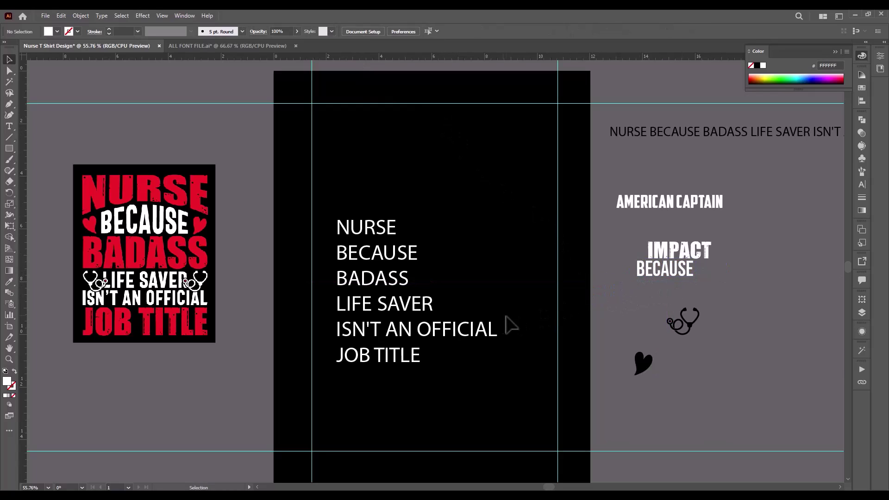
Step: Move NURSE up near the top of the black rectangle and apply the IMPACT sample's text style to it with the Eyedropper
left_click_drag(392, 234, 433, 155)
left_click_drag(533, 222, 461, 131)
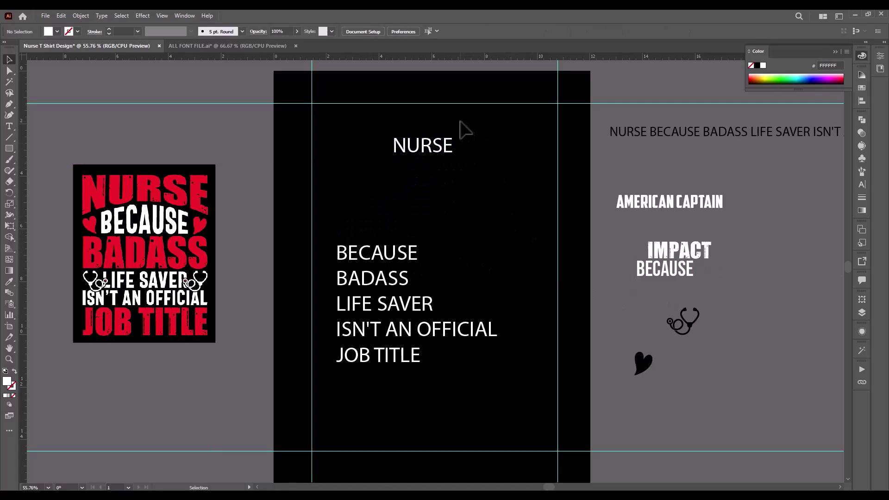
key("i")
left_click(680, 248)
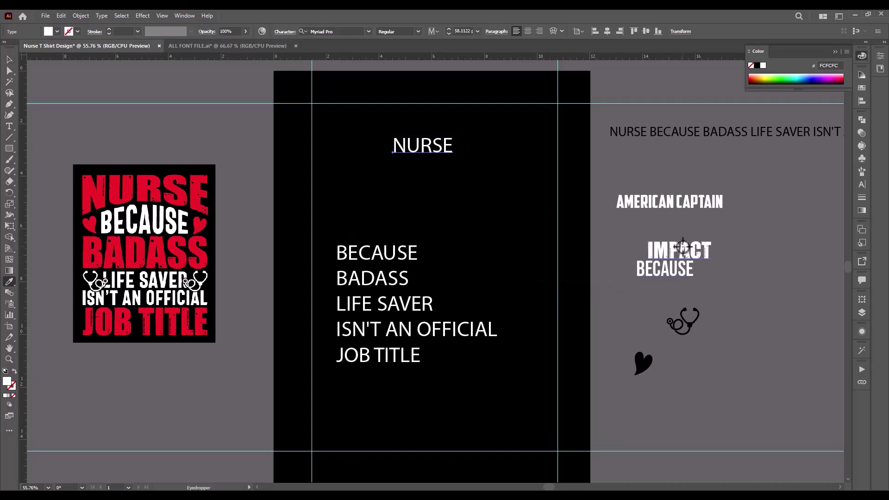
left_click(10, 59)
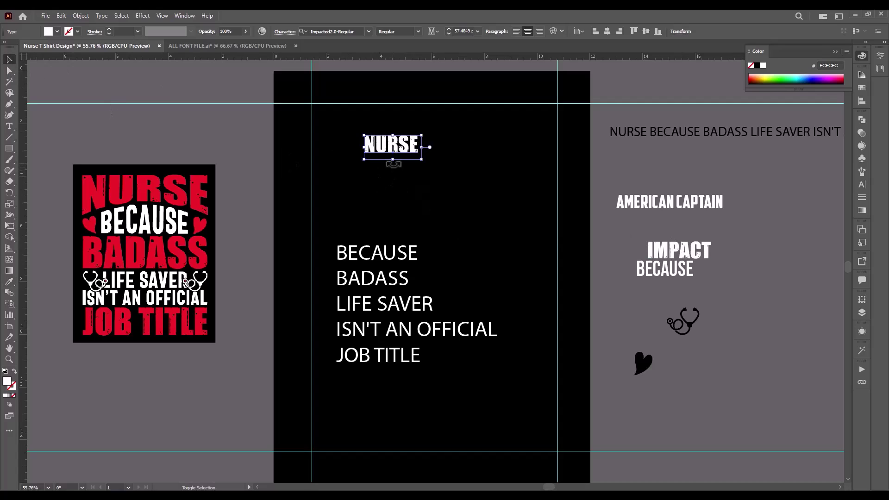
Step: Scale NURSE to about 269 pt so it spans the two vertical guides below the upper guide, and convert it to outlines
left_click_drag(393, 160, 423, 208)
left_click_drag(435, 173, 451, 177)
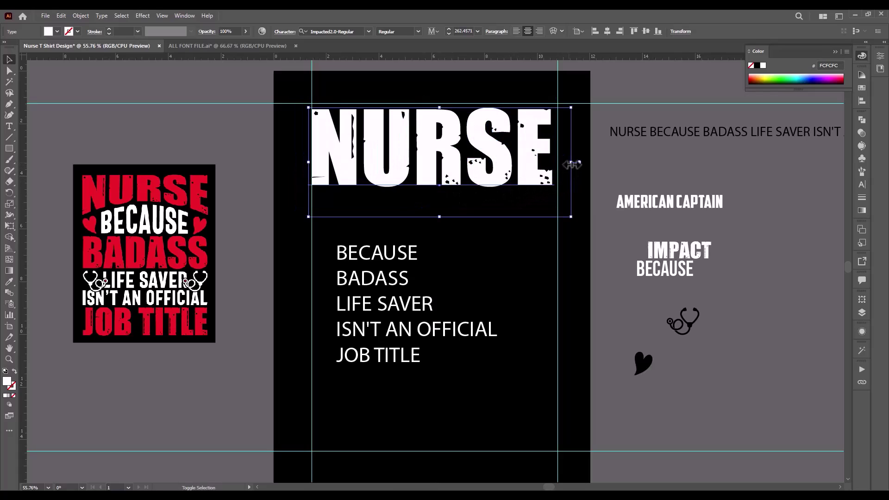
left_click_drag(575, 163, 579, 163)
right_click(505, 146)
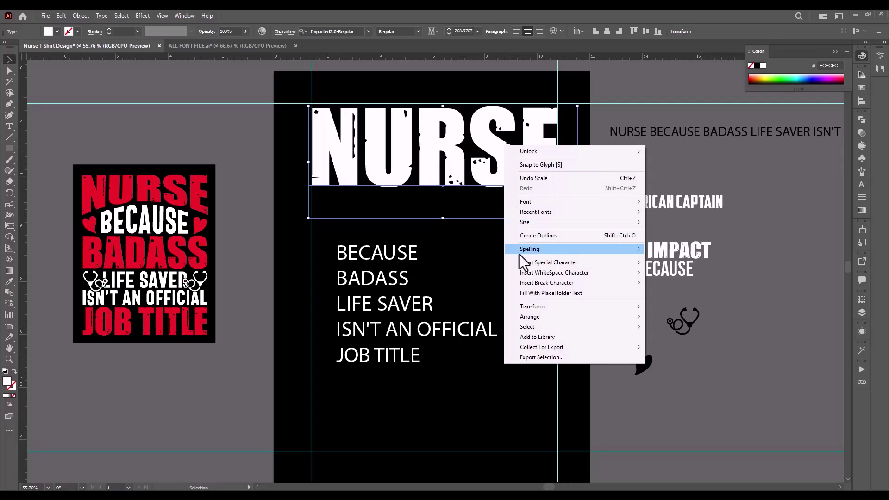
left_click(530, 235)
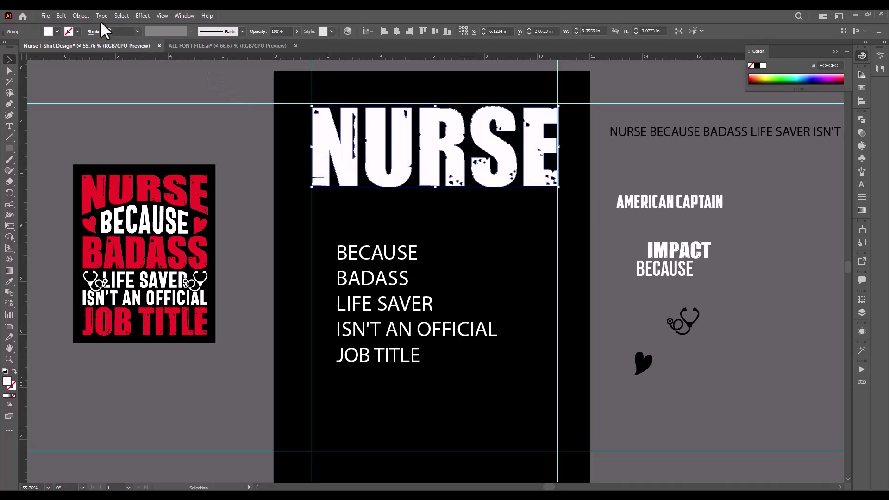
Step: Warp the outlined NURSE with the Arc Lower style, horizontal, at a bend of -28%
left_click(138, 16)
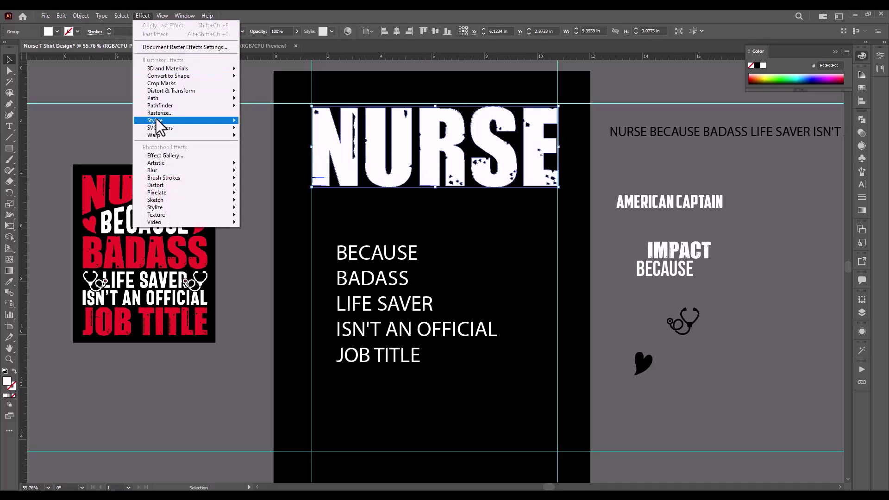
mouse_move(198, 137)
left_click(269, 138)
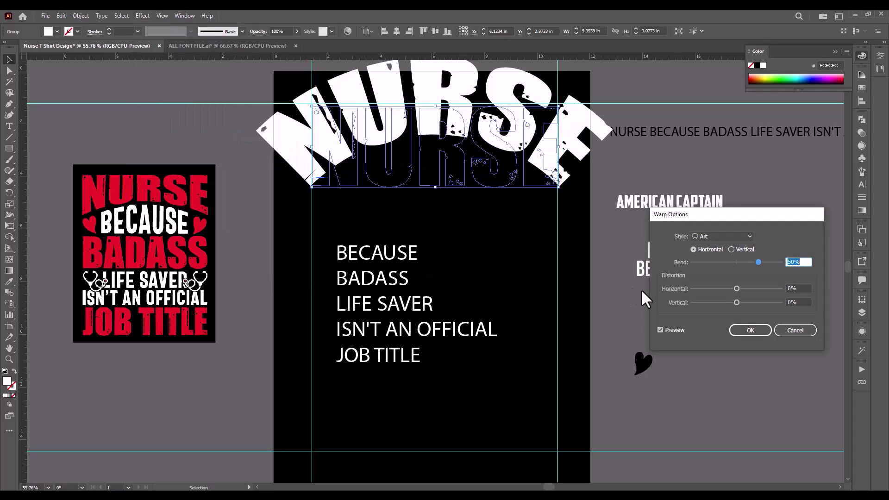
left_click(715, 238)
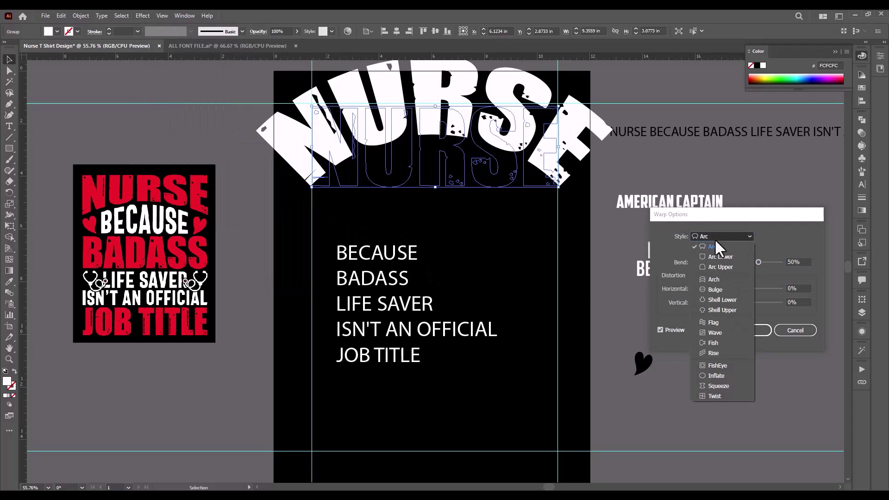
left_click(717, 268)
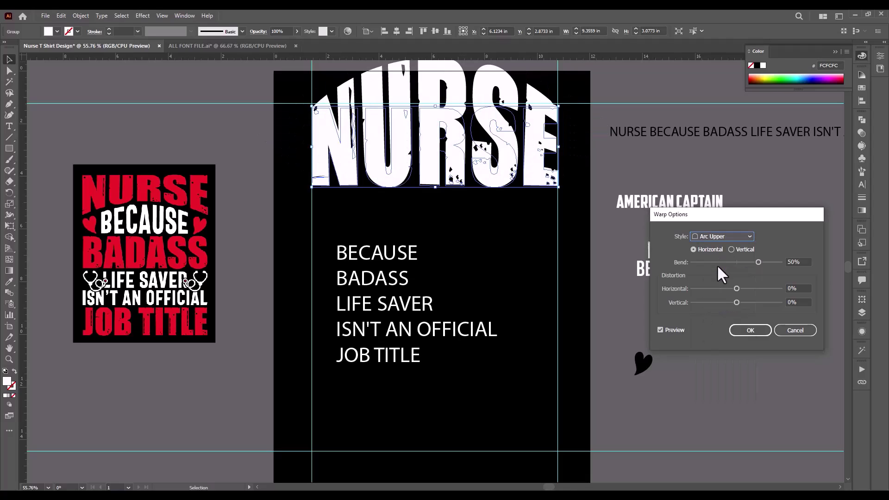
left_click(721, 237)
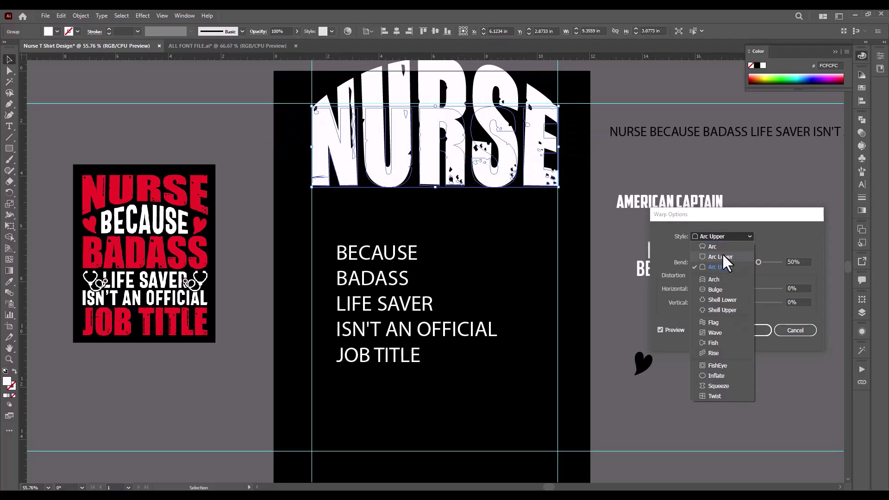
left_click(721, 253)
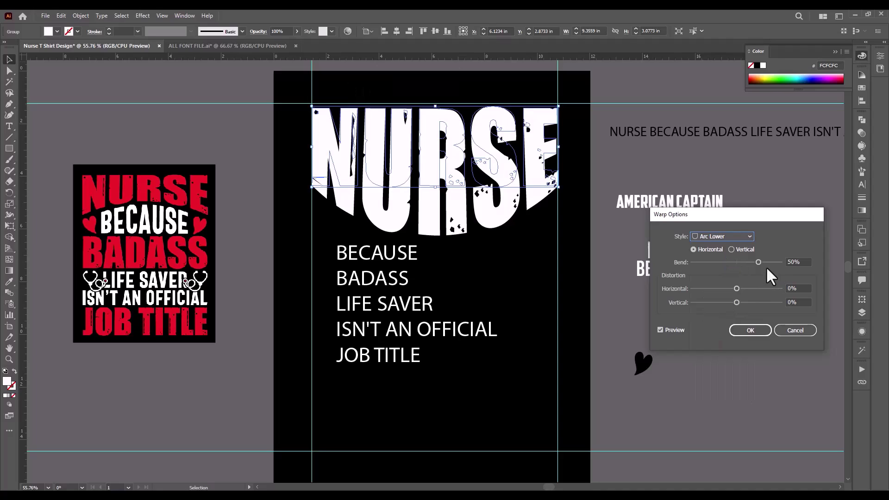
left_click_drag(761, 262, 724, 265)
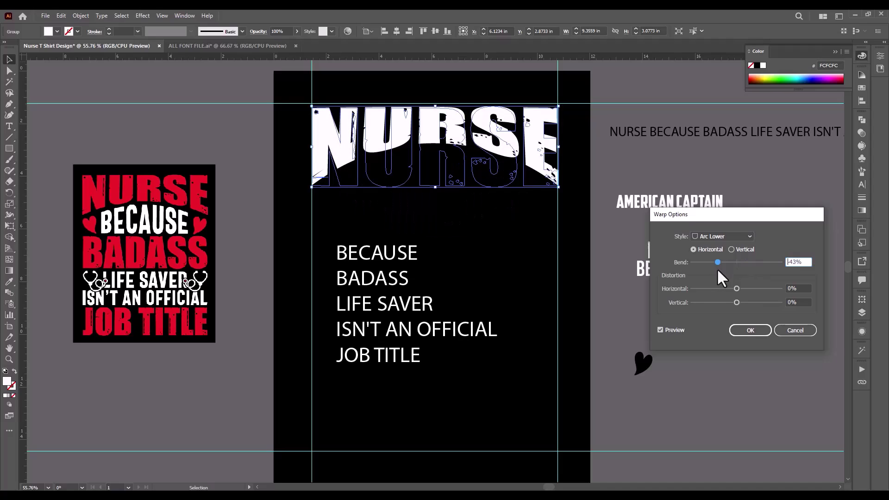
left_click_drag(717, 263, 726, 263)
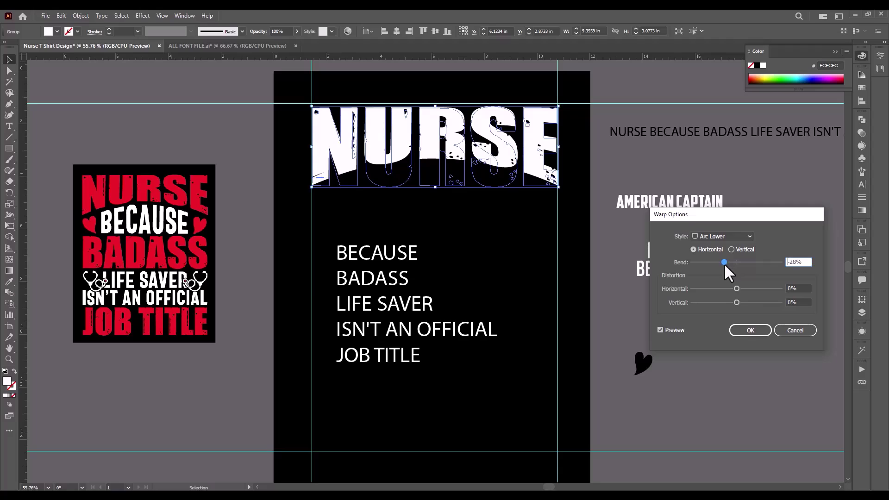
left_click(743, 330)
left_click(469, 220)
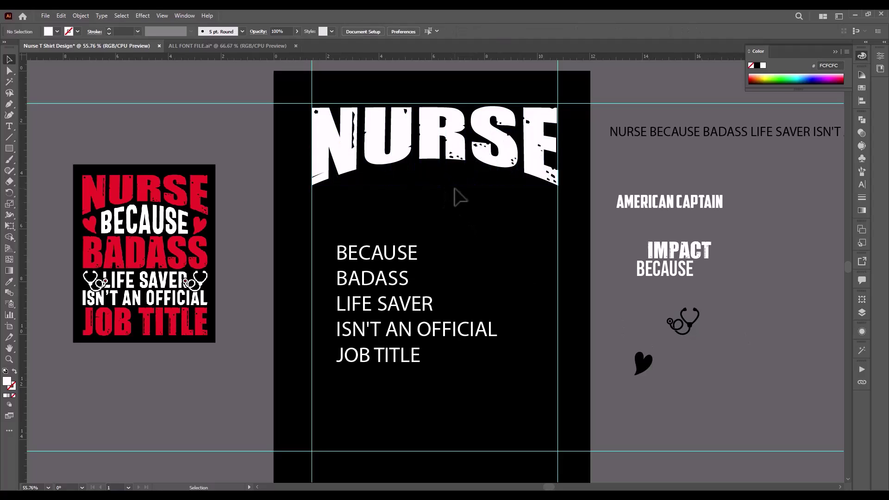
Step: Move the plain BECAUSE off the artboard, place a copy of the Bebas Neue BECAUSE under NURSE, and scale it to about 199 pt
left_click_drag(397, 259, 660, 388)
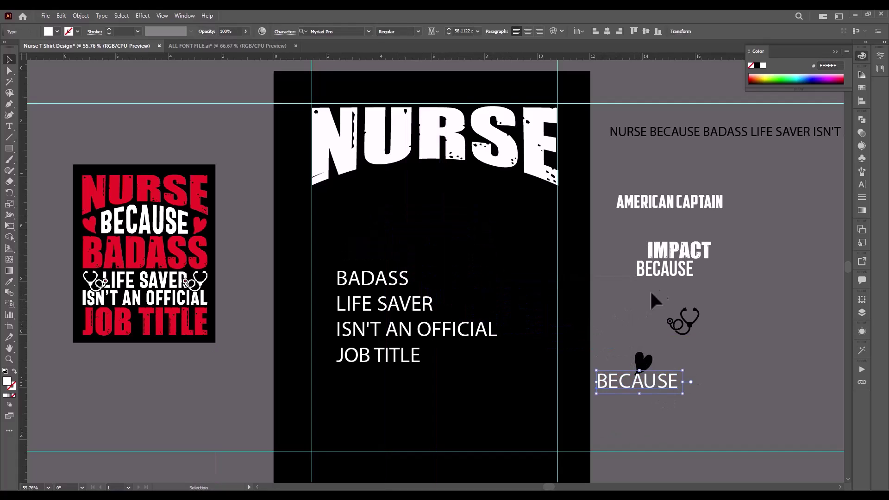
left_click(667, 272)
left_click_drag(669, 280, 428, 227)
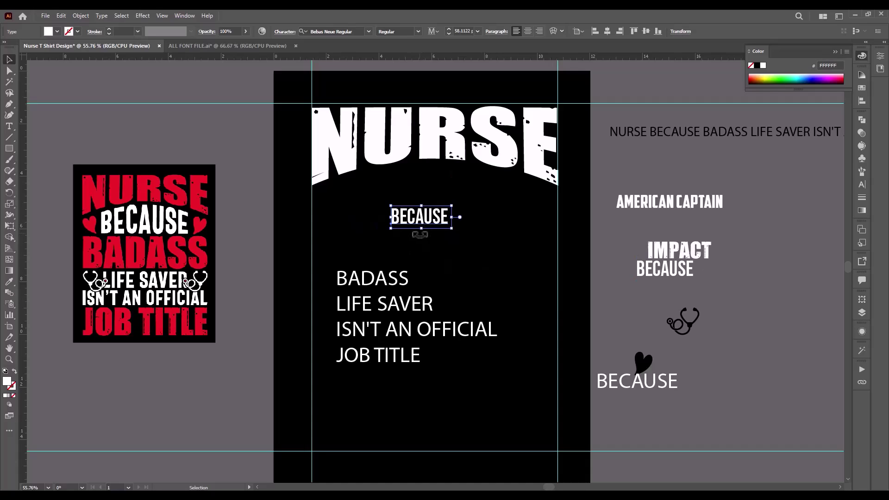
key("shift")
left_click_drag(420, 234, 440, 246)
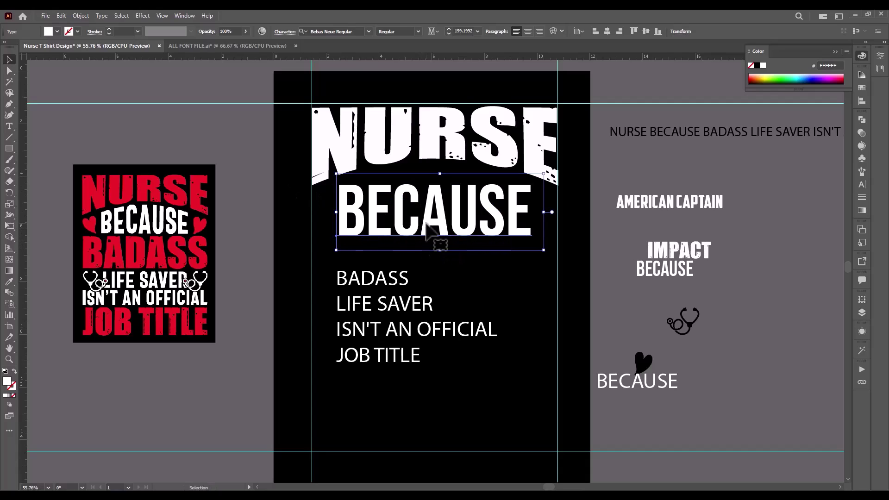
left_click_drag(425, 224, 426, 220)
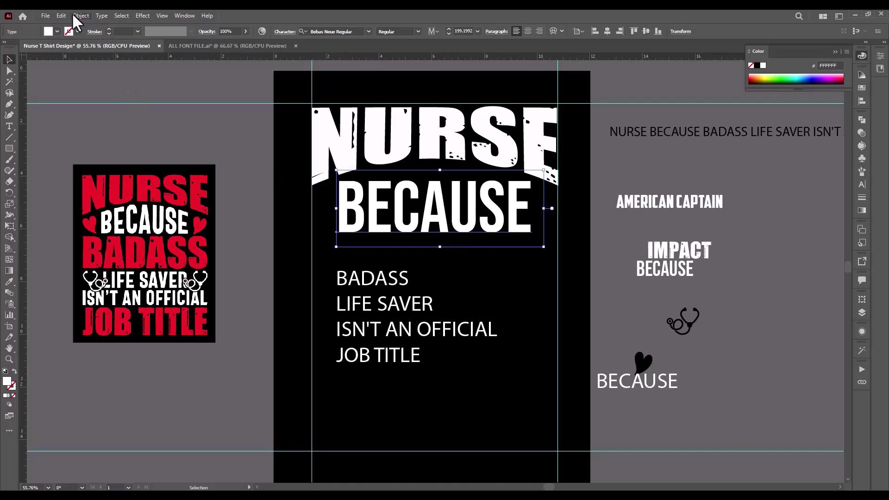
Step: Warp BECAUSE under NURSE with the Arc Upper style, horizontal, at a bend of 23%
left_click(149, 16)
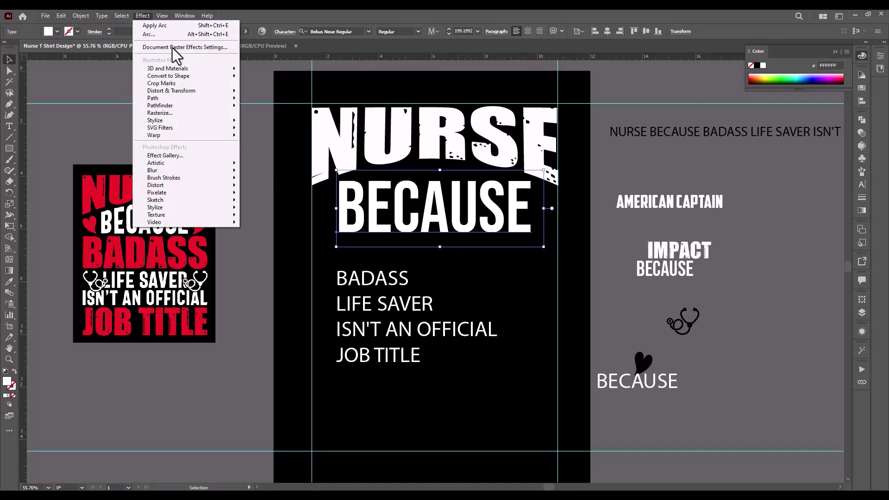
mouse_move(174, 135)
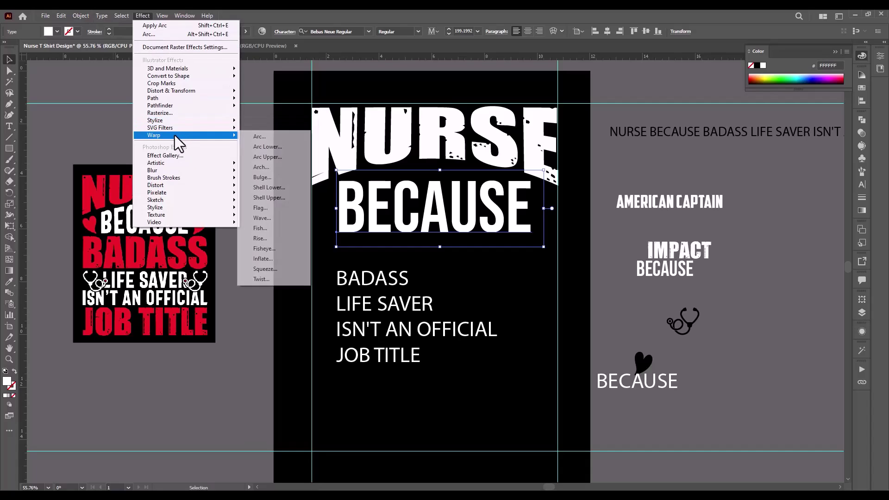
left_click(276, 147)
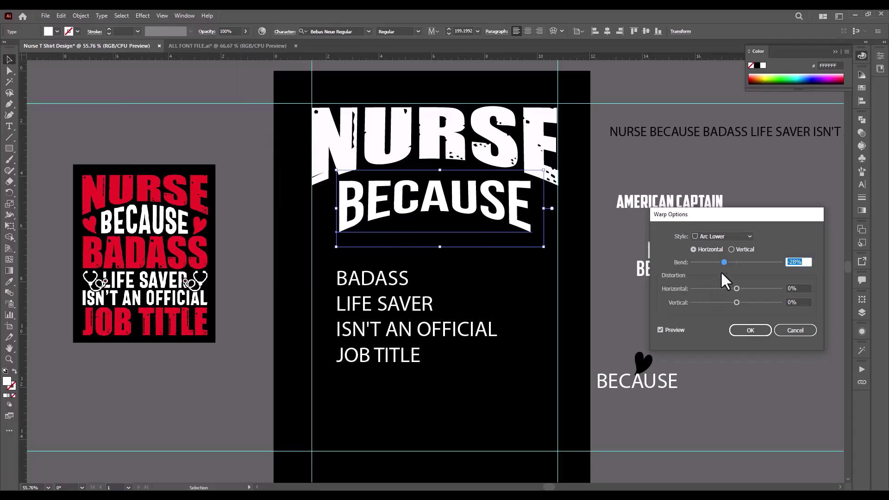
left_click(731, 236)
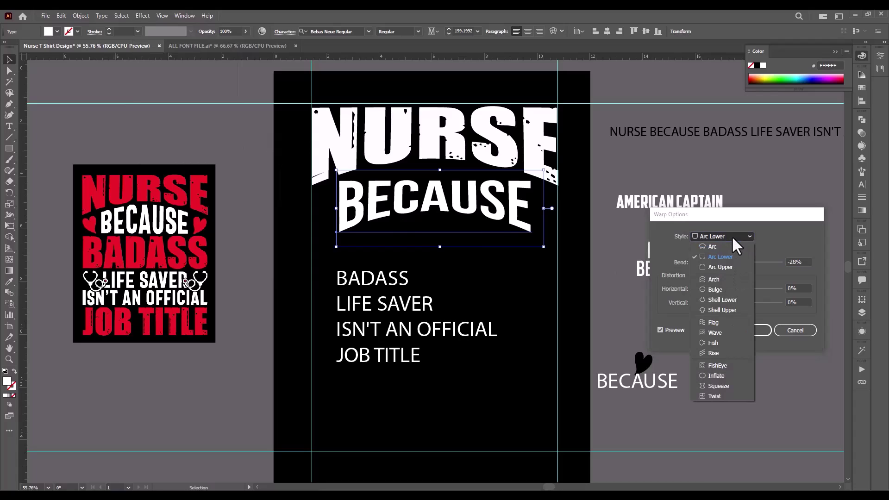
left_click(720, 267)
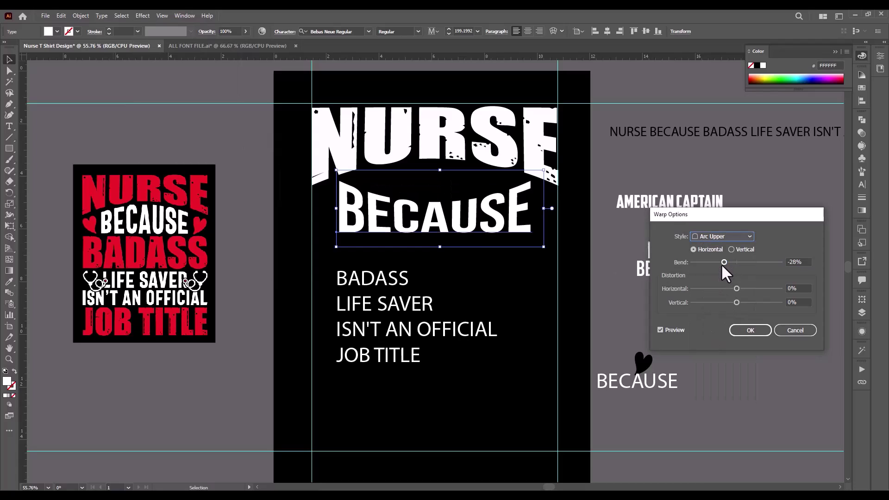
left_click_drag(723, 262, 745, 262)
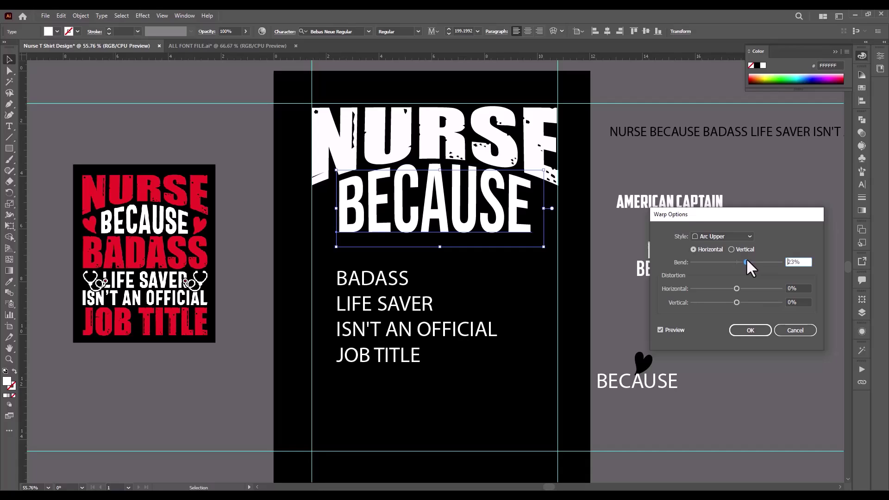
left_click(750, 330)
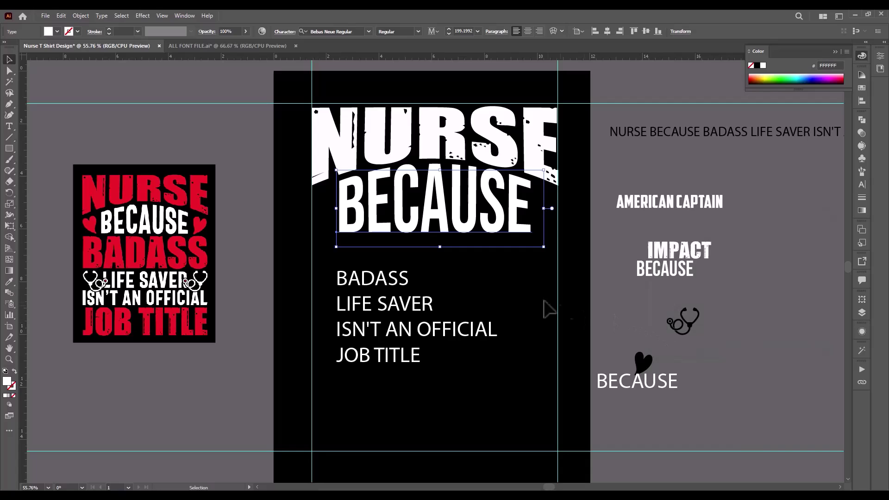
left_click(529, 298)
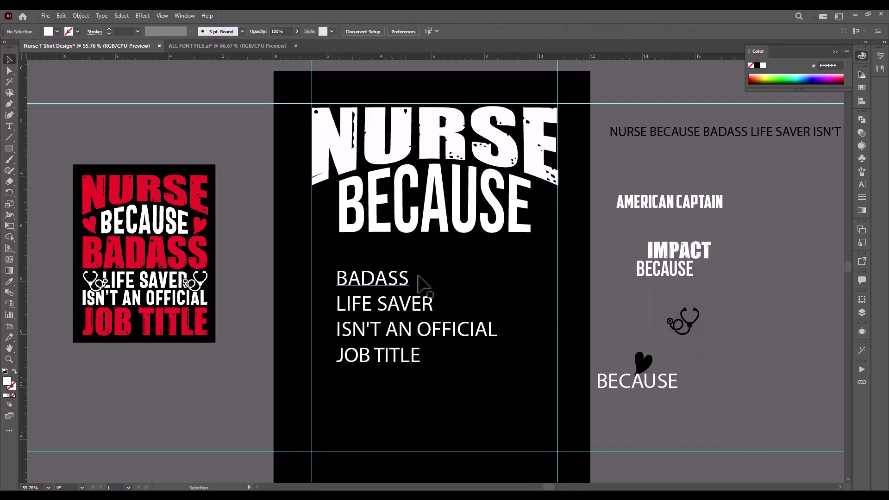
Step: Scale the warped BECAUSE down to about 188 pt and nudge it slightly up so it fits inside NURSE's lower arc
left_click(450, 238)
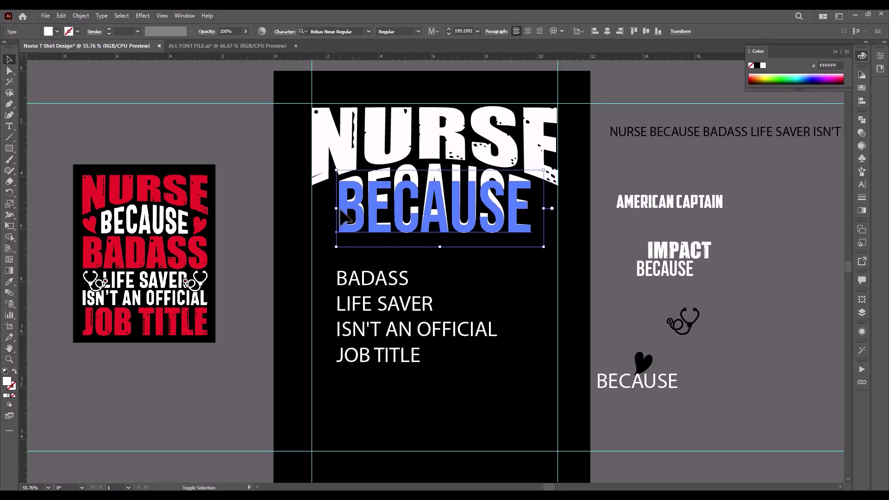
left_click_drag(336, 209, 341, 213)
left_click_drag(547, 207, 546, 210)
left_click_drag(543, 210, 540, 209)
left_click(523, 290)
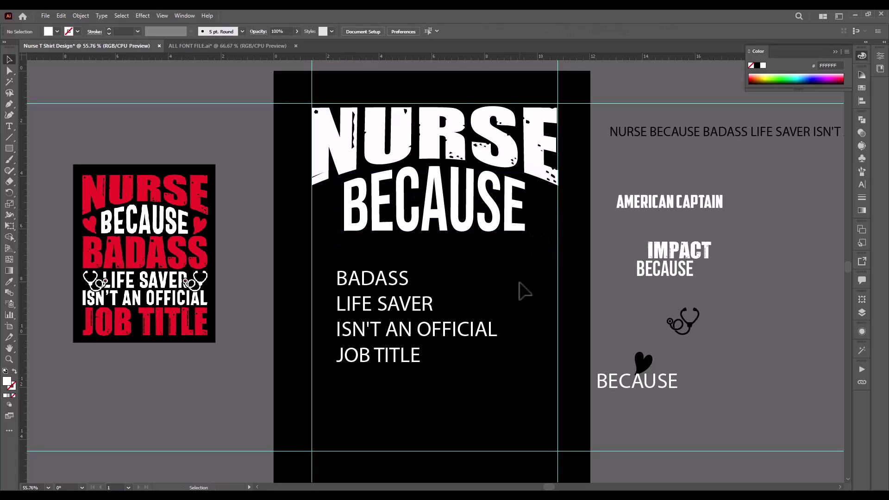
left_click(484, 236)
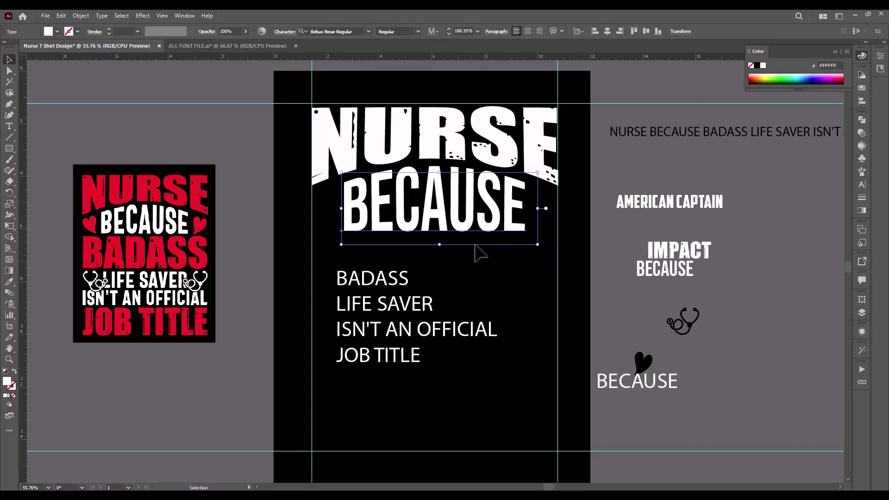
left_click_drag(479, 254, 479, 253)
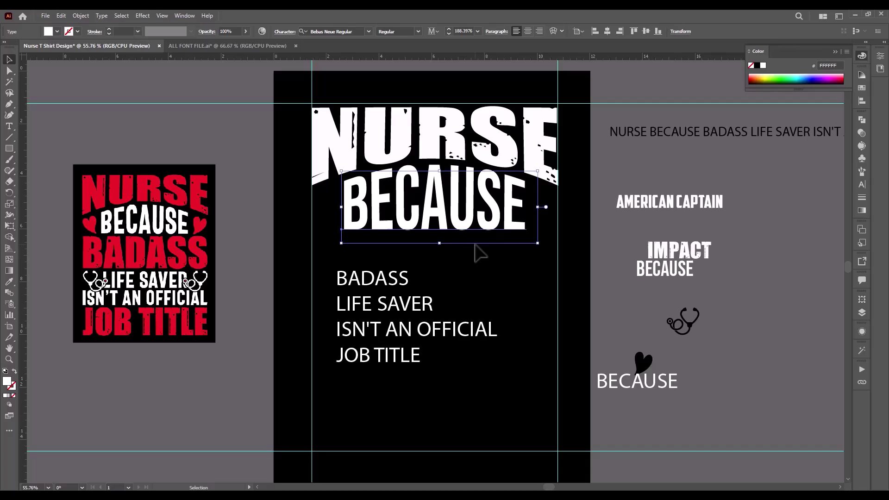
key("Up")
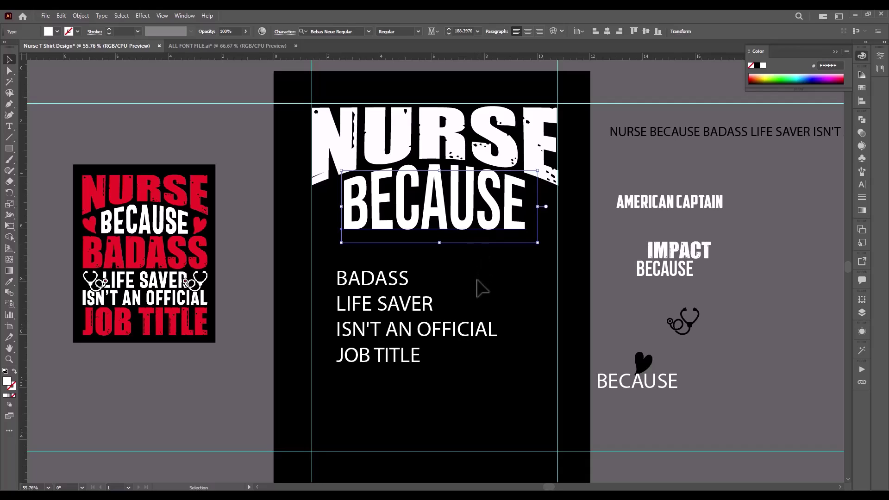
Step: Expand the appearance of the warped NURSE and BECAUSE together
left_click(320, 211)
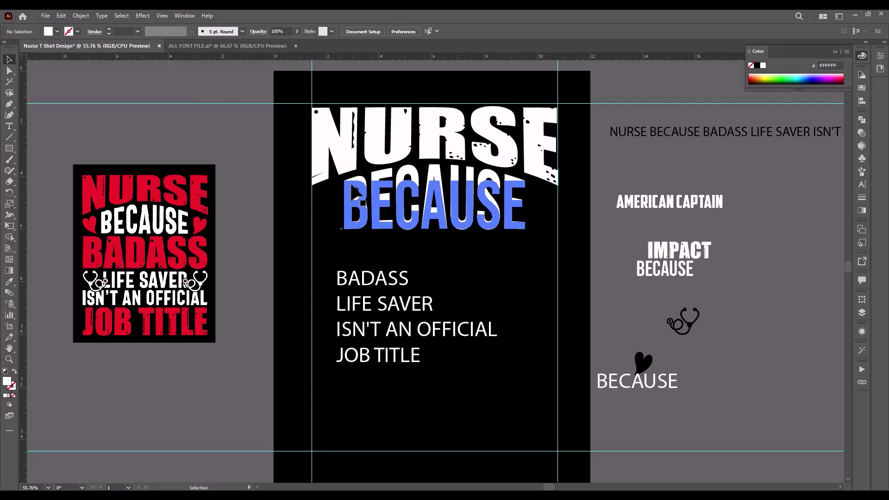
left_click_drag(295, 123, 518, 241)
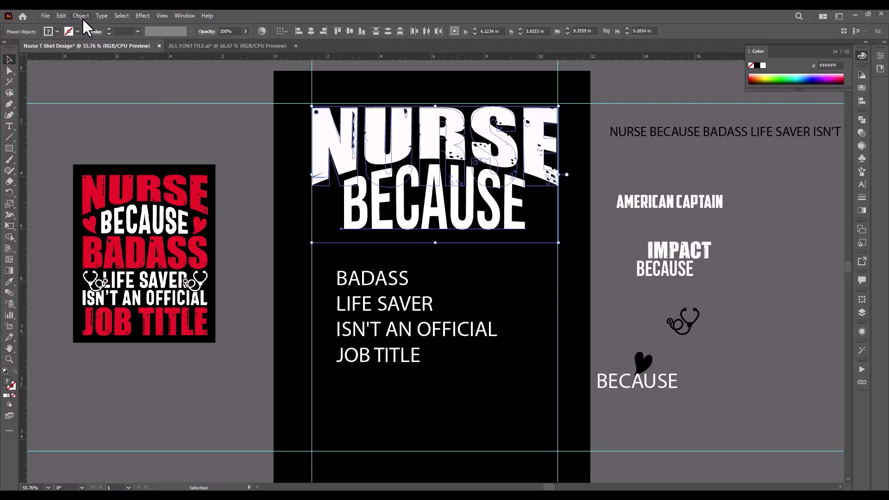
left_click(81, 17)
left_click(113, 135)
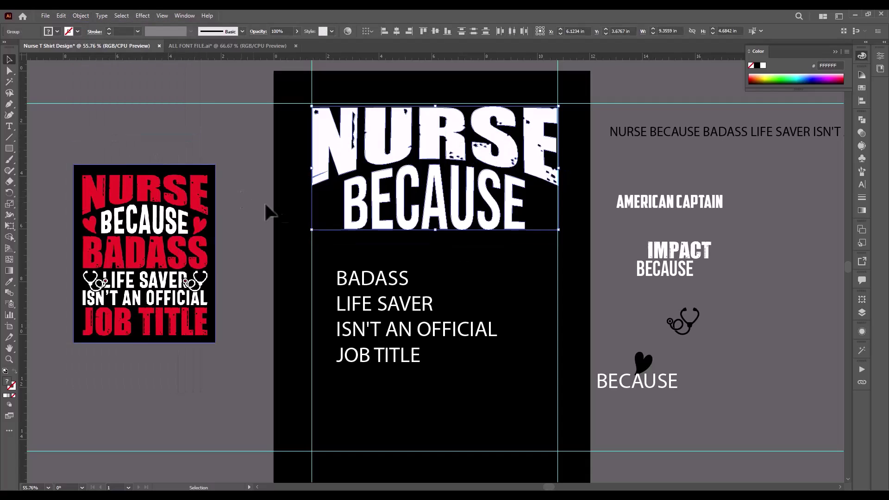
left_click(482, 257)
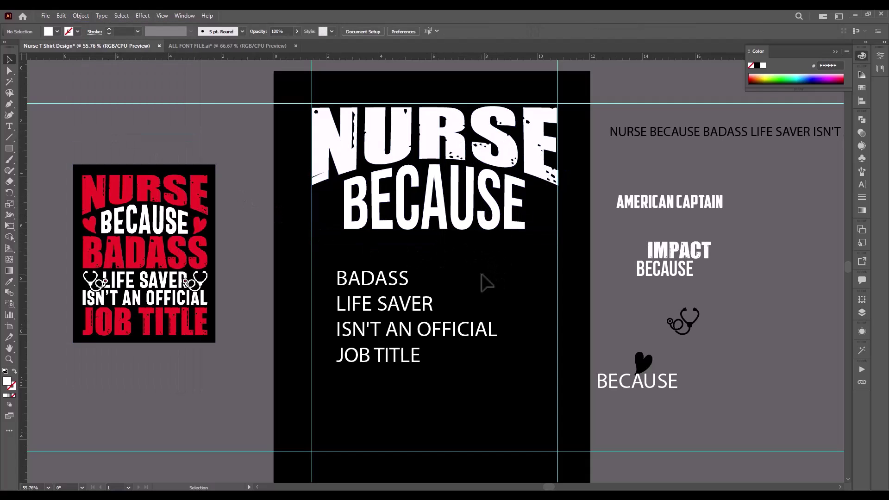
Step: Apply the IMPACT sample's text style to BADASS with the Eyedropper and center the word just below BECAUSE
left_click_drag(340, 277, 424, 267)
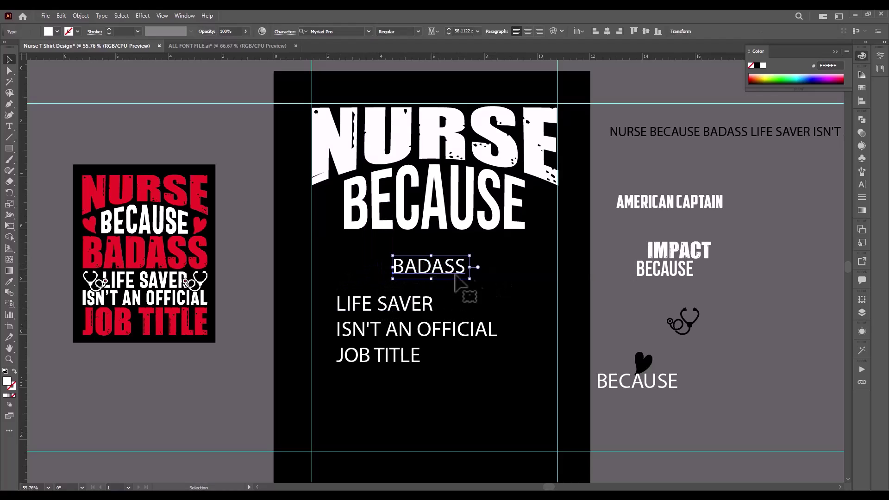
key("i")
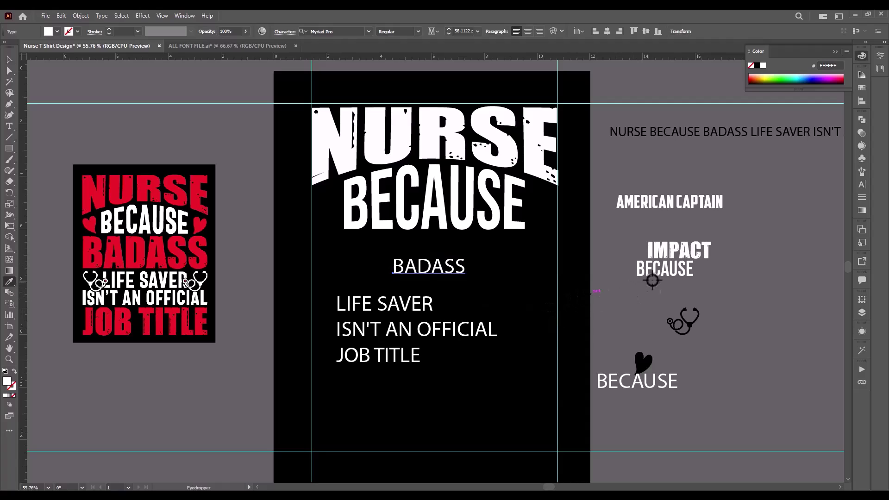
left_click(672, 246)
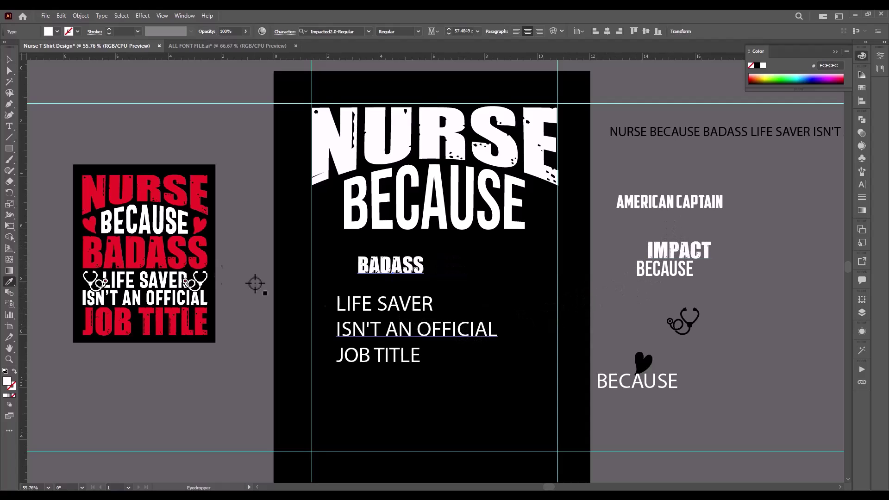
left_click(9, 59)
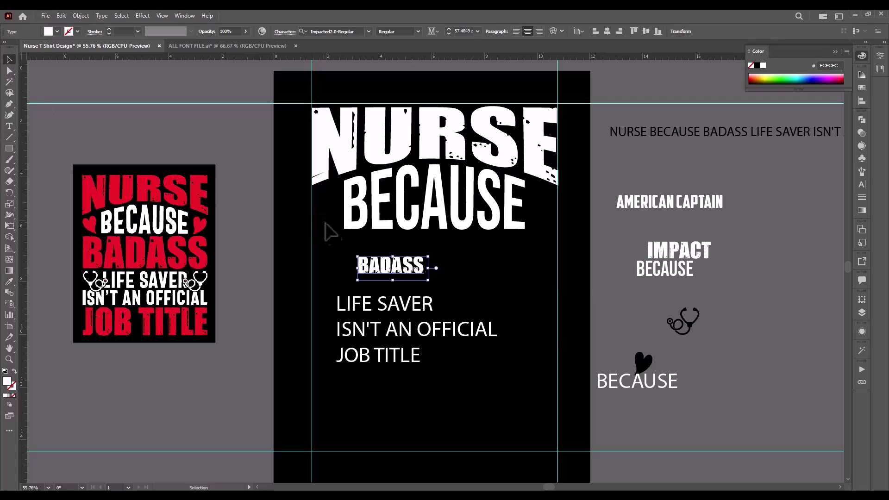
left_click_drag(386, 266, 427, 256)
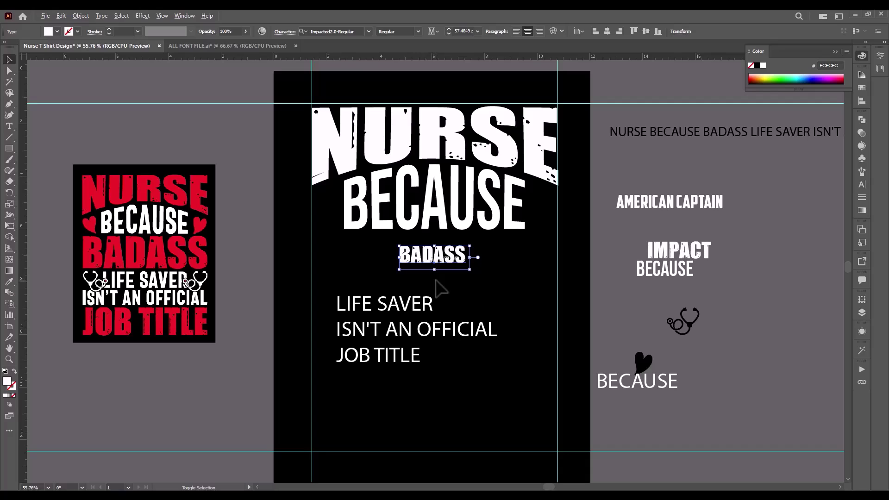
Step: Enlarge BADASS to about 213 pt and nudge it left until its edge meets the left margin guide
left_click_drag(435, 273, 428, 311)
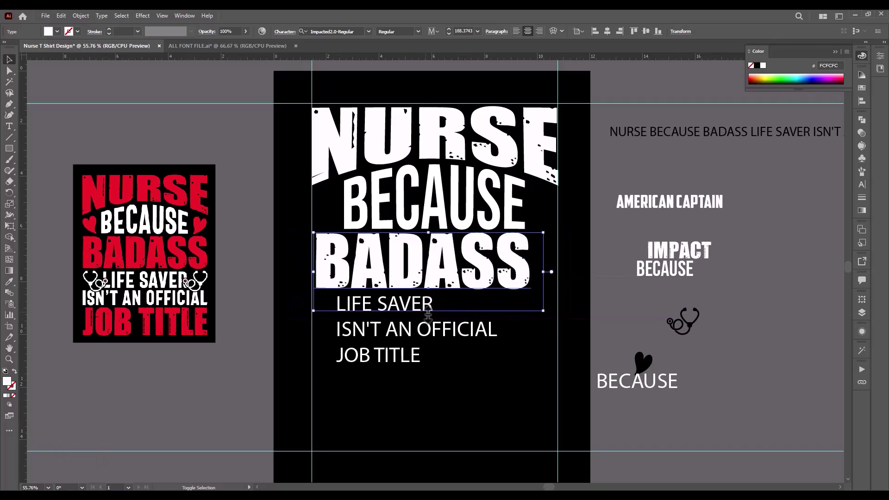
left_click_drag(547, 276, 574, 269)
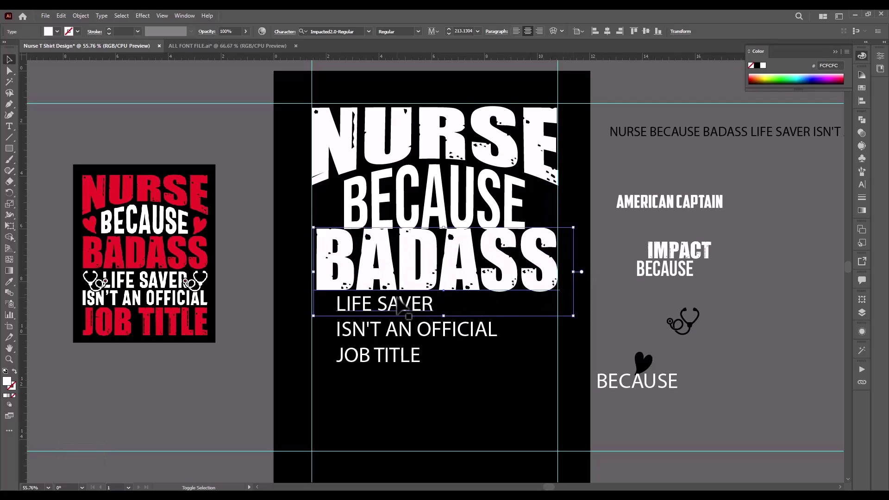
key("Left")
key("Left")
key("Left")
key("Left")
key("Left")
key("Left")
key("Left")
key("Left")
key("Left")
key("Left")
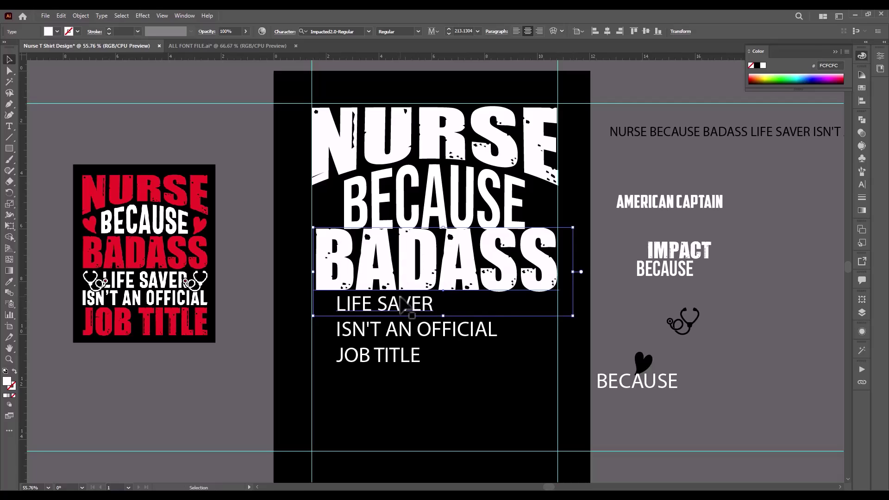
key("Left")
key("Left")
key("Left")
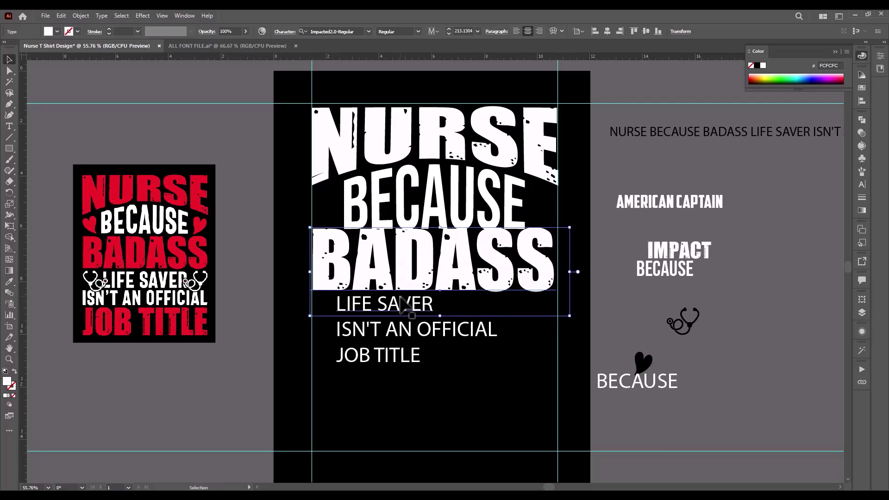
Step: Nudge BADASS down to leave a small gap beneath BECAUSE
key("Down")
key("Down")
key("Down")
key("Down")
key("Down")
key("Down")
key("Down")
key("Down")
key("Down")
key("Down")
key("Down")
key("Down")
key("Down")
key("Down")
key("Down")
key("Down")
key("Down")
key("Down")
key("Down")
key("Down")
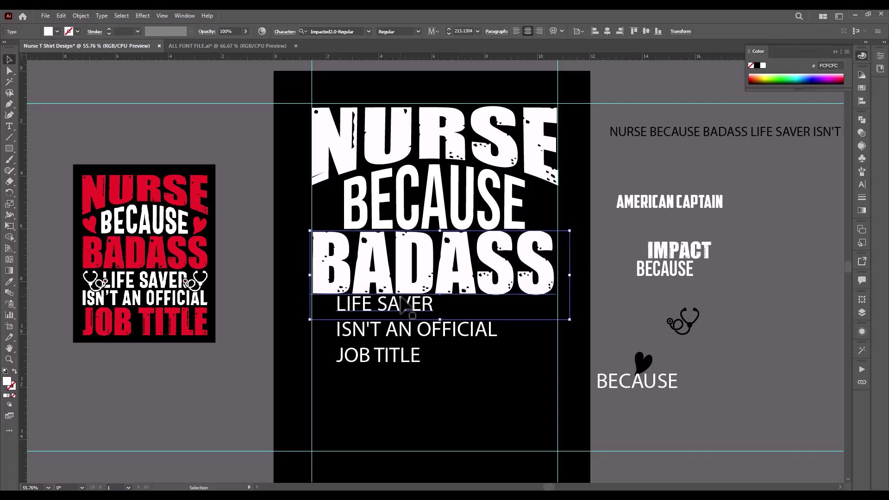
key("Up")
key("Up")
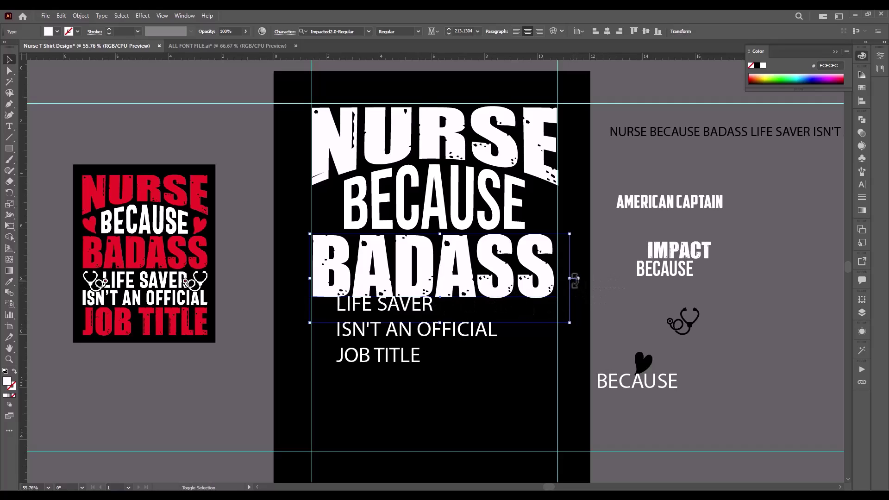
Step: Stretch BADASS to the right margin guide at about 216 pt and convert it to outlines
left_click_drag(572, 282, 574, 279)
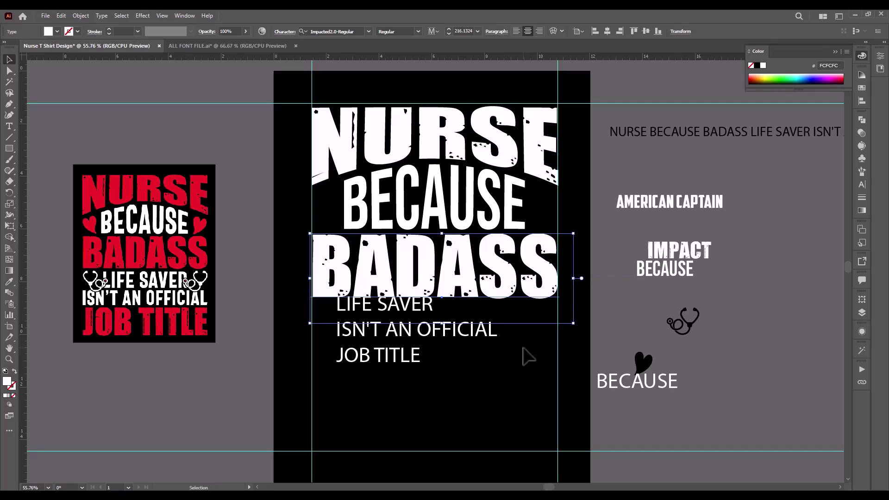
right_click(479, 295)
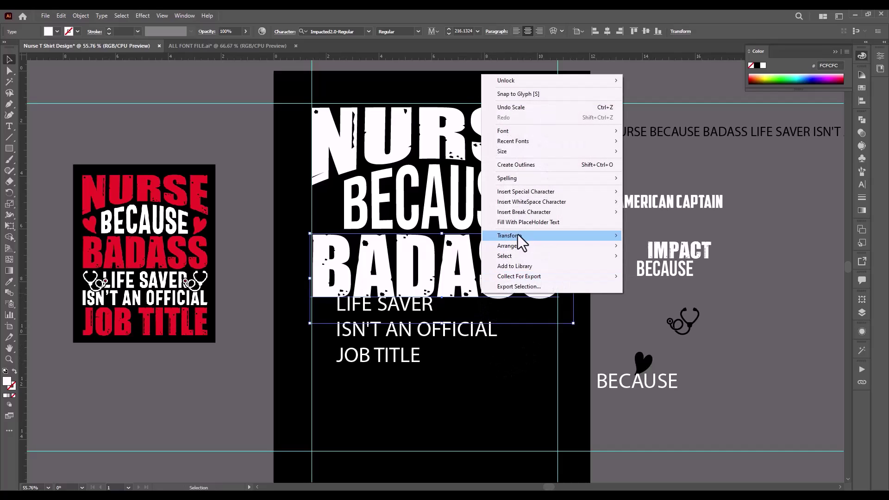
left_click(529, 165)
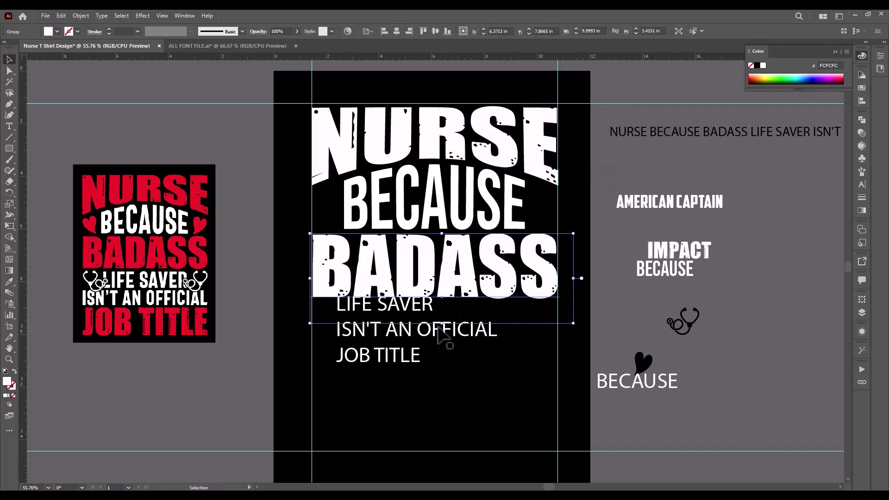
left_click(442, 359)
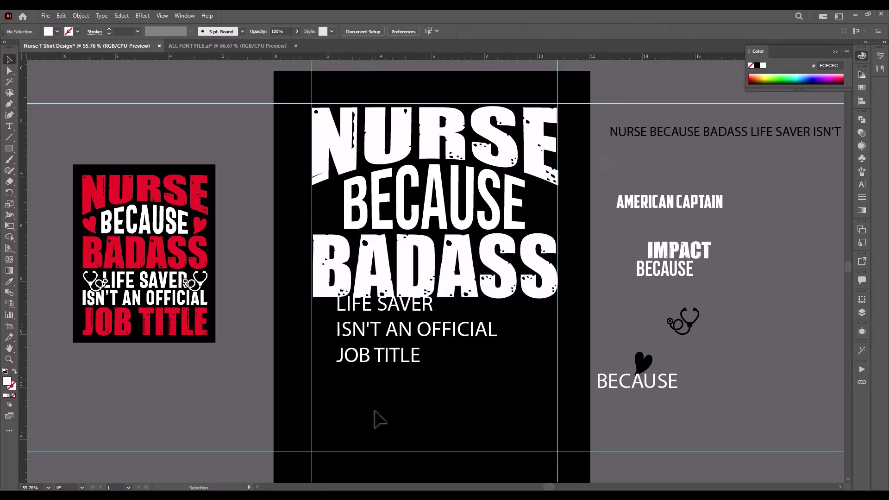
Step: Move the three remaining text lines lower, and place LIFE SAVER just below BADASS in the American Captain style
left_click(414, 305)
left_click_drag(413, 305, 414, 406)
left_click(482, 402)
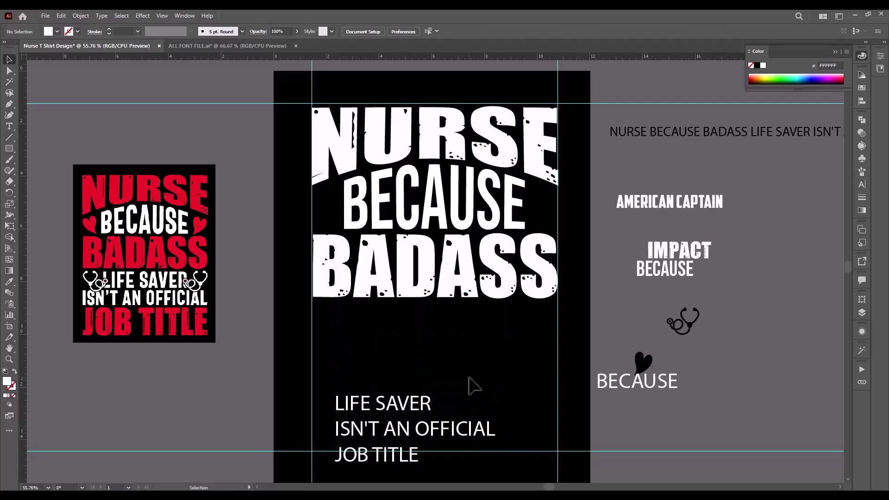
left_click_drag(387, 414, 425, 333)
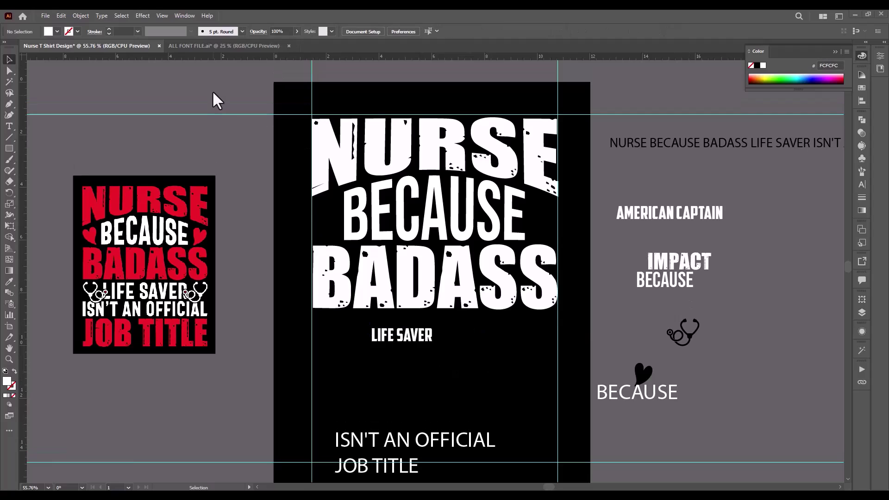
Step: Switch to the ALL FONT FILE document and select the LIFE SAVER sample beneath STAY AND SHINE REGULAR
key("ctrl+Tab")
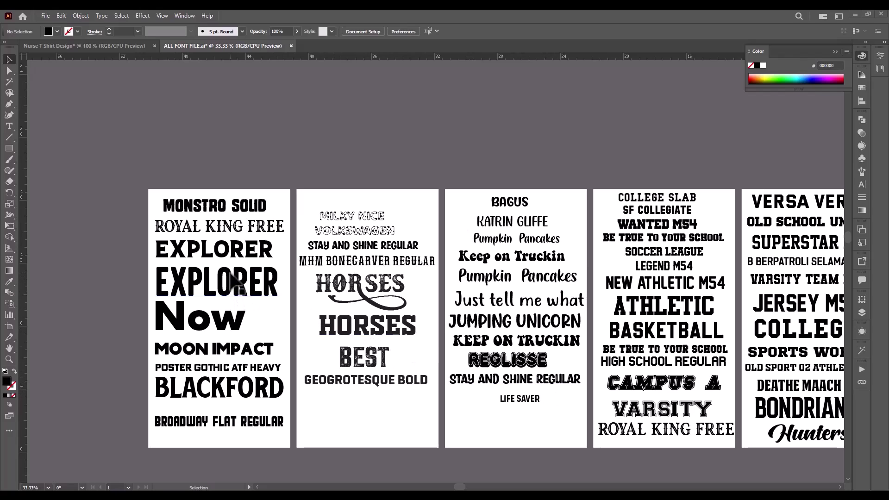
left_click_drag(231, 281, 232, 256)
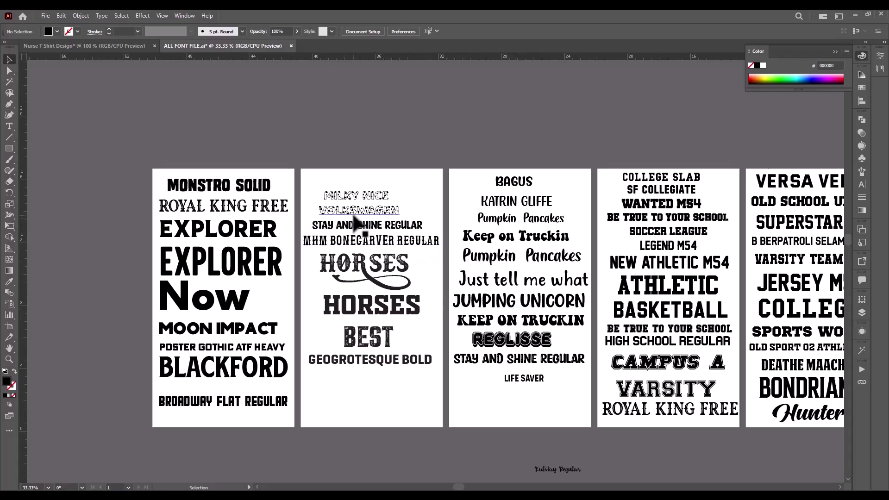
left_click_drag(555, 262, 330, 249)
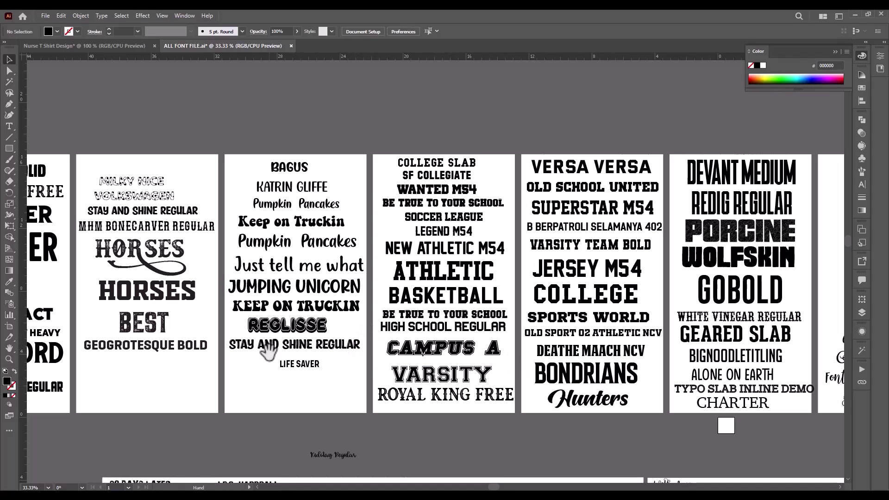
key("v")
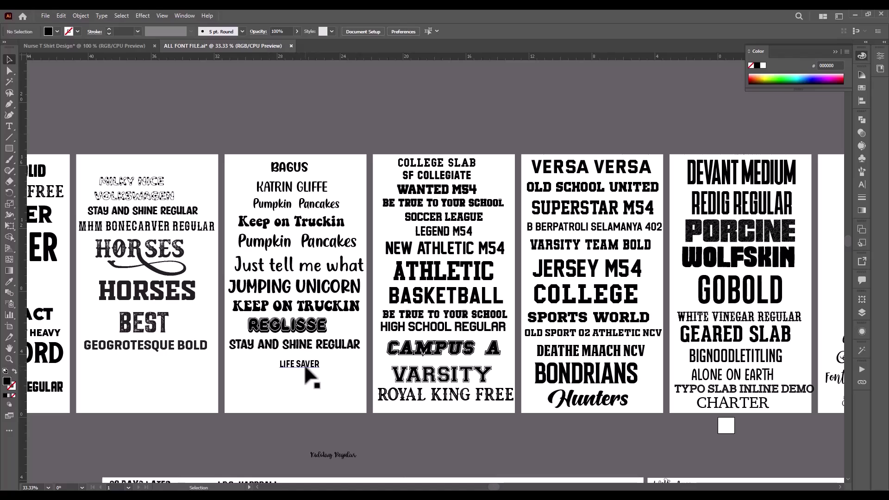
left_click(307, 364, "shift")
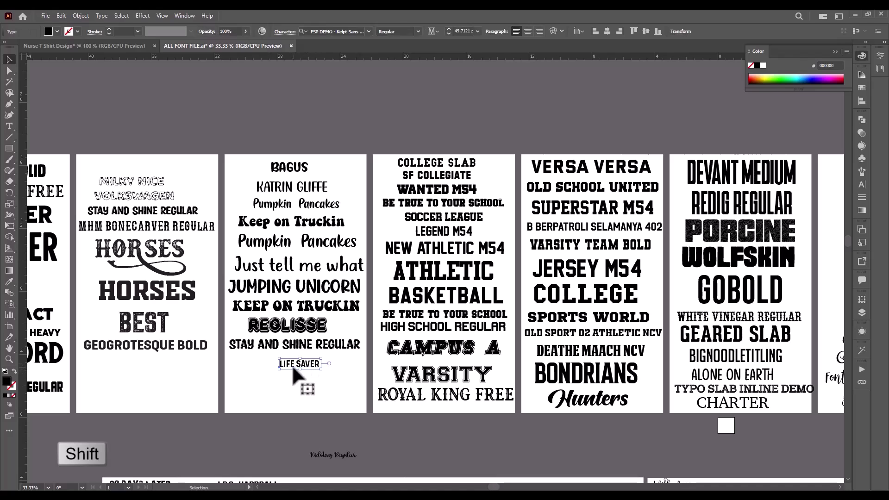
scroll(297, 373, "up", 4)
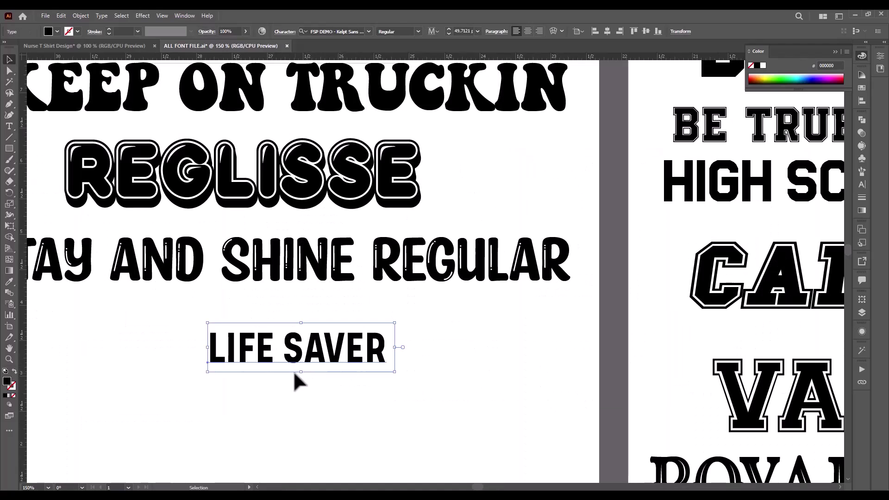
Step: Enlarge the LIFE SAVER sample to about 143 pt and bring it into the Nurse T Shirt Design document
left_click_drag(301, 372, 316, 460)
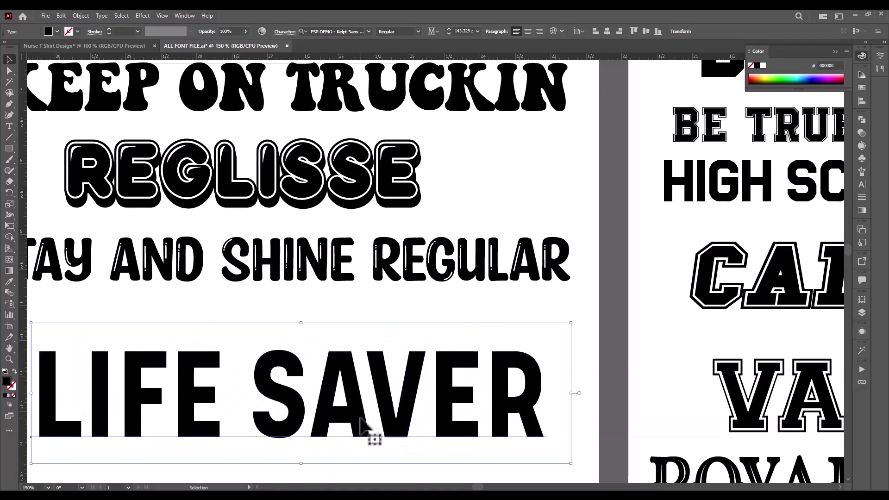
scroll(360, 428, "down", 3)
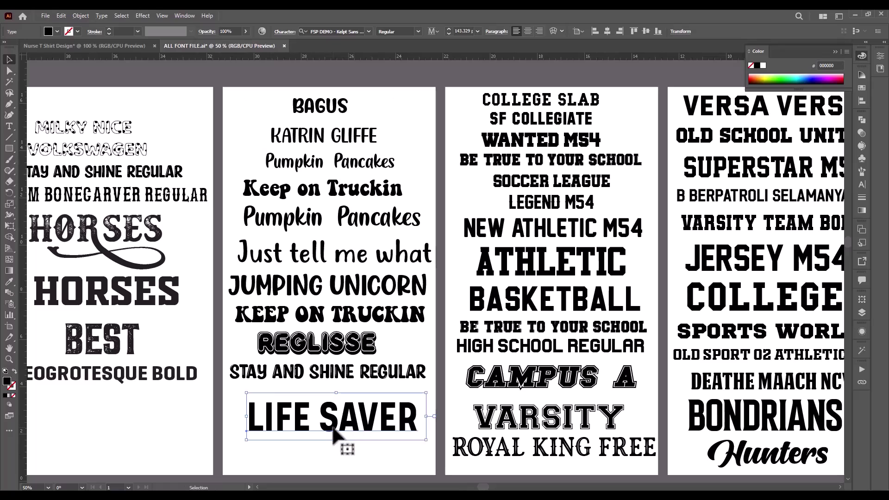
left_click_drag(359, 428, 558, 390)
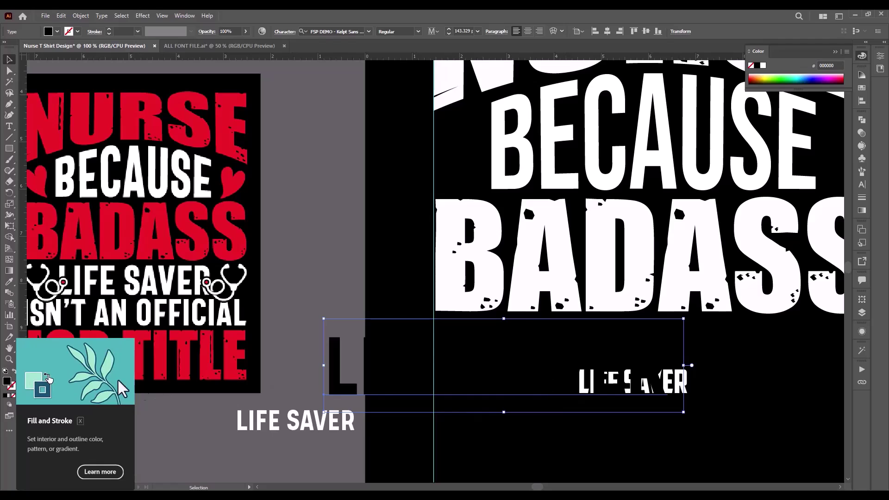
Step: Change the imported LIFE SAVER's fill to off-white FCFCFC
double_click(8, 383)
mouse_move(278, 348)
left_mouse_down()
mouse_move(293, 291)
mouse_move(275, 245)
left_mouse_up()
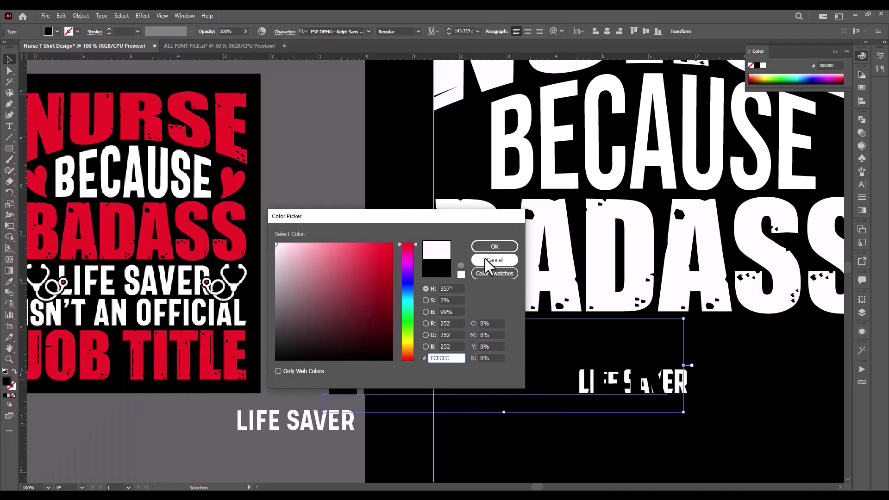
left_click(493, 247)
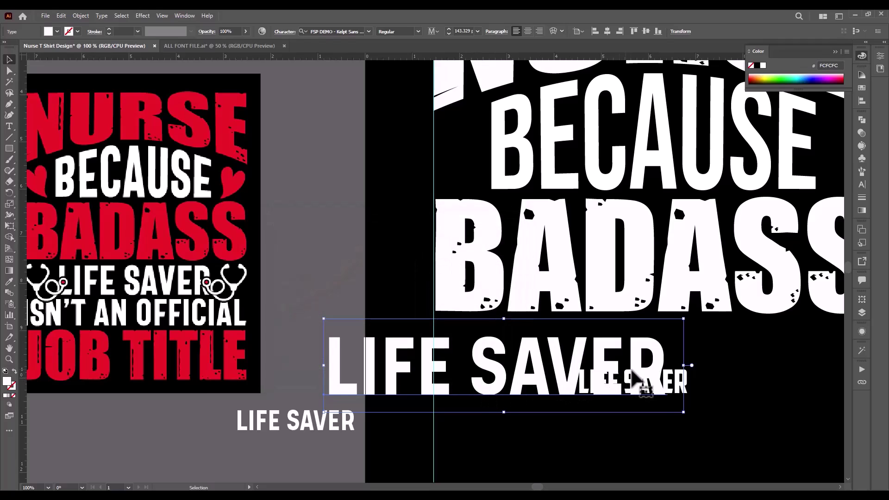
Step: Delete the small American Captain LIFE SAVER and place the large imported one directly beneath BADASS
left_click_drag(684, 396, 482, 333)
left_click(445, 336)
left_click_drag(374, 324, 516, 432)
left_click(430, 323)
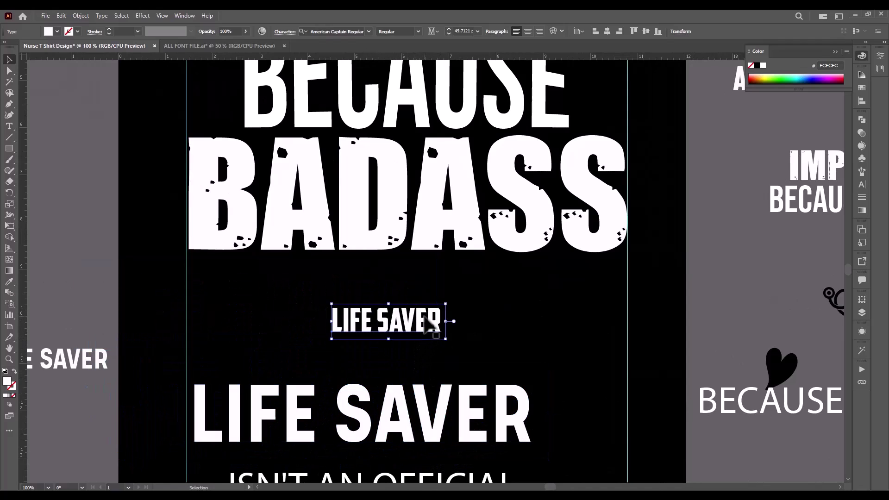
key("Delete")
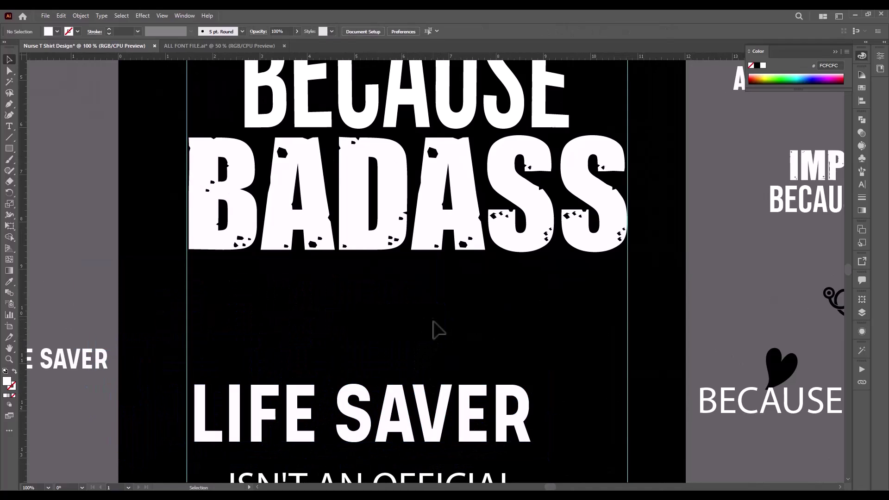
left_click_drag(423, 423, 467, 301)
left_click(437, 386)
scroll(407, 396, "down", 3)
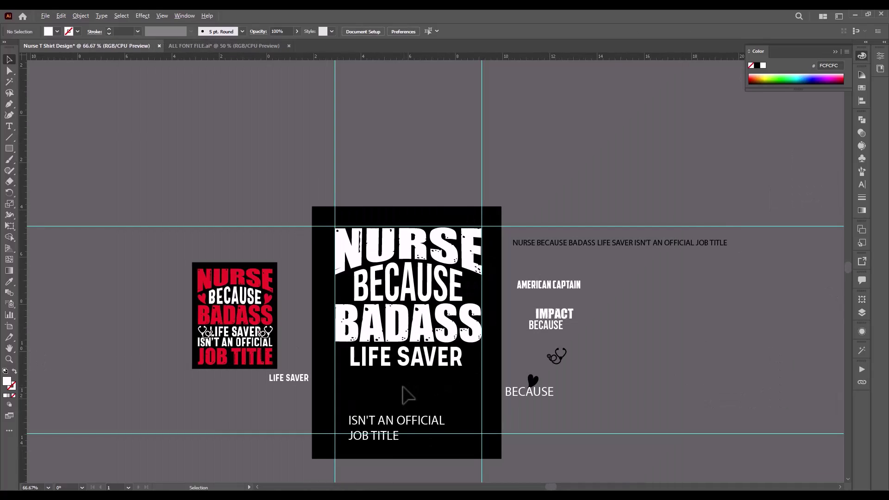
Step: Shift ISN'T AN OFFICIAL to the left margin guide, and nudge LIFE SAVER slightly down and right beneath BADASS
scroll(404, 388, "up", 2)
left_click(407, 396)
left_click_drag(451, 399, 439, 459)
left_click(565, 459)
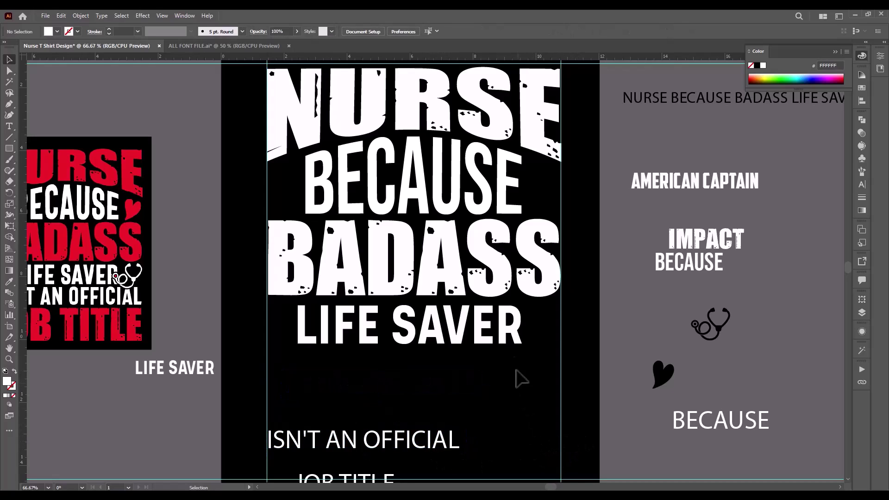
left_click_drag(506, 331, 511, 337)
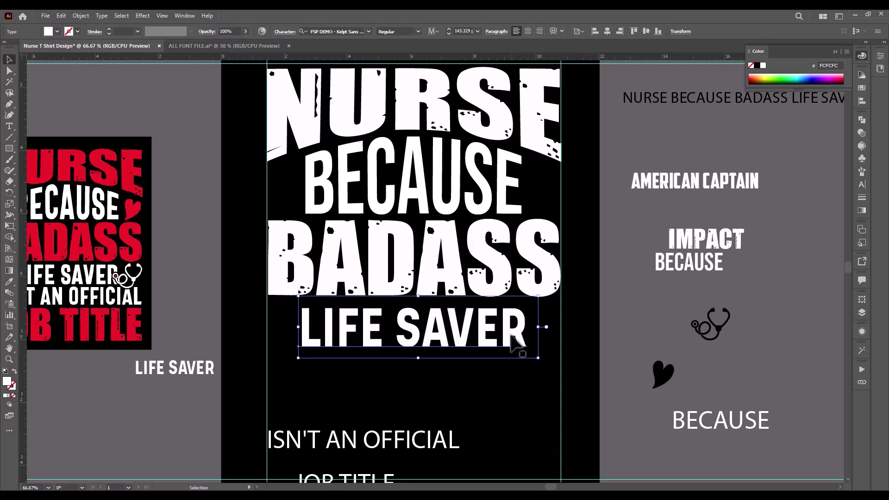
left_click(518, 409)
Step: Move ISN'T AN OFFICIAL up below LIFE SAVER and apply the AMERICAN CAPTAIN sample's text style with the Eyedropper
left_click_drag(420, 445, 490, 385)
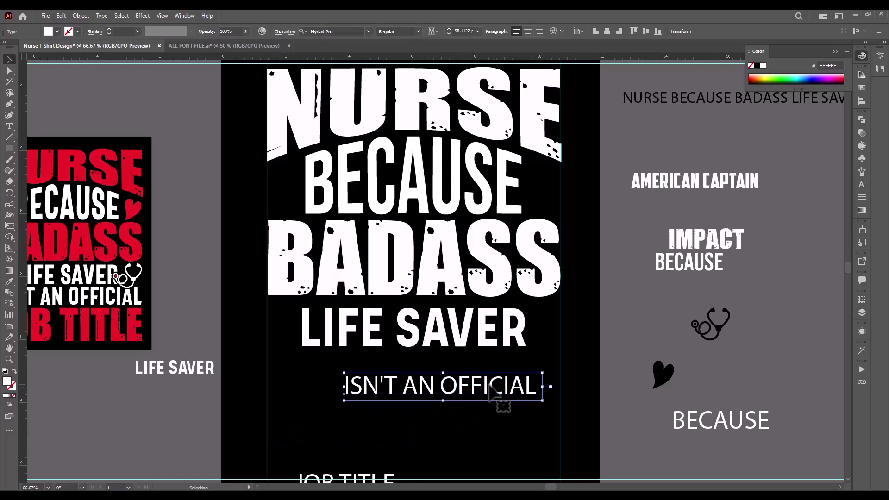
left_click(9, 281)
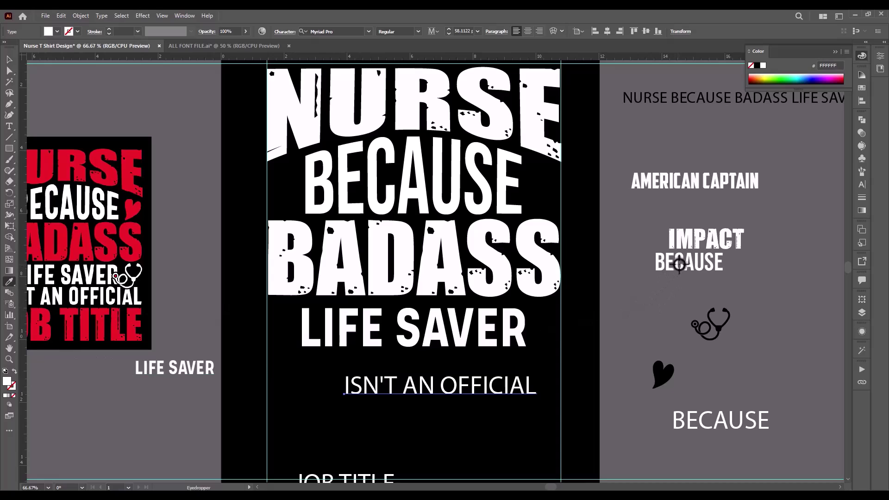
left_click(713, 180)
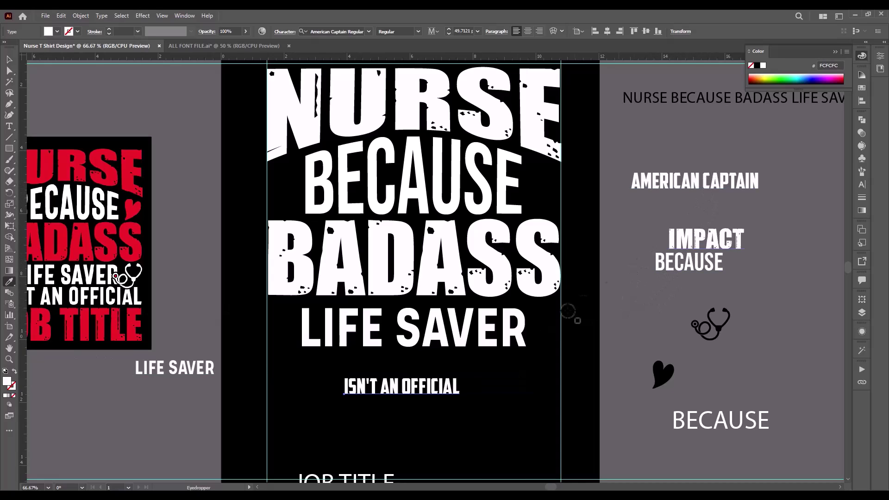
Step: Move ISN'T AN OFFICIAL close under LIFE SAVER and scale it to about 125 pt to span both margin guides
left_click(9, 59)
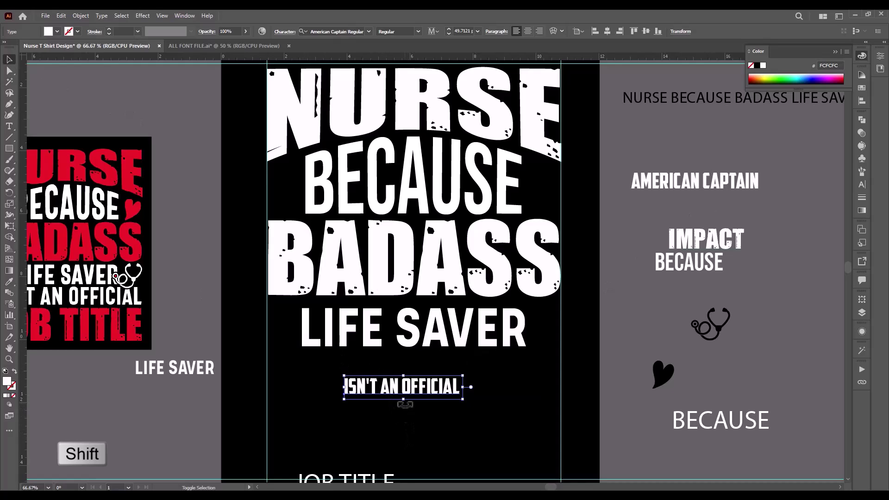
left_click_drag(407, 401, 393, 384)
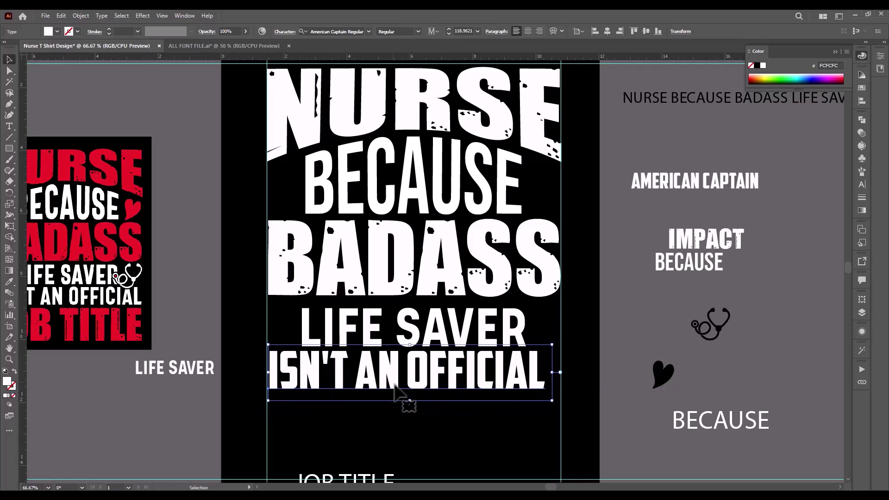
left_click_drag(554, 376, 567, 376)
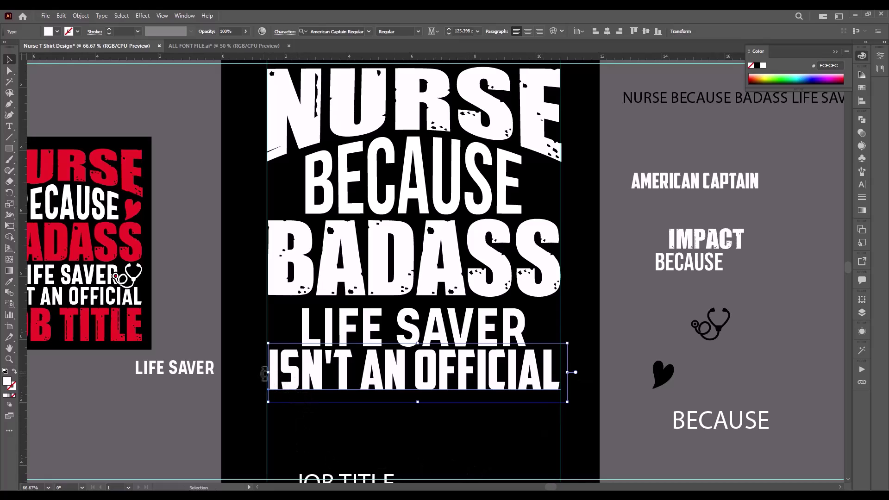
left_click_drag(268, 373, 264, 373)
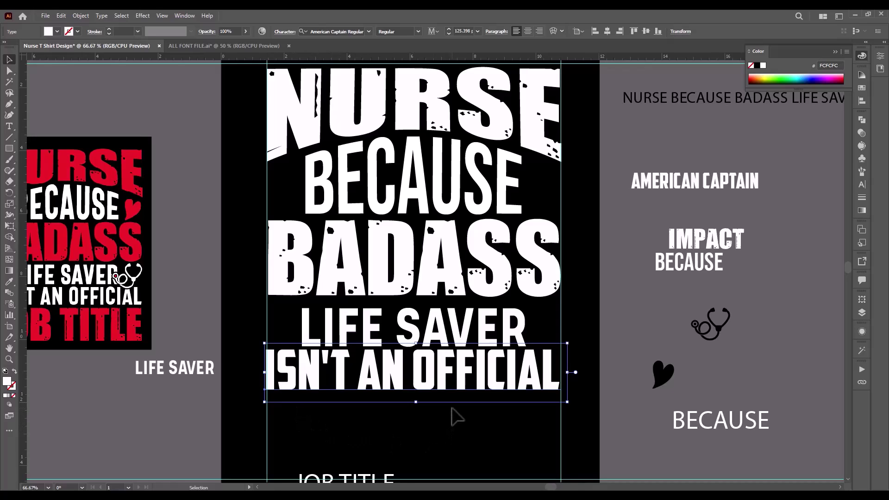
Step: Nudge LIFE SAVER upward so it sits in the gap between BADASS and ISN'T AN OFFICIAL
left_click(468, 418)
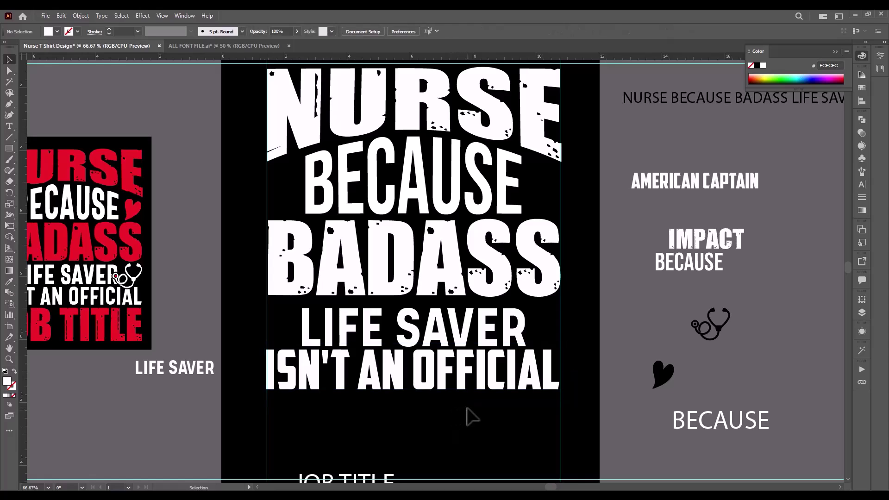
left_click(478, 345)
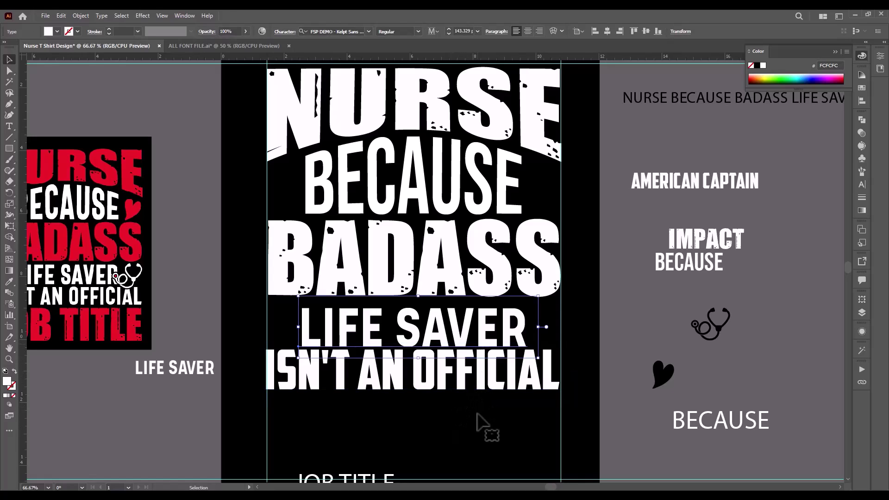
key("Up")
key("Up")
key("Up")
key("Up")
key("Up")
key("Up")
key("Up")
key("Up")
key("Up")
key("Up")
key("Up")
key("Up")
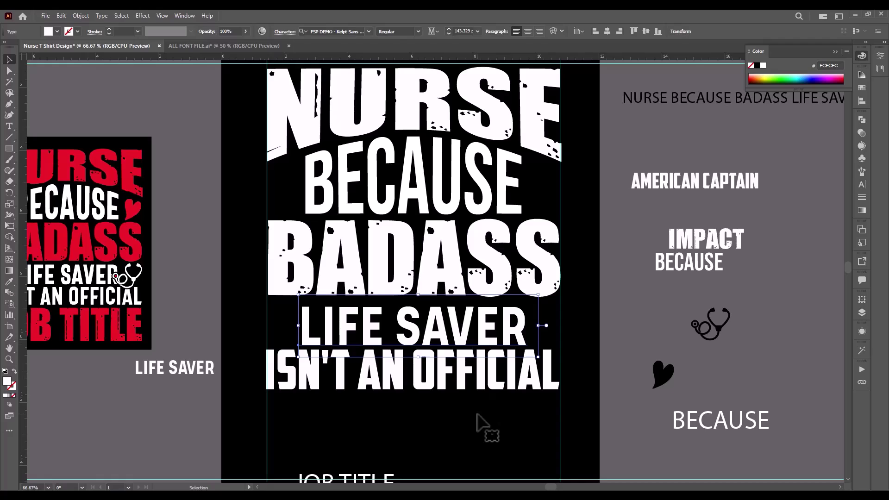
key("Up")
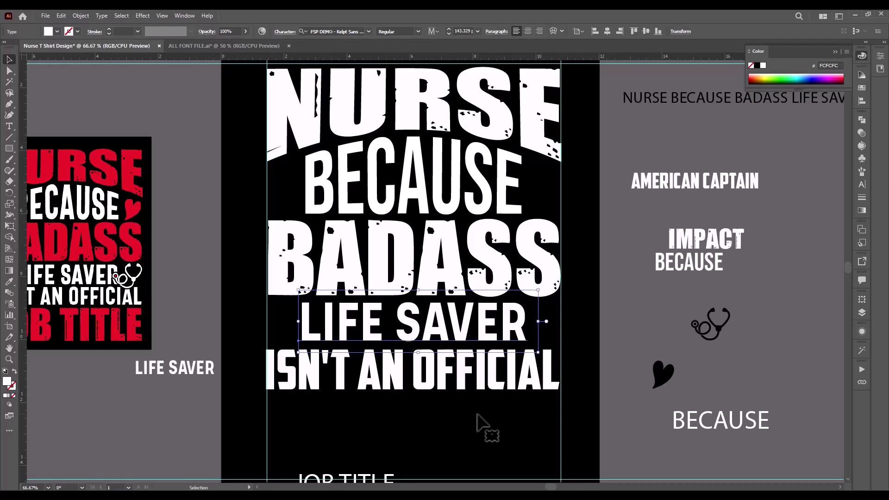
left_click(478, 421)
Step: Convert the LIFE SAVER and ISN'T AN OFFICIAL text lines to outlines
left_click_drag(352, 422, 439, 353)
right_click(479, 356)
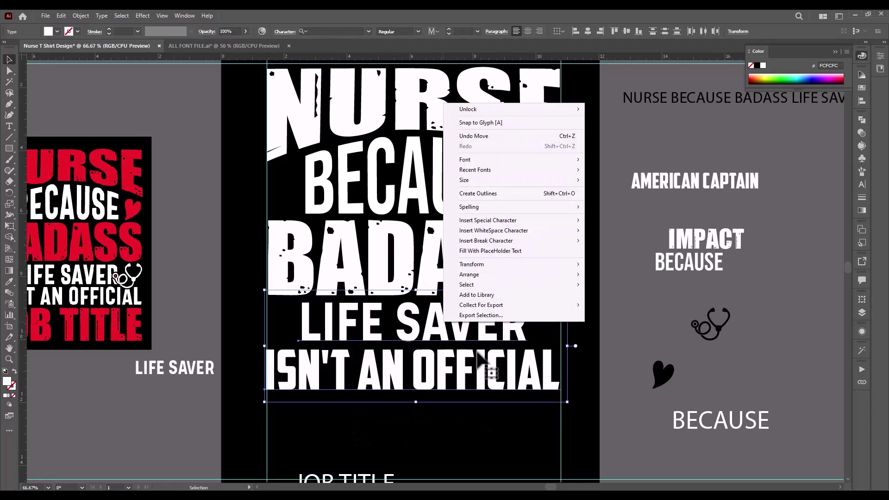
left_click(495, 194)
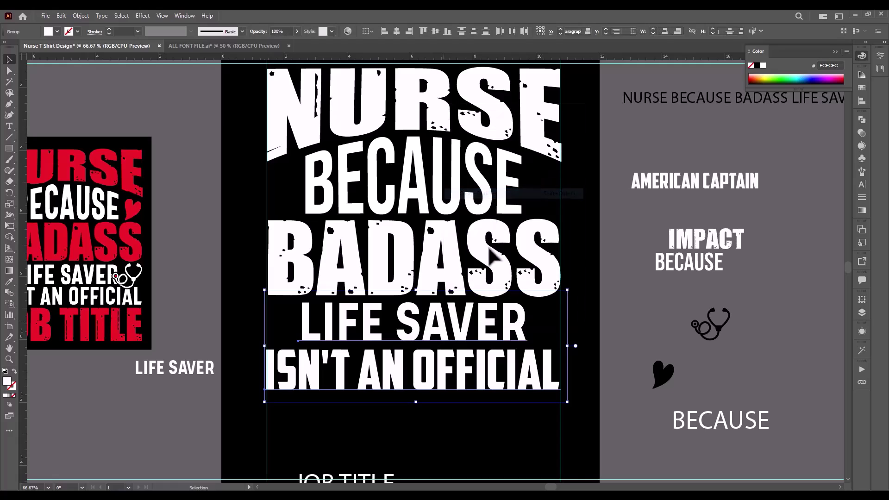
left_click(458, 458)
Step: Scale LIFE SAVER proportionally about its centre to about 6.6 in wide and nudge it slightly up toward BADASS
left_click(481, 329)
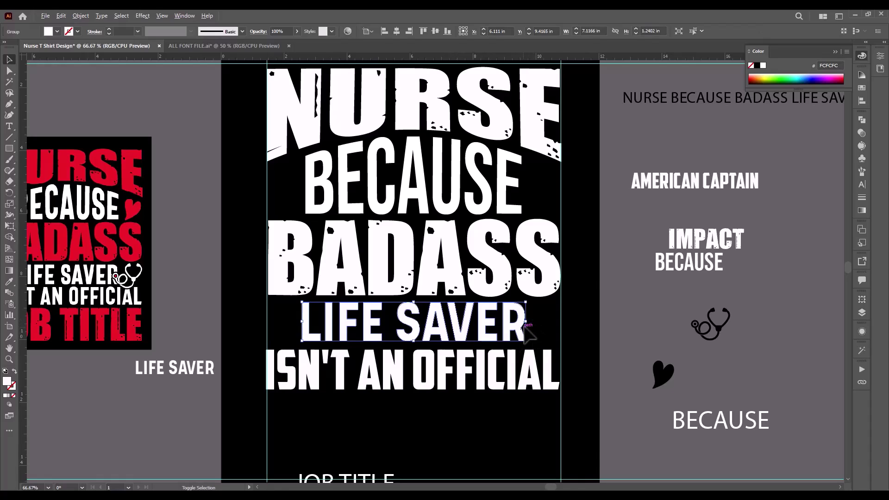
mouse_move(526, 323)
left_mouse_down()
mouse_move(534, 327)
mouse_move(522, 330)
left_mouse_up()
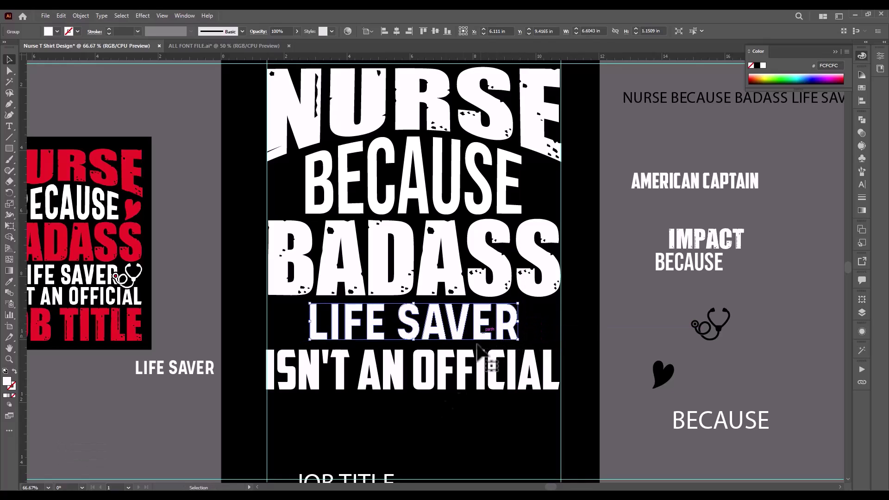
key("Up")
key("Up")
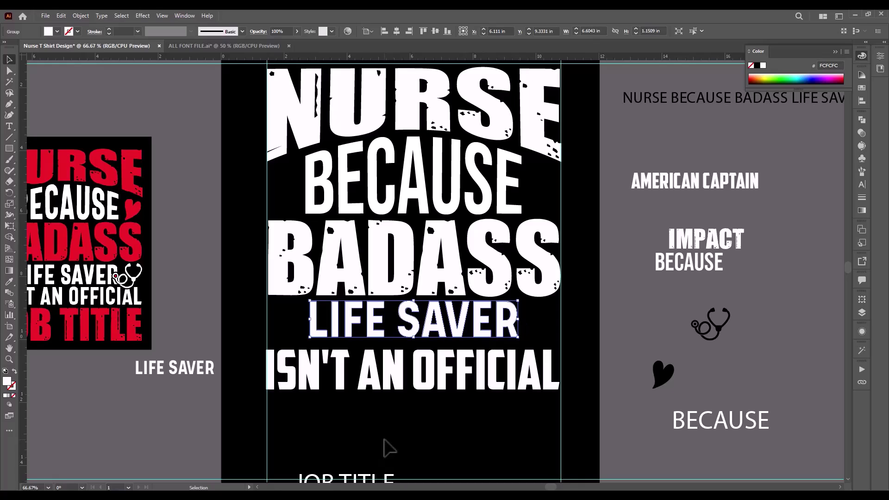
Step: Align LIFE SAVER and ISN'T AN OFFICIAL horizontally centred with BADASS
left_click(435, 262, "shift")
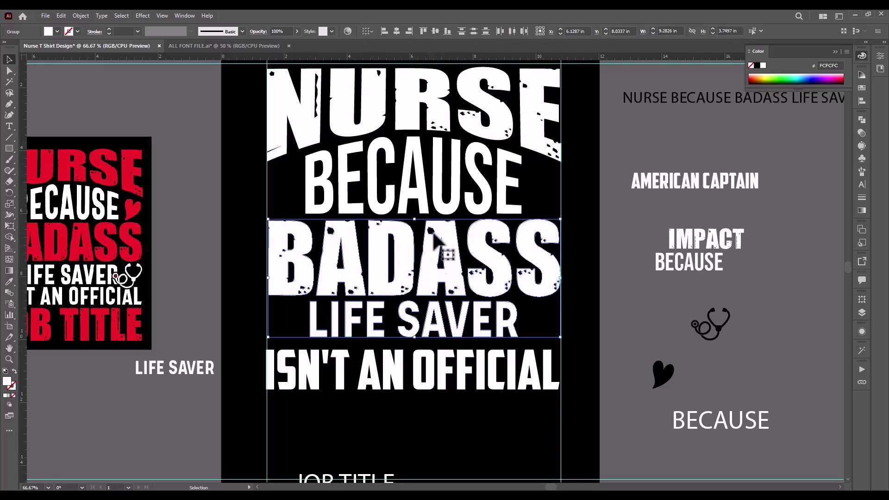
left_click(396, 31)
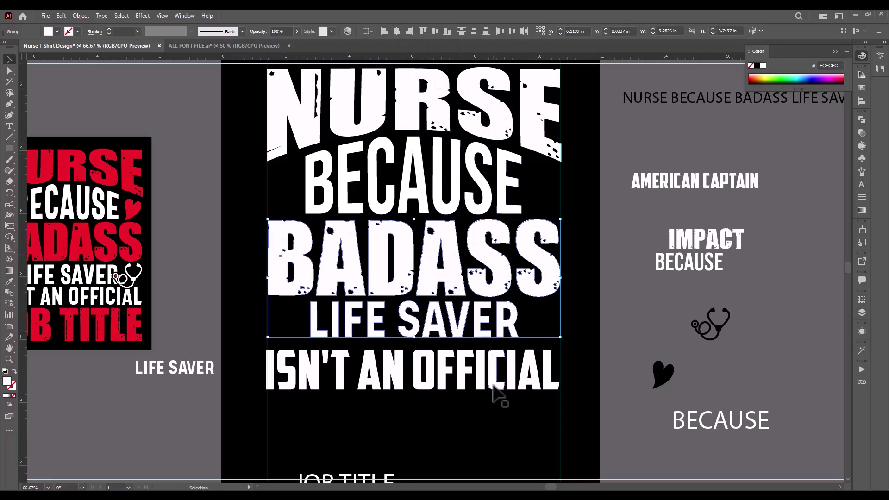
left_click_drag(498, 408, 460, 259)
left_click(482, 296)
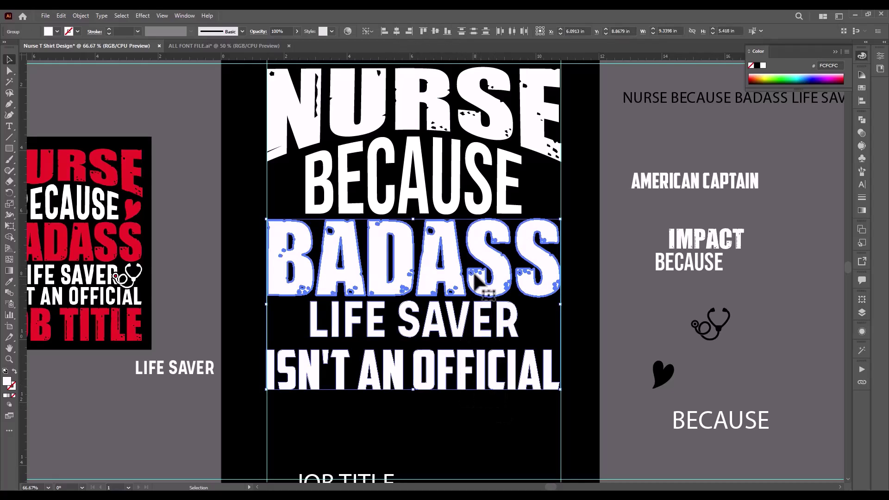
left_click(397, 29)
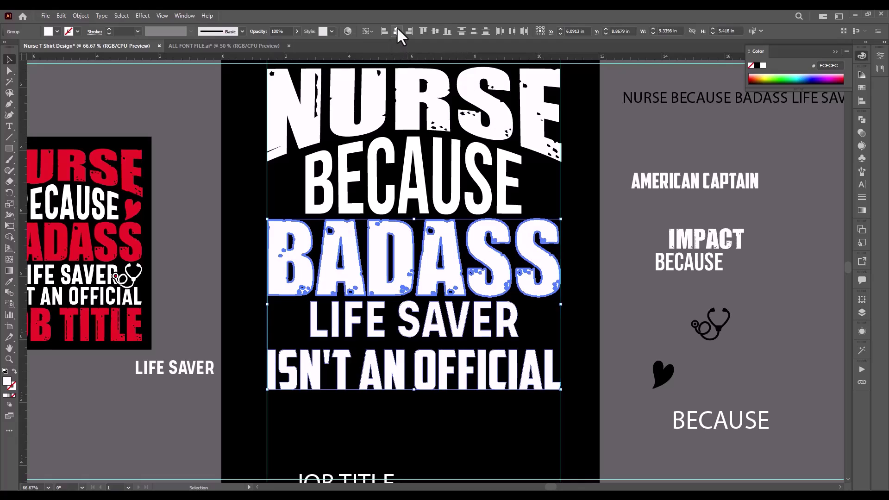
left_click(469, 424)
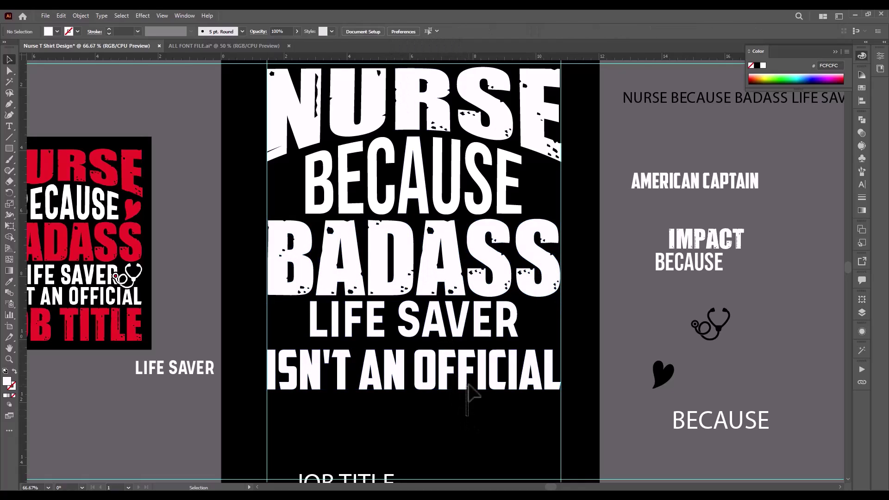
Step: Nudge ISN'T AN OFFICIAL up close beneath LIFE SAVER
left_click(472, 381)
key("Up")
key("Up")
key("Up")
key("Up")
key("Up")
key("Up")
key("Up")
key("Up")
key("Up")
key("Up")
key("Up")
key("Up")
key("Up")
key("Up")
key("Up")
key("Up")
key("Up")
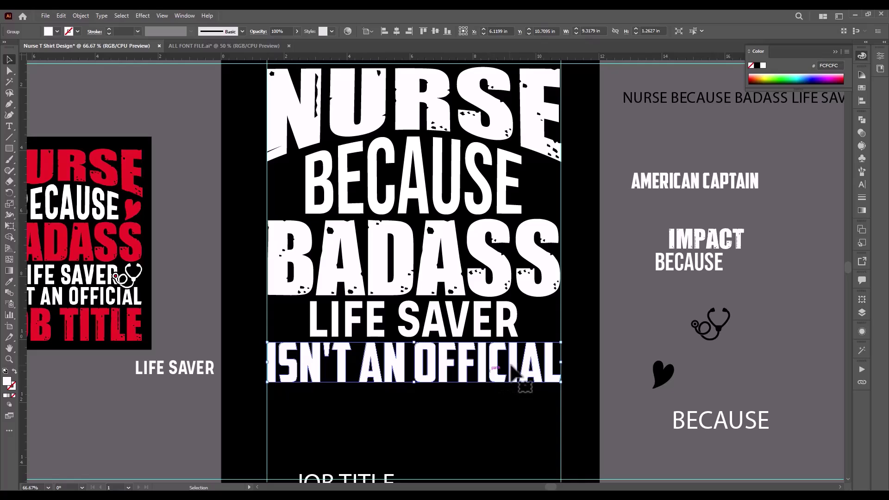
left_click(482, 442)
Step: Move JOB TITLE up below ISN'T AN OFFICIAL and apply the IMPACT sample's text style with the Eyedropper
scroll(492, 451, "down", 2)
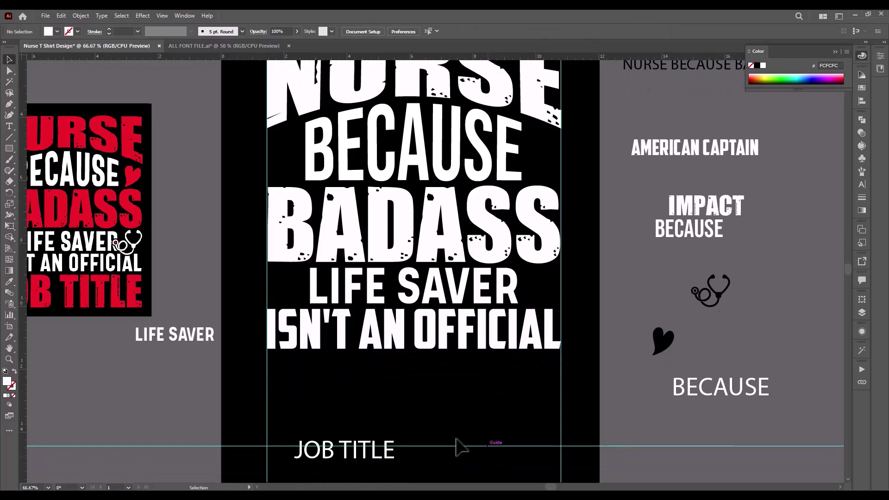
left_click_drag(437, 377, 442, 393)
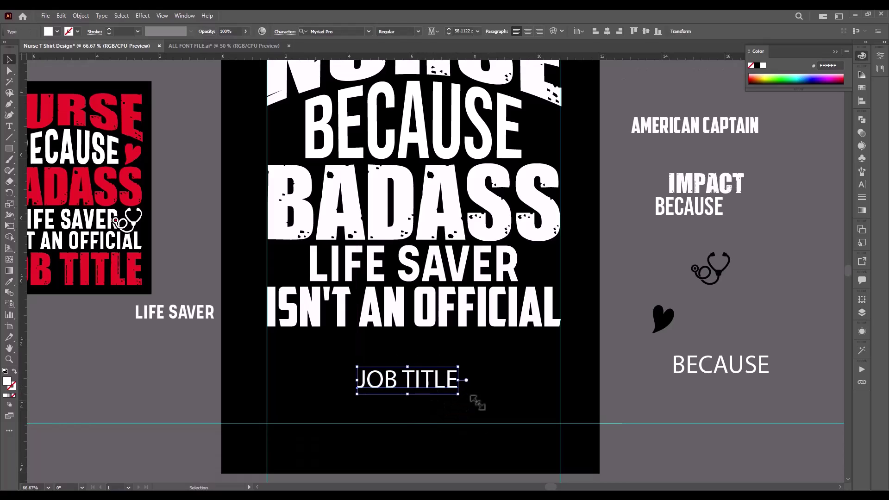
left_click(10, 282)
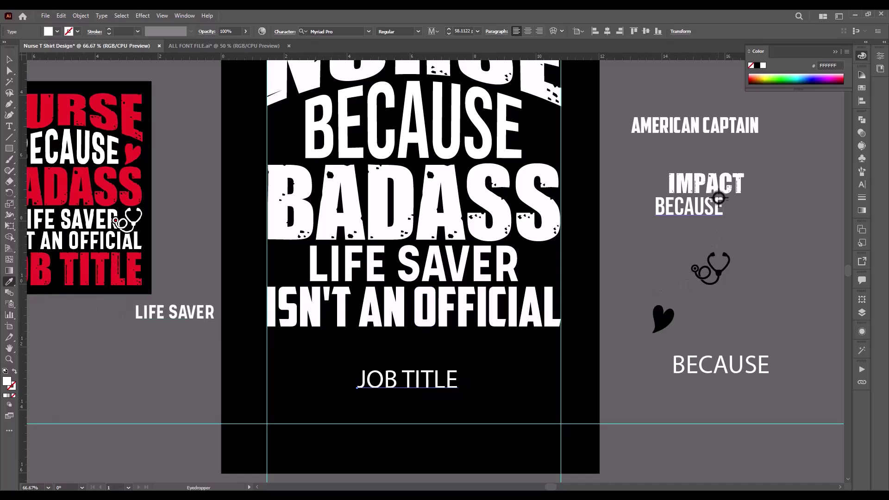
left_click(720, 187)
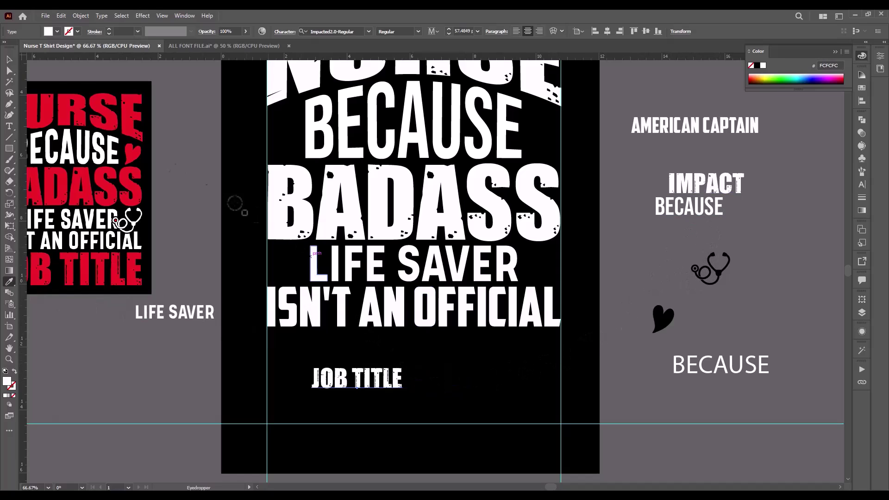
left_click(10, 59)
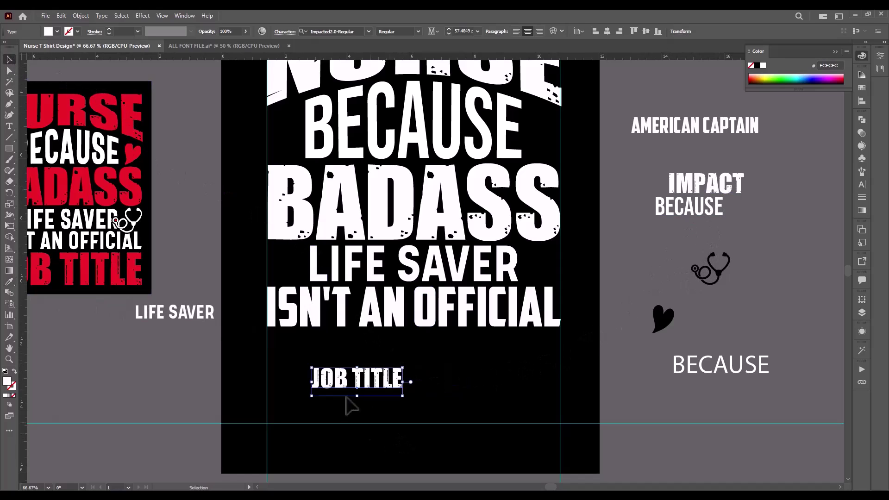
Step: Move JOB TITLE to the left margin guide under ISN'T AN OFFICIAL and scale it to about 186 pt to span both guides
left_click_drag(377, 377, 399, 379)
key("shift")
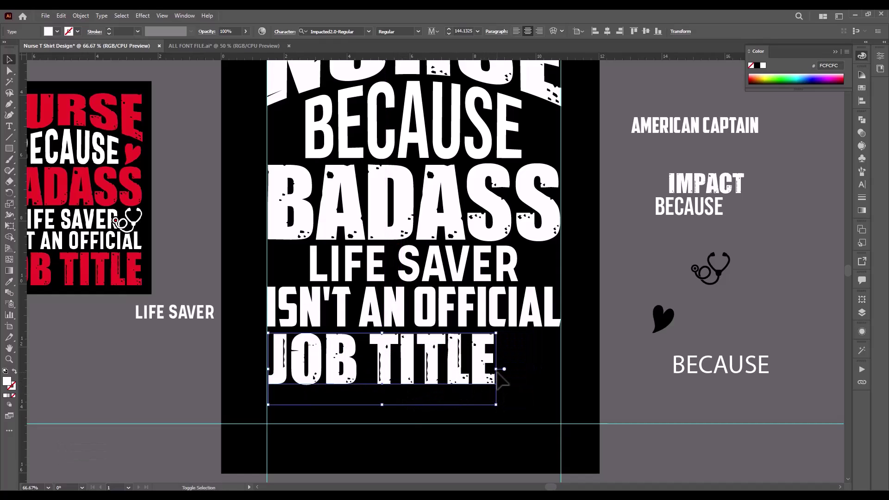
left_click_drag(499, 373, 561, 383)
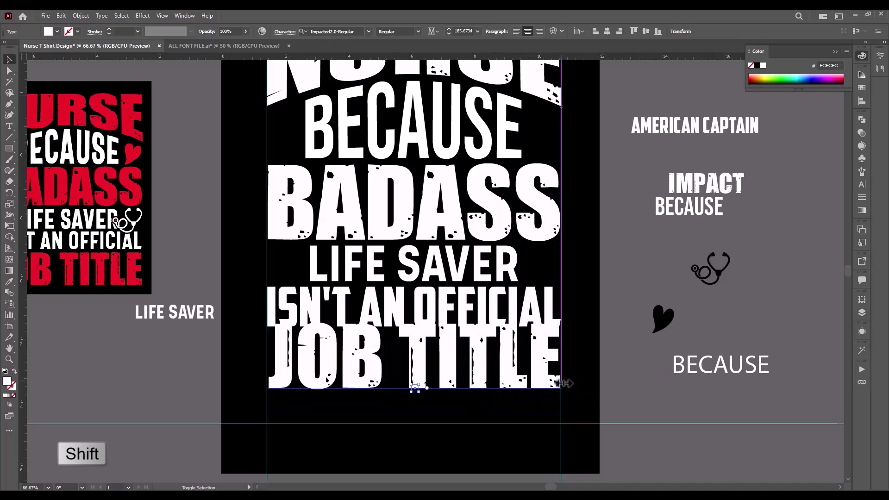
Step: Nudge JOB TITLE down so it clears ISN'T AN OFFICIAL with a small even gap
key("Down")
key("Down")
key("Down")
key("Down")
key("Down")
key("Down")
key("Down")
key("Down")
key("Down")
key("Down")
key("Down")
key("Down")
key("Down")
key("Down")
key("Down")
key("Down")
key("Down")
key("Down")
key("Down")
key("Down")
key("Down")
key("Down")
key("Down")
key("Down")
key("Down")
key("Down")
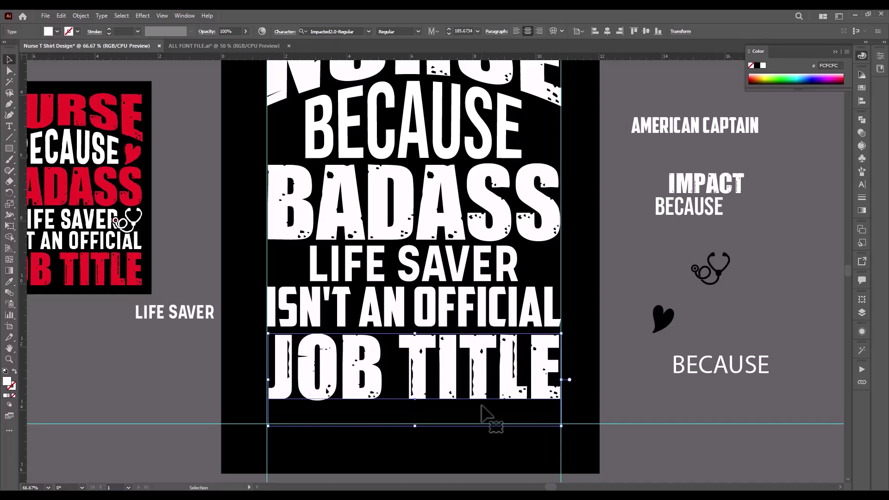
key("Up")
key("Up")
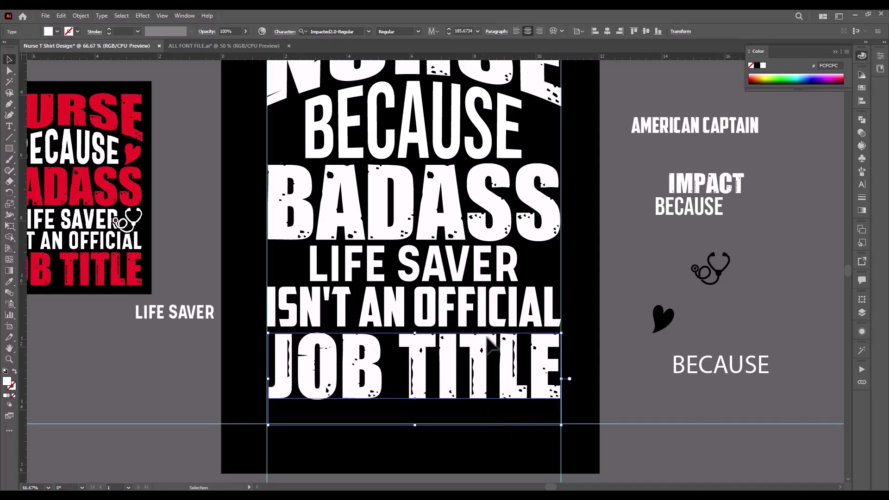
left_click(623, 392)
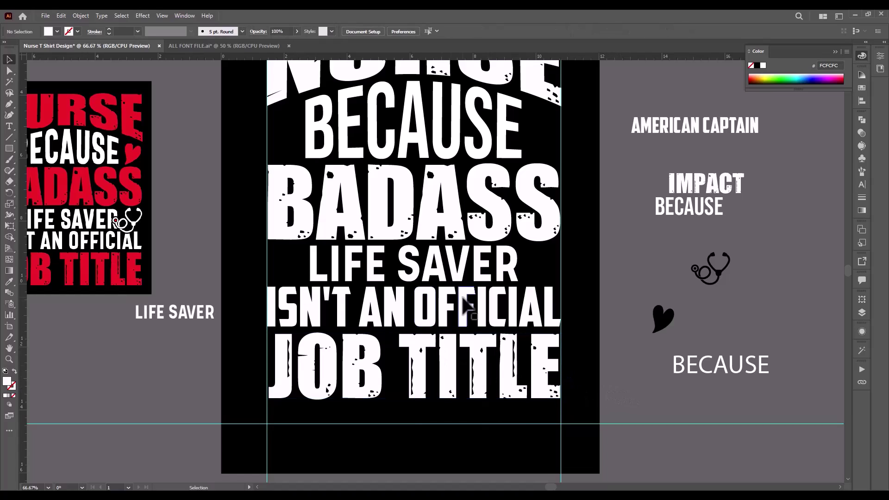
Step: Fill NURSE, BADASS and JOB TITLE with red F20012
scroll(453, 324, "up", 2)
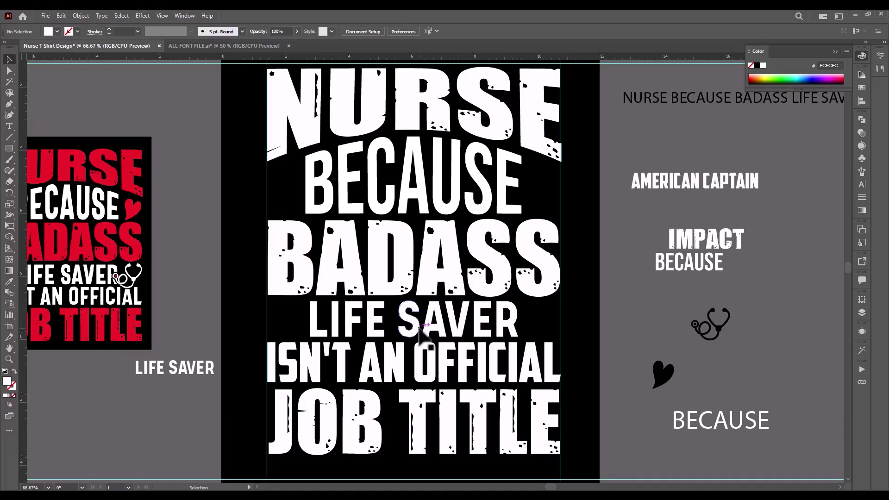
scroll(412, 328, "down", 1)
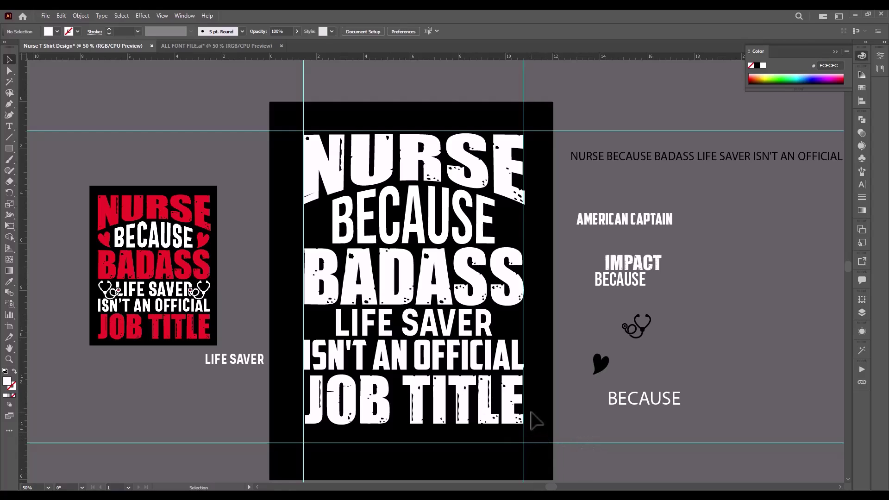
left_click(484, 421)
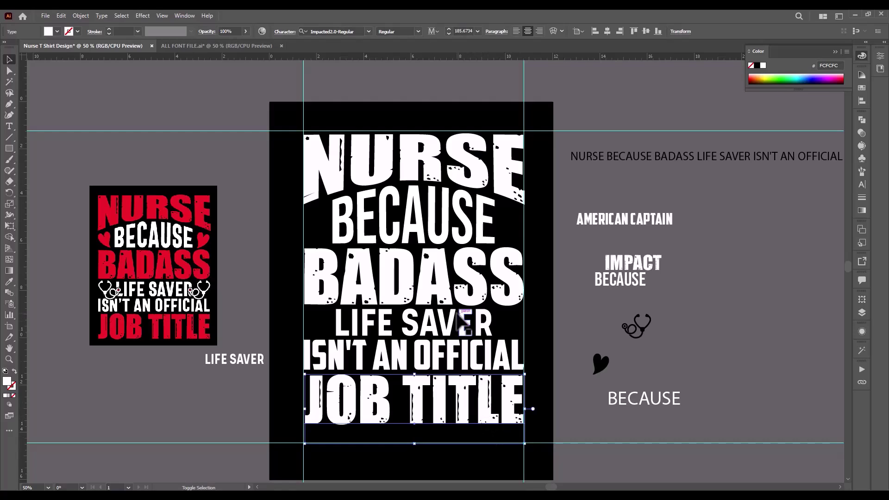
left_click(472, 300, "shift")
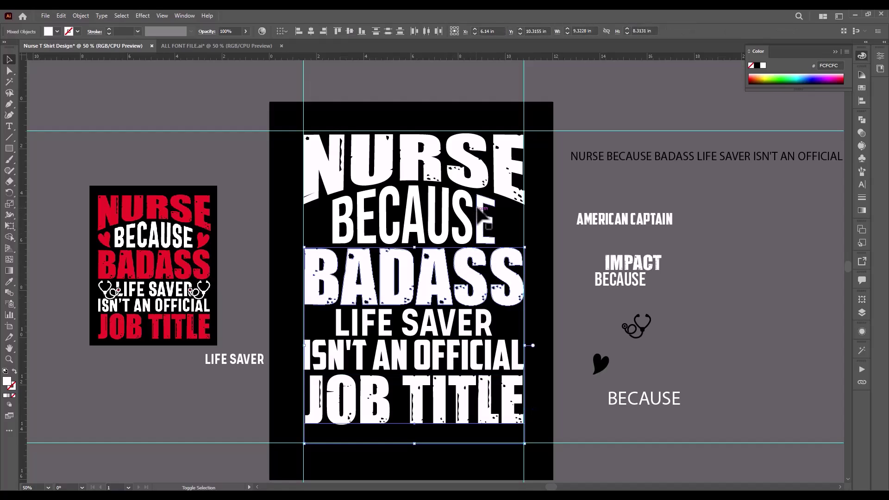
left_click(493, 195, "shift")
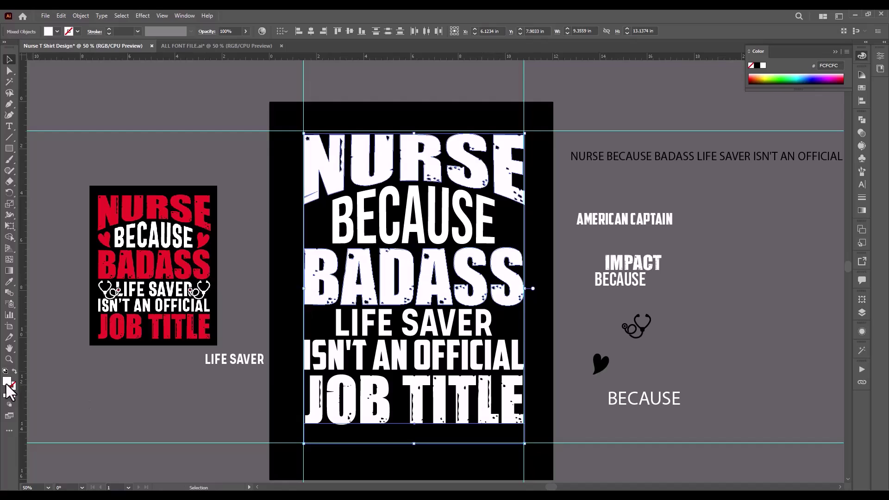
double_click(6, 384)
type("E01221")
left_click_drag(385, 256, 396, 250)
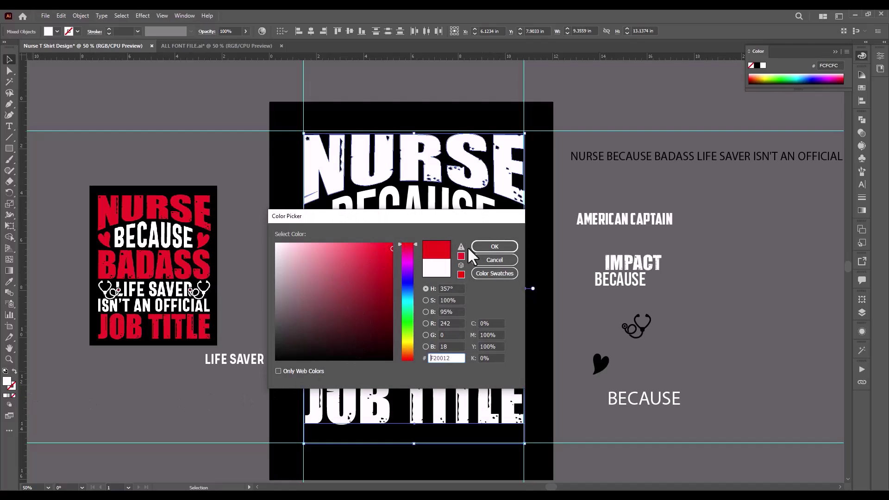
left_click(490, 246)
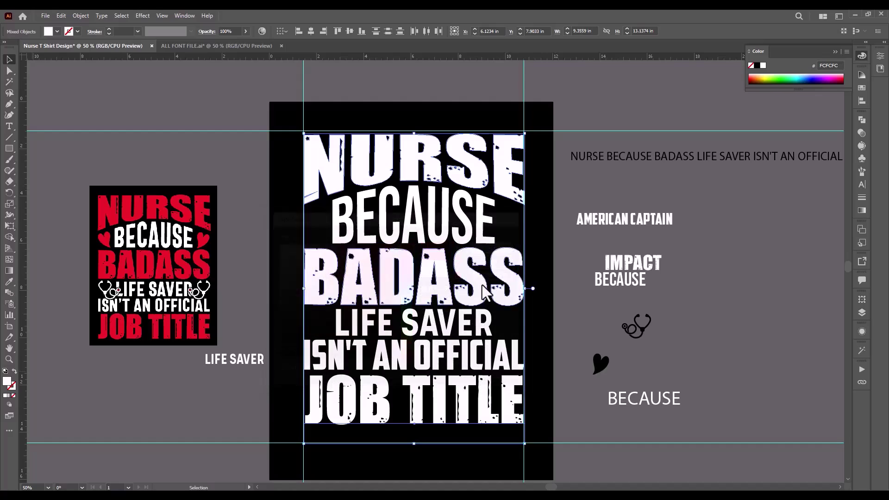
left_click(574, 359)
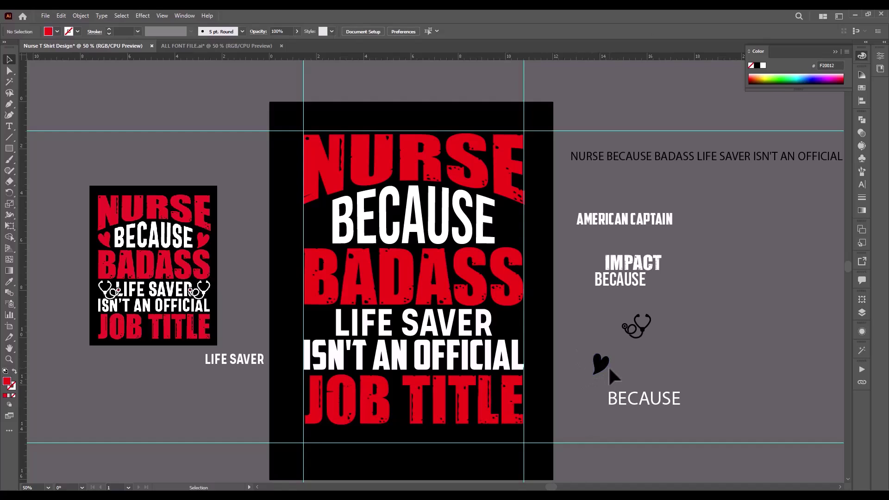
Step: Duplicate the black heart beside the artboard and fill the copy with red F20012
left_click_drag(602, 362, 578, 345)
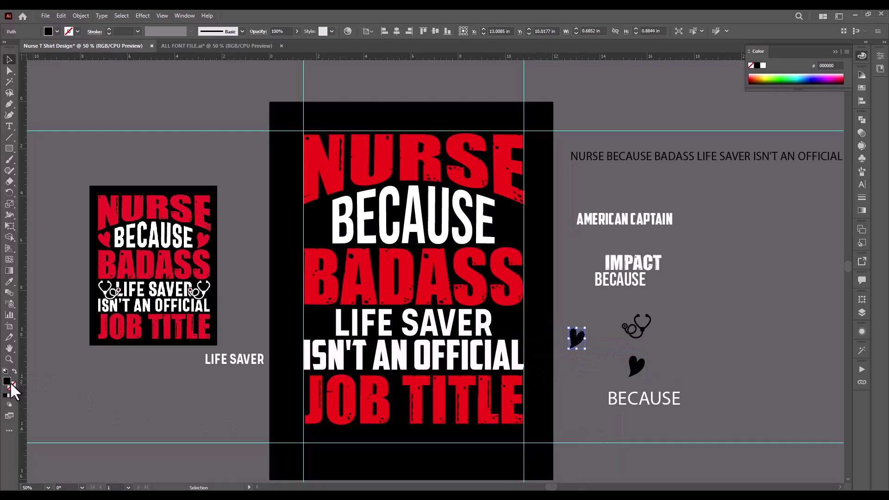
double_click(7, 382)
left_click_drag(343, 298, 395, 247)
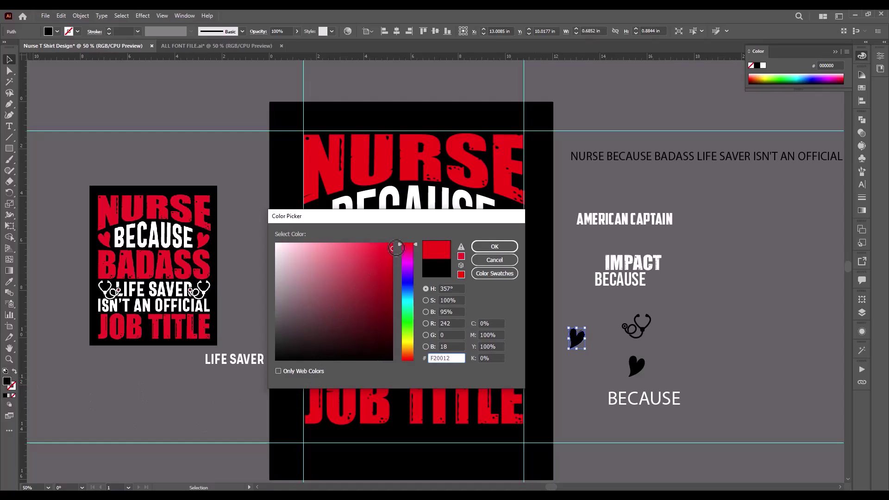
left_click(490, 248)
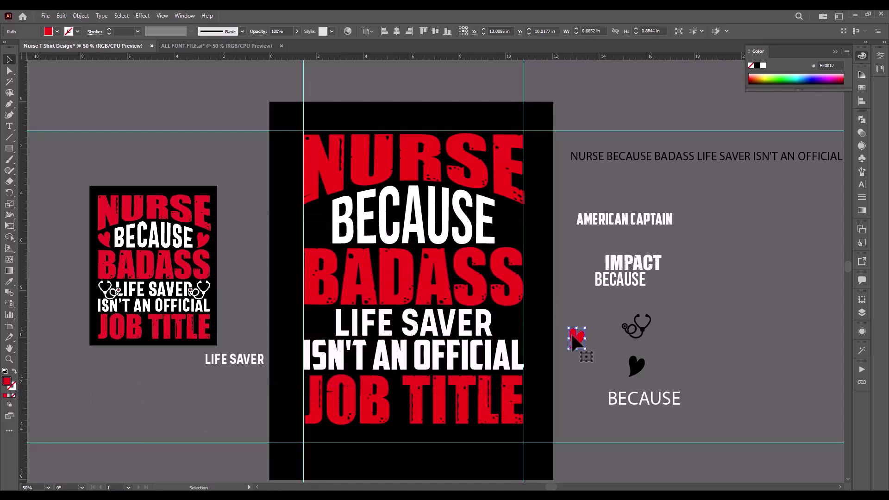
Step: Place the red heart just after BECAUSE, inside the right margin guide, and bring it to the front
left_click_drag(574, 335, 508, 230)
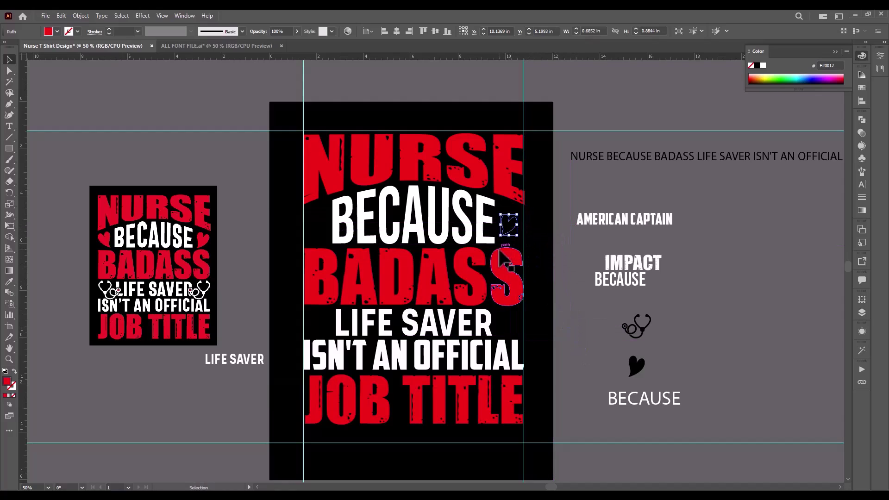
right_click(502, 226)
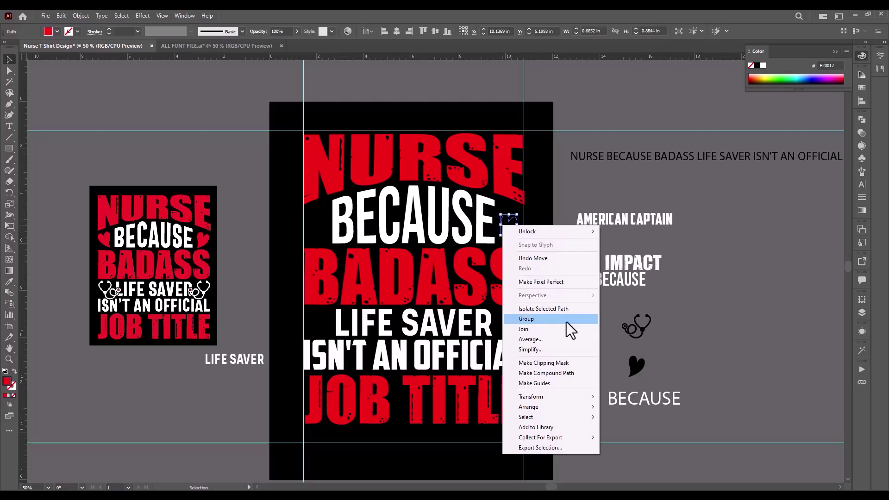
mouse_move(540, 407)
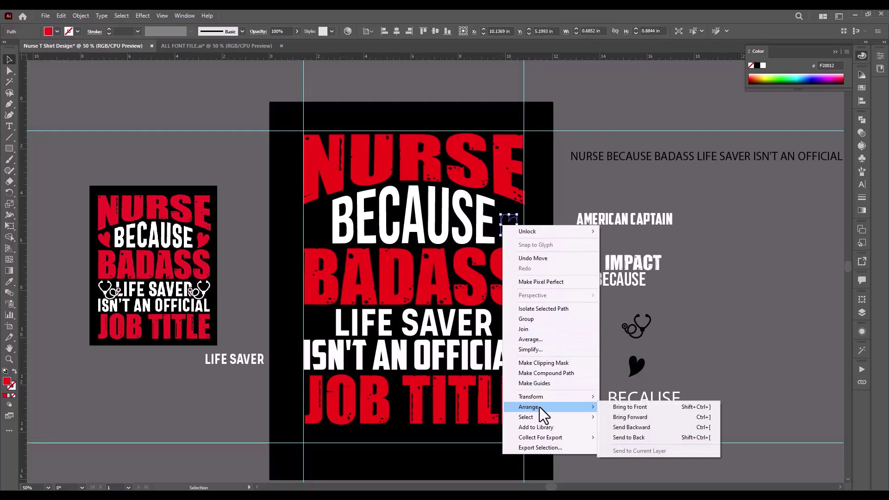
left_click(613, 406)
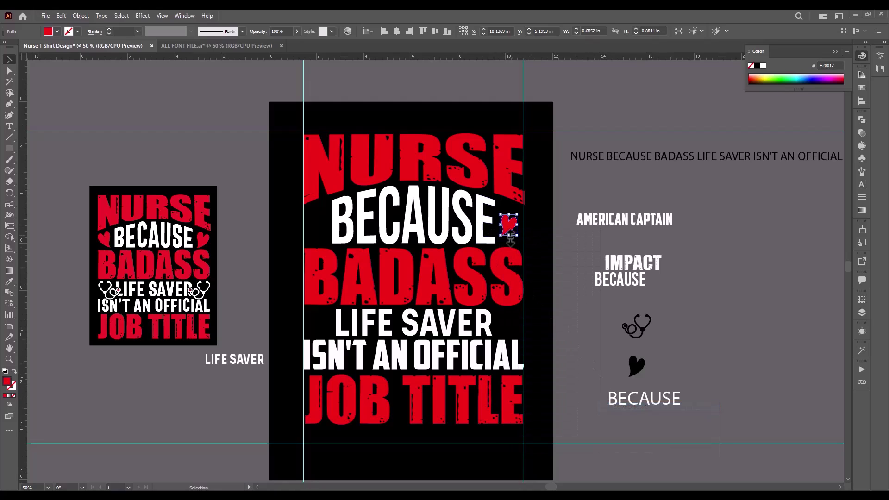
Step: Scale the red heart to about 0.97 in wide by 1.38 in high to fill the gap between BECAUSE and the right guide
left_click_drag(511, 241, 514, 221)
left_click(551, 277)
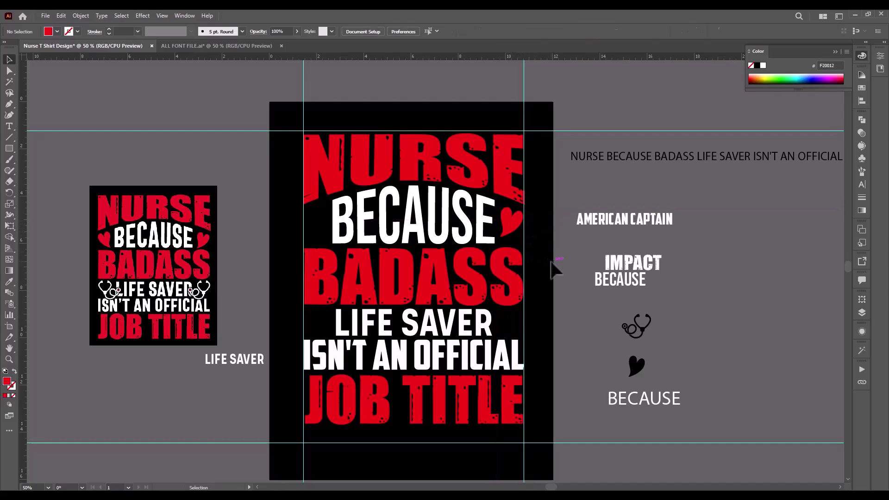
left_click(515, 231)
left_click_drag(514, 239, 514, 243)
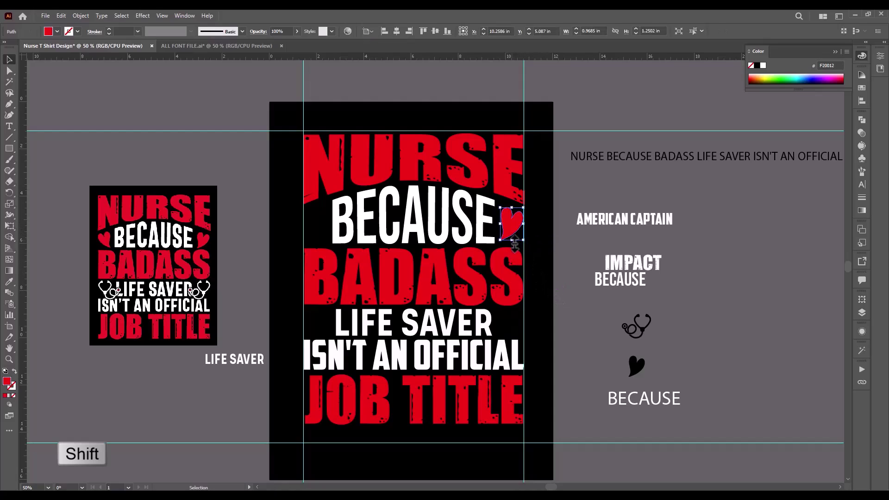
left_click(549, 282)
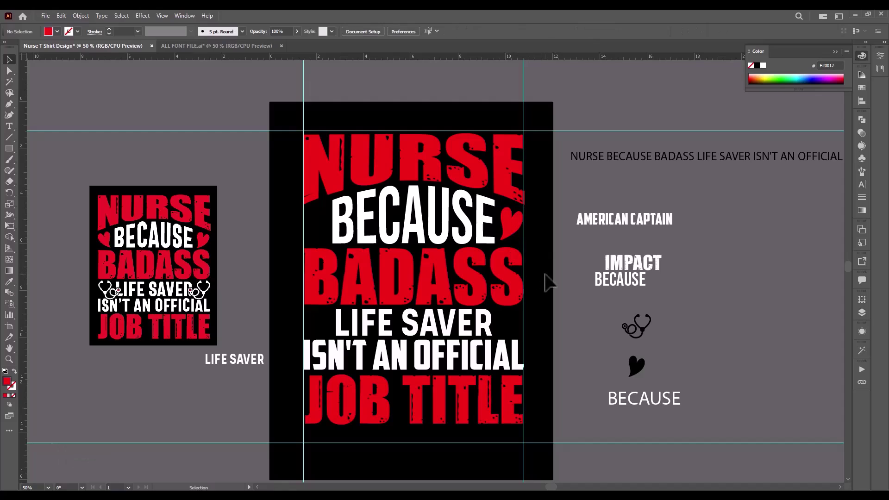
Step: Create a mirrored copy of the red heart with Reflect across the vertical axis
left_click(513, 227)
right_click(511, 223)
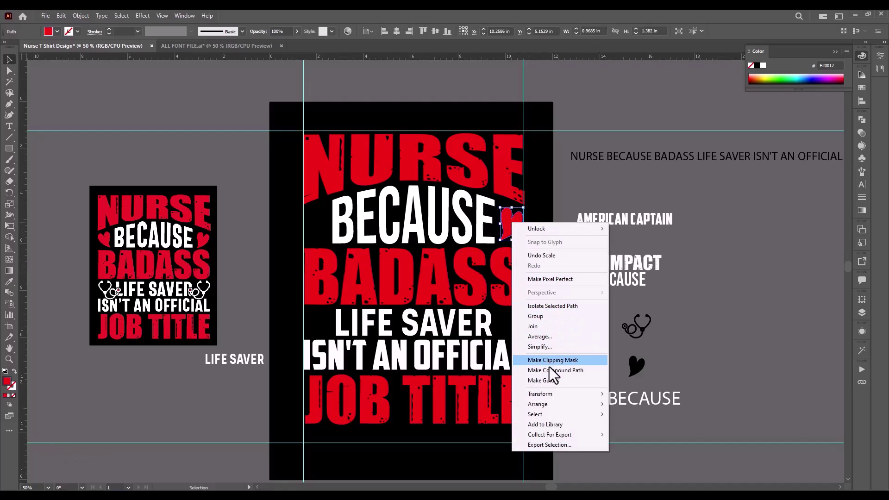
mouse_move(550, 391)
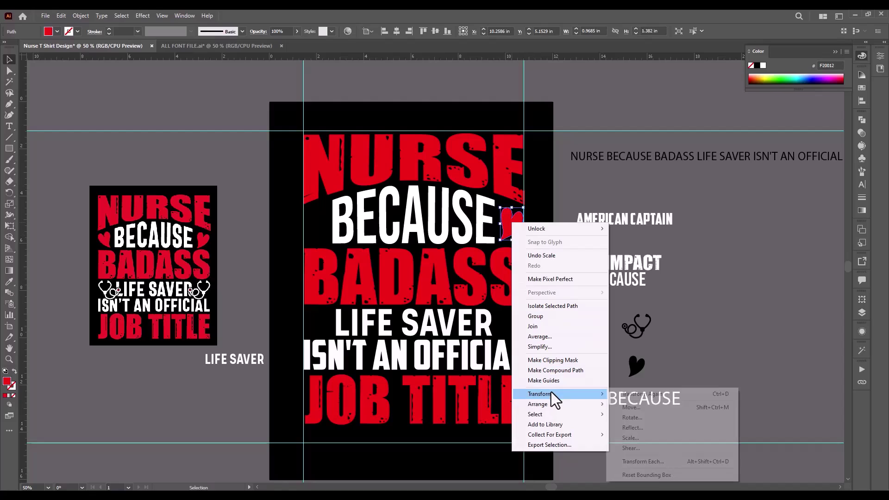
left_click(630, 427)
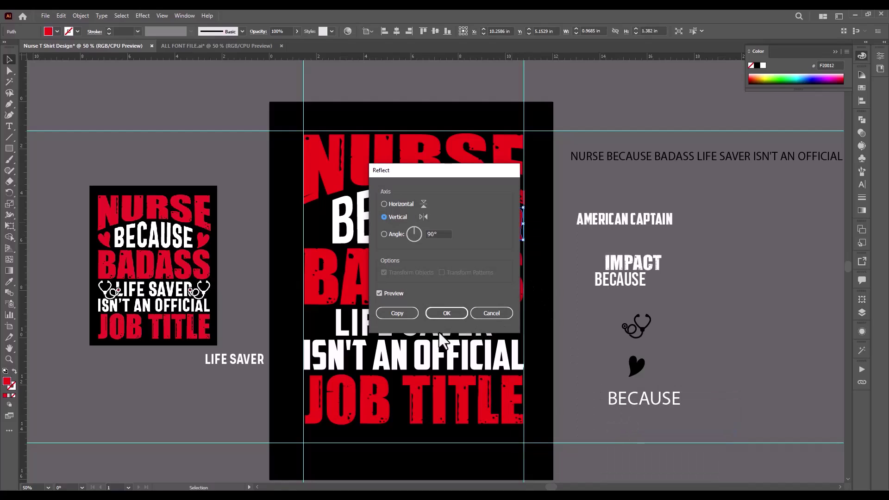
left_click(399, 315)
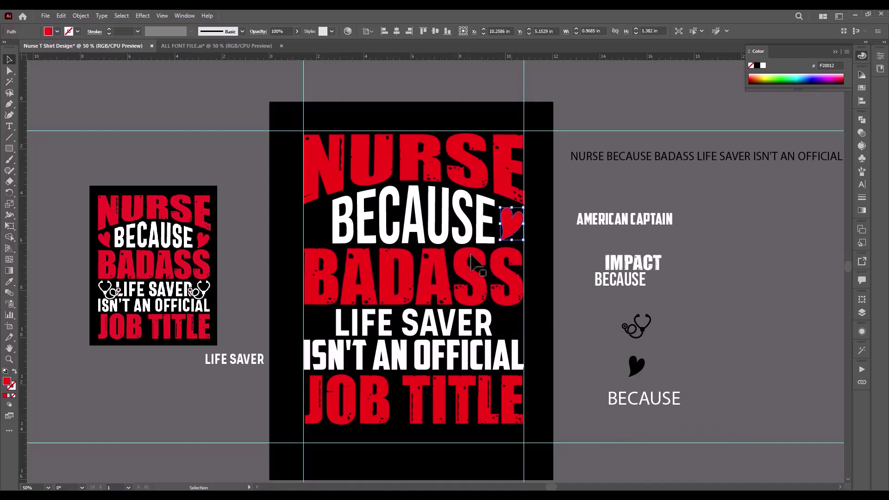
Step: Align the mirrored heart to the left edge of BADASS, using BADASS as the key object
left_click(481, 291, "shift")
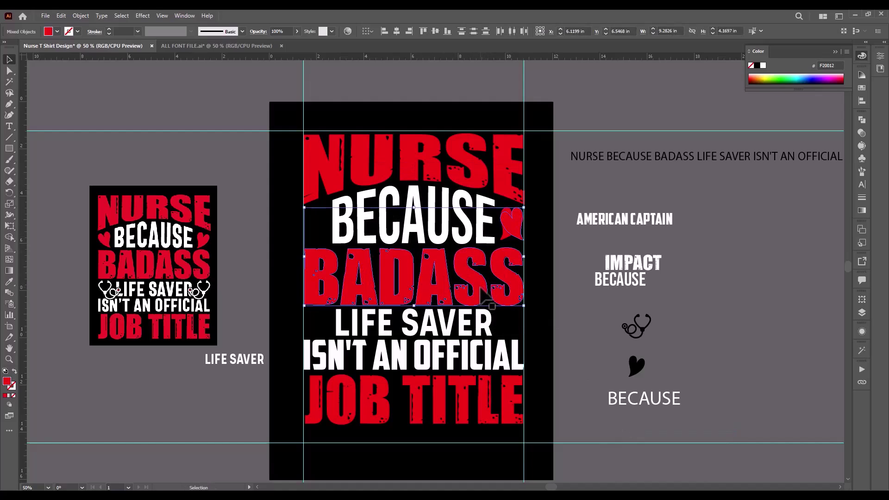
left_click(480, 292)
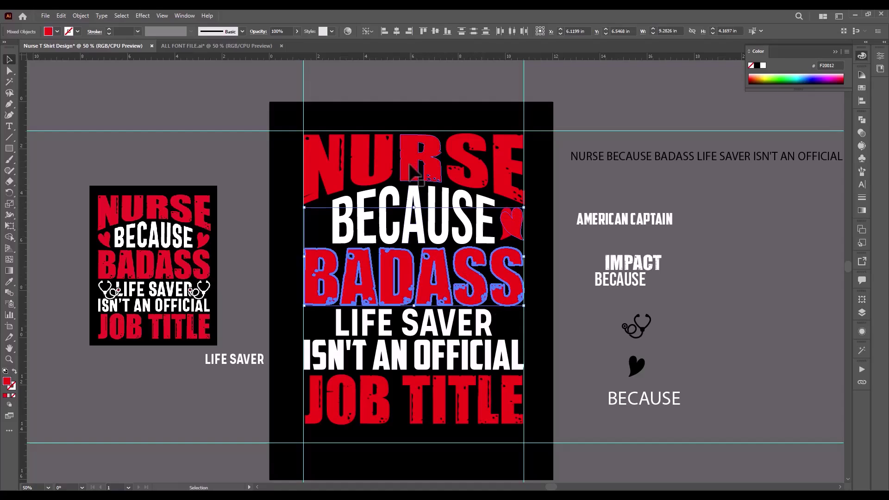
left_click(383, 37)
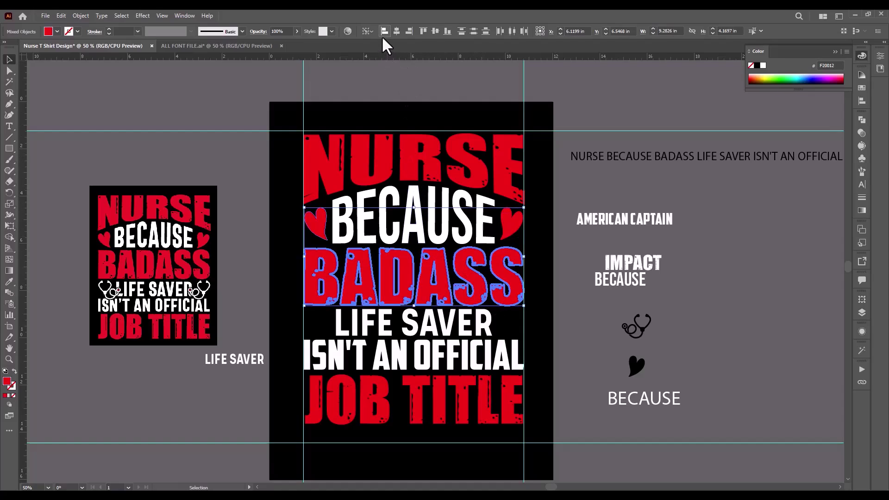
left_click(440, 111)
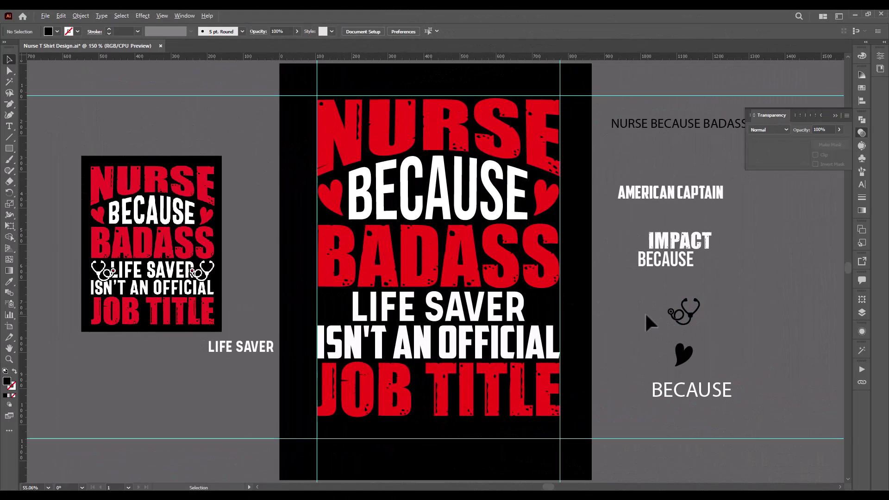
Step: Duplicate the black stethoscope closer to the artboard and ungroup the copy
scroll(644, 312, "up", 4)
scroll(659, 329, "up", 2)
scroll(518, 327, "right", 4)
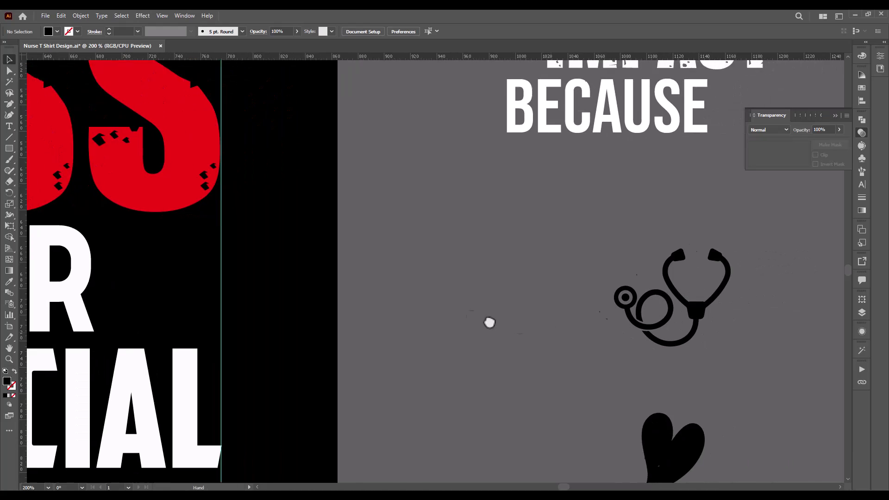
left_click(604, 283)
left_click_drag(607, 285, 368, 288)
scroll(367, 289, "up", 1)
right_click(385, 291)
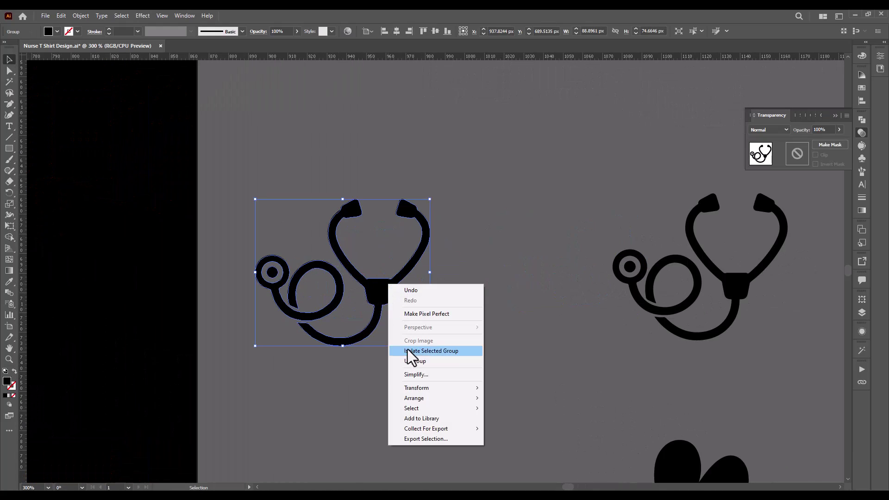
left_click(430, 367)
left_click(486, 367)
Step: Fill the small centre circle of the copied stethoscope's chest piece with red EA0000
left_click(272, 272)
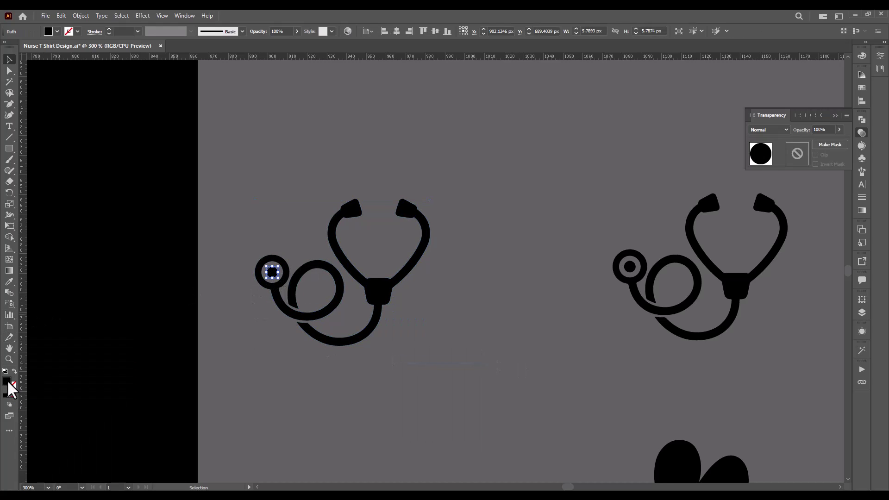
double_click(7, 381)
left_click_drag(331, 288, 399, 260)
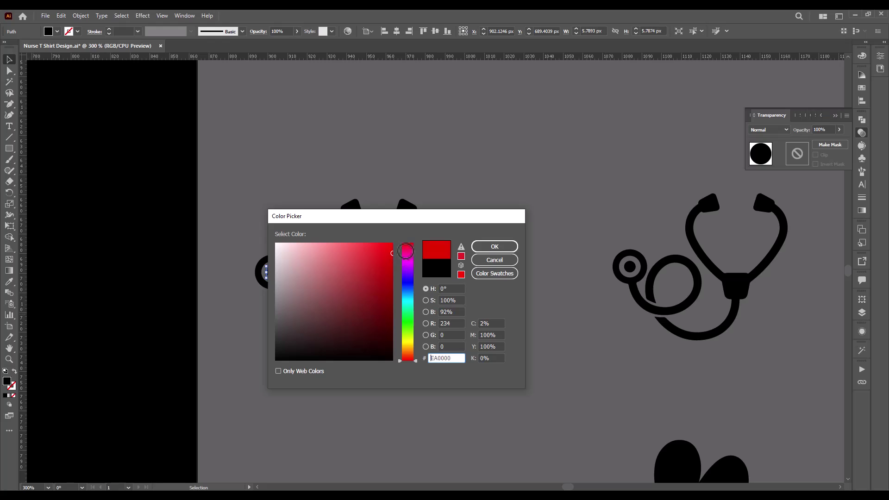
left_click(491, 247)
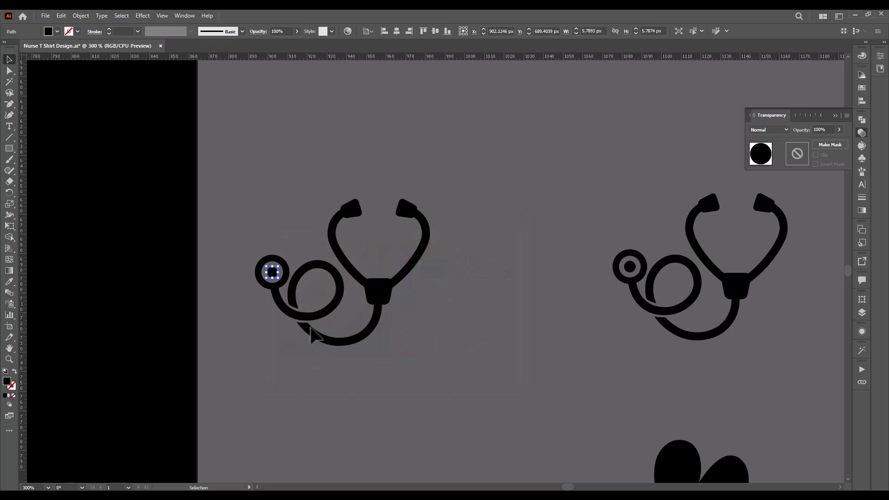
Step: Fill the remaining parts of the copied stethoscope with white FFFFFF
left_click(307, 294)
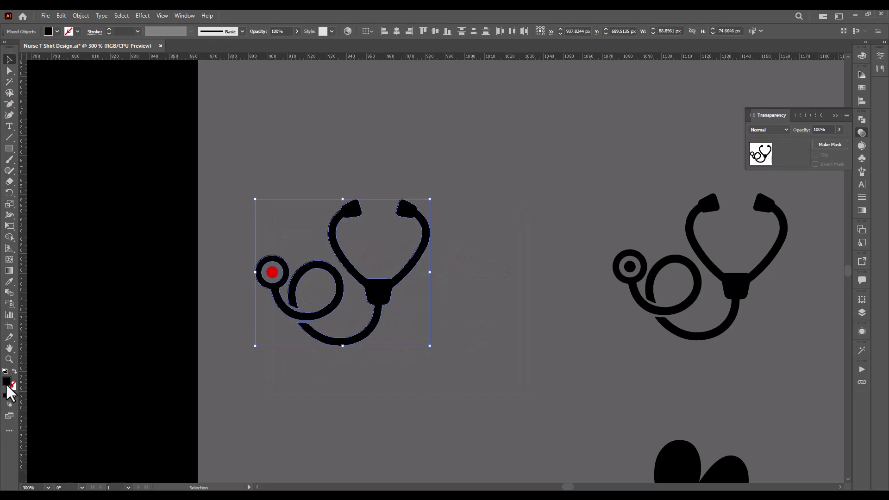
double_click(7, 381)
left_click_drag(324, 330, 277, 241)
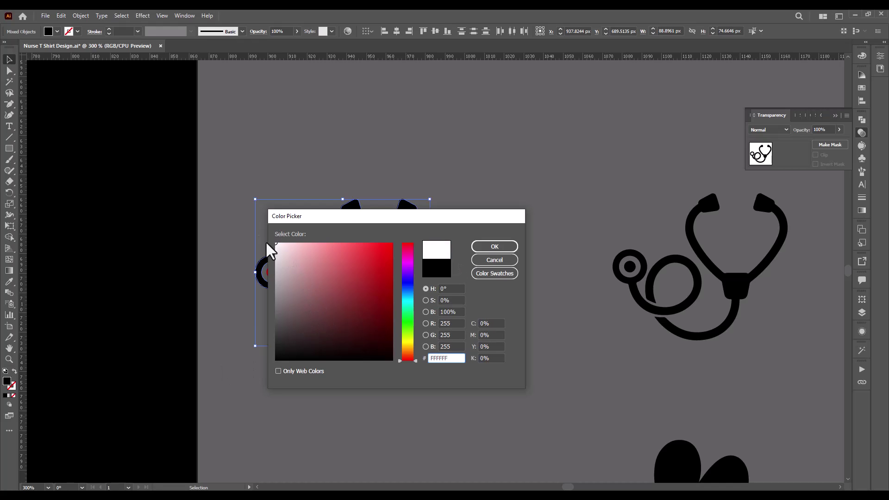
left_click(507, 248)
left_click(400, 314)
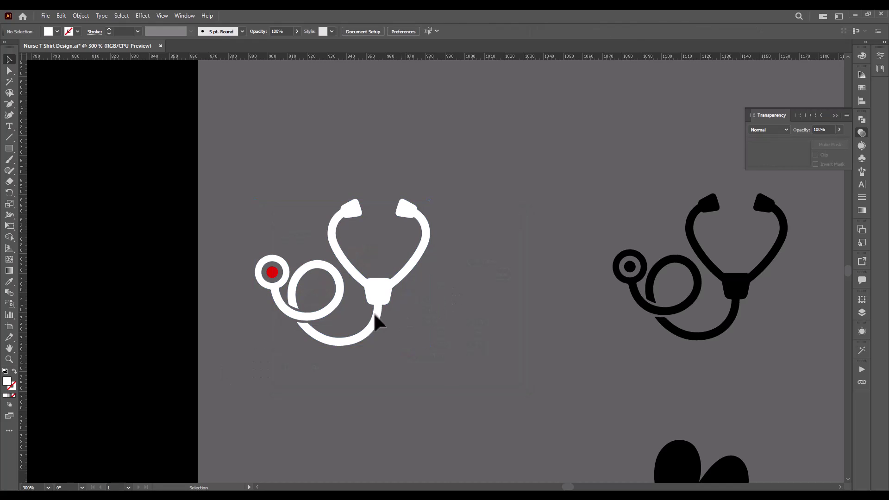
Step: Group all parts of the white and red stethoscope
left_click_drag(460, 366, 458, 363)
right_click(383, 271)
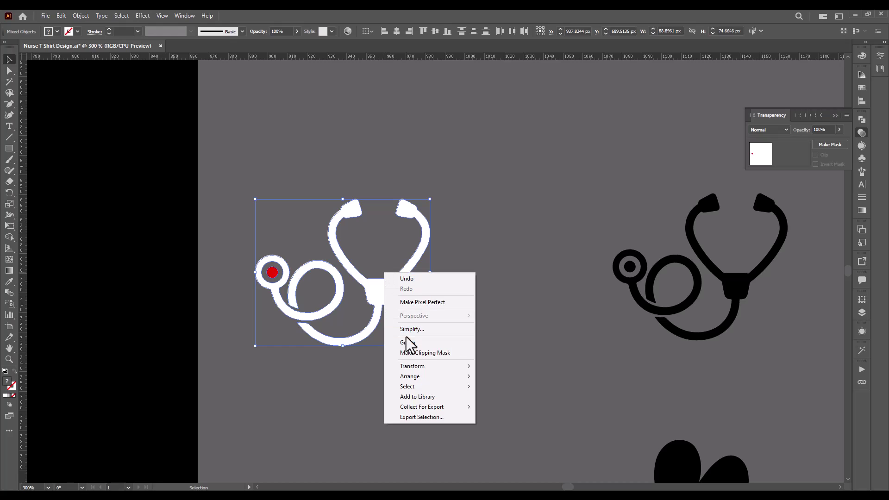
left_click(410, 345)
Step: Move the stethoscope group onto the artboard just after LIFE SAVER and bring it to the front
left_click_drag(229, 310, 234, 331)
right_click(294, 312)
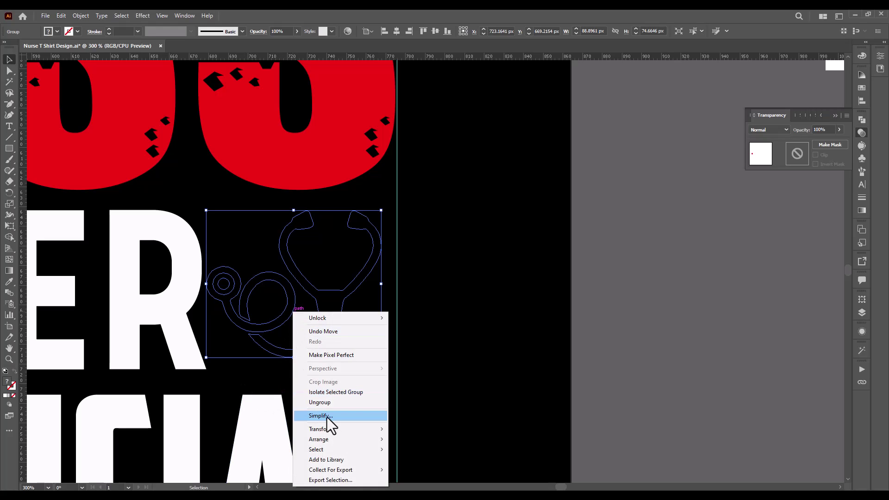
mouse_move(354, 438)
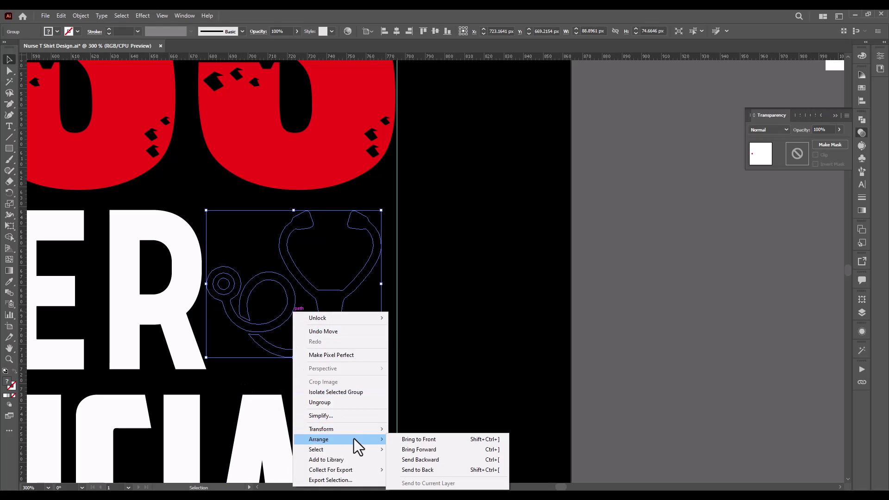
left_click(432, 439)
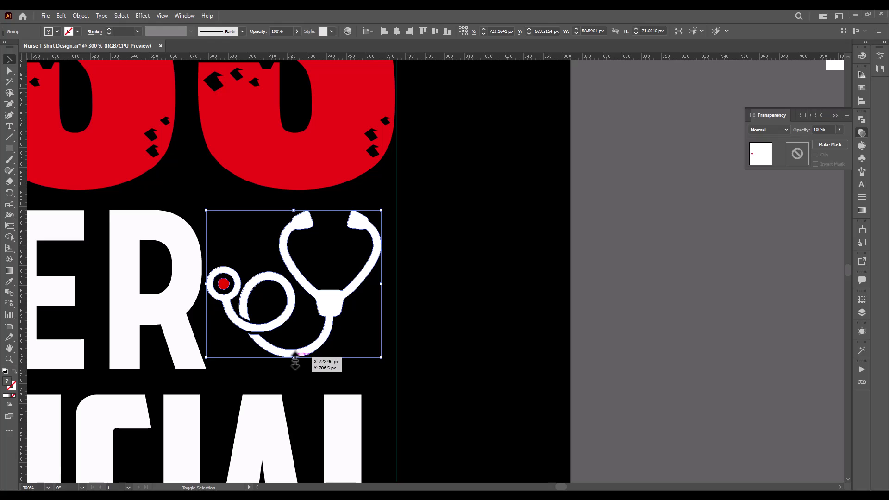
Step: Enlarge the stethoscope to about 117.7 by 98.9 px, reaching the right guide and overlapping the R of SAVER
left_click_drag(293, 356, 294, 375)
left_click_drag(340, 325, 320, 324)
mouse_move(384, 374)
left_mouse_down()
mouse_move(398, 394)
mouse_move(395, 385)
left_mouse_up()
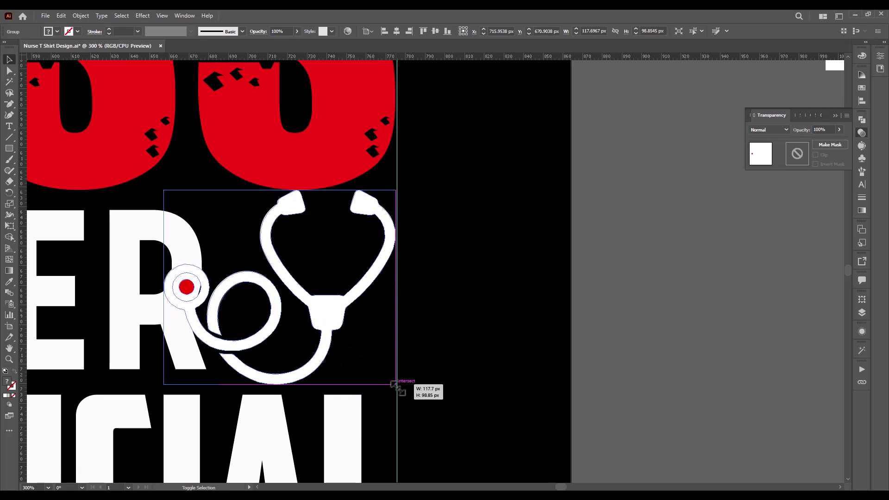
Step: Shift the stethoscope further over the R and stretch it to fill the space between BADASS, ISN'T AN OFFICIAL and the right guide
left_click_drag(329, 326, 319, 329)
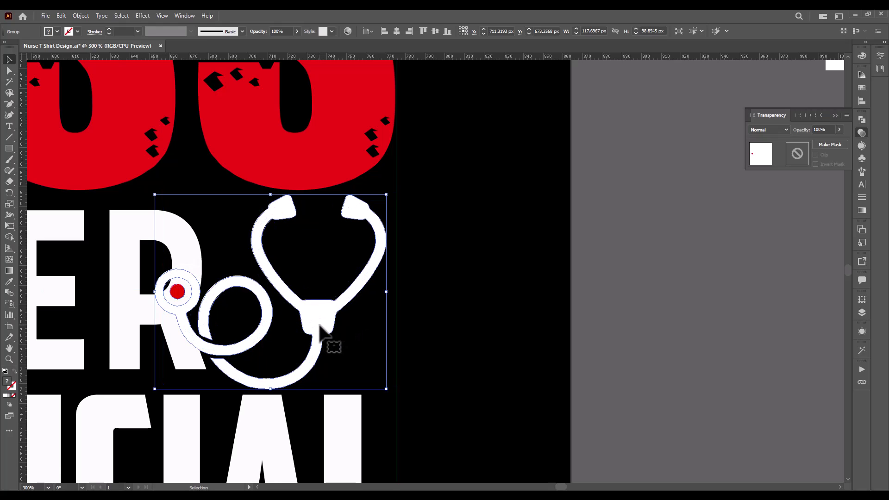
left_click_drag(383, 388, 395, 397)
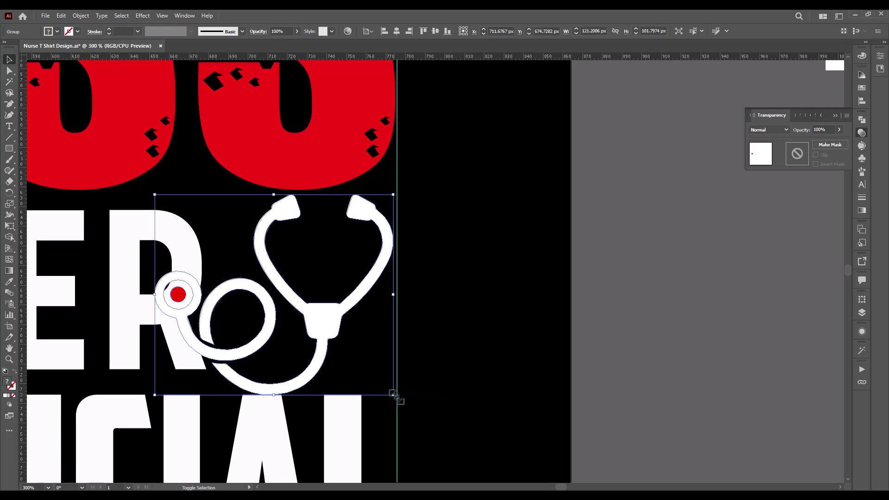
left_click_drag(334, 322, 329, 320)
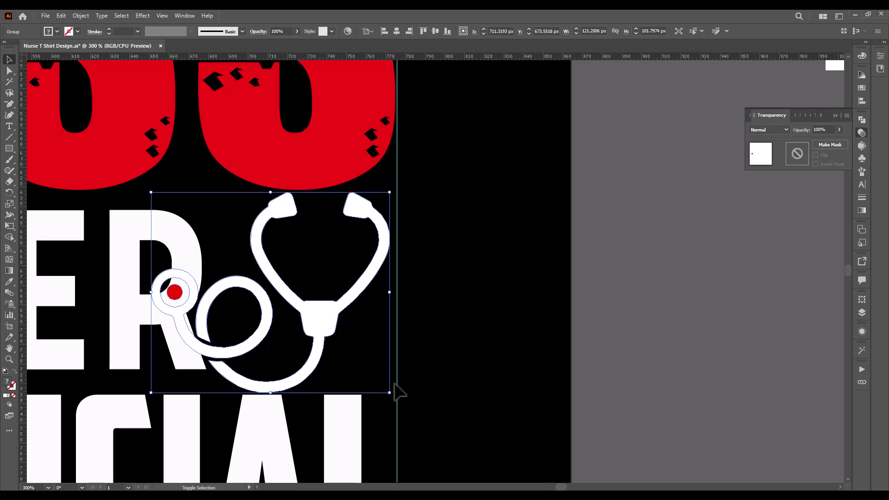
left_click_drag(393, 293, 397, 294)
left_click(475, 350)
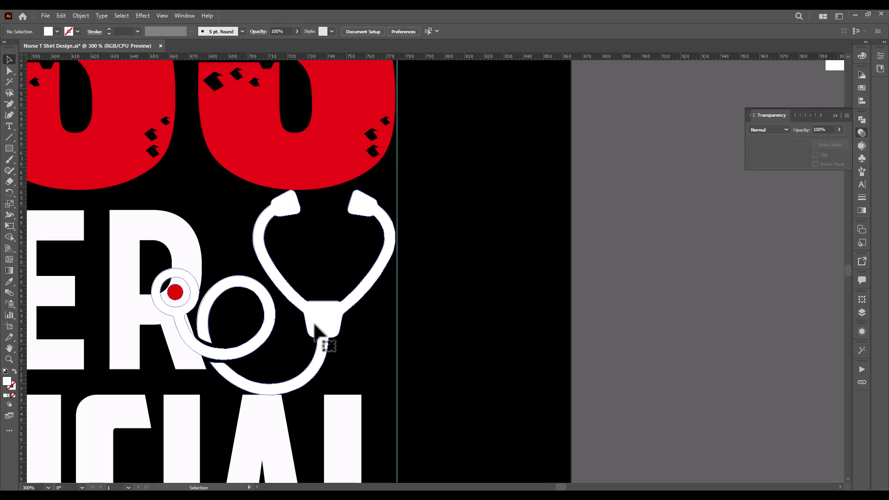
Step: Resize the stethoscope to about 125.4 by 100.5 px and fit it between BADASS, ISN'T AN OFFICIAL and the right guide
left_click(321, 338)
left_click_drag(274, 395, 273, 390)
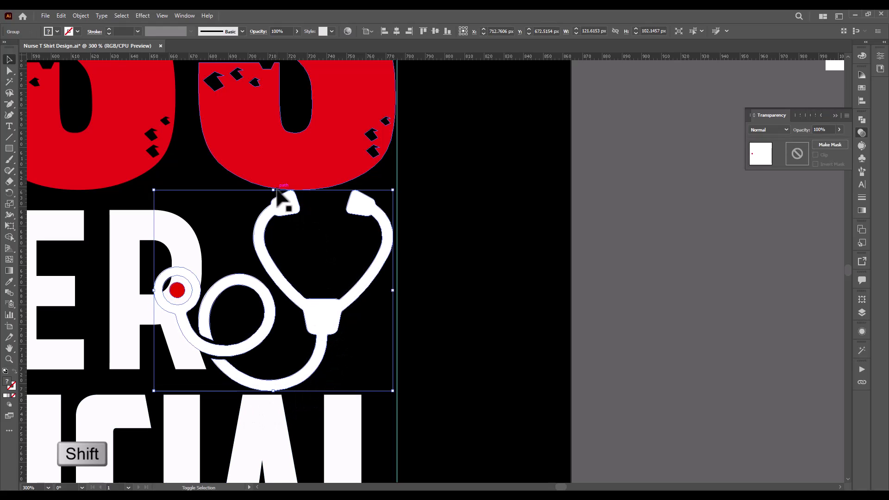
left_click_drag(273, 190, 273, 193)
left_click_drag(328, 319, 324, 317)
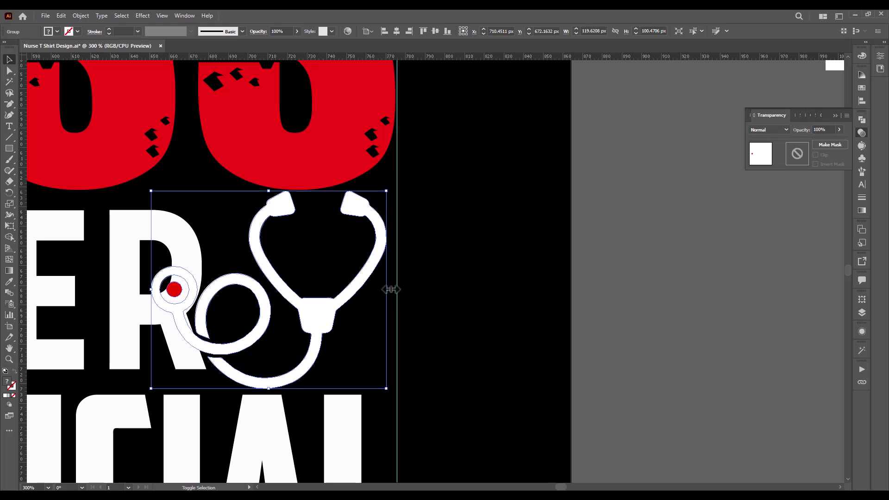
left_click_drag(390, 292, 398, 290)
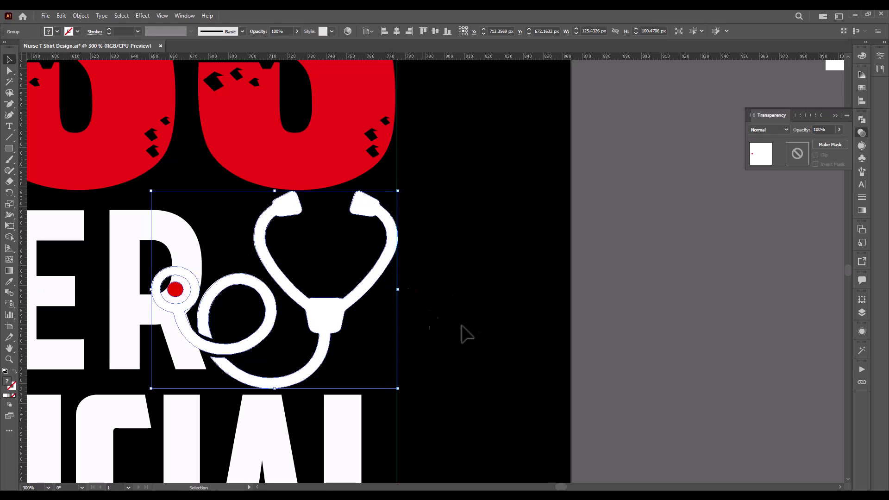
left_click(485, 338)
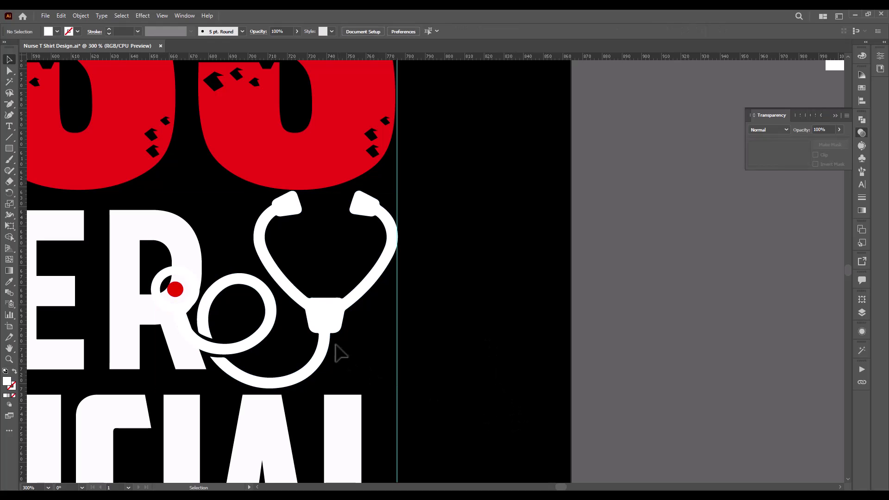
left_click_drag(337, 341, 330, 328)
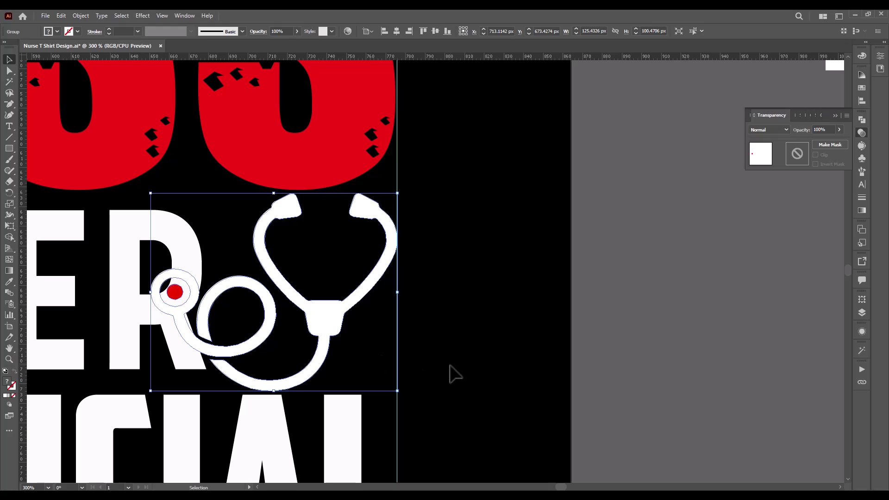
Step: Copy the stethoscope, paste the duplicate in back and unite its shapes
left_click(62, 15)
left_click(74, 62)
left_click(64, 16)
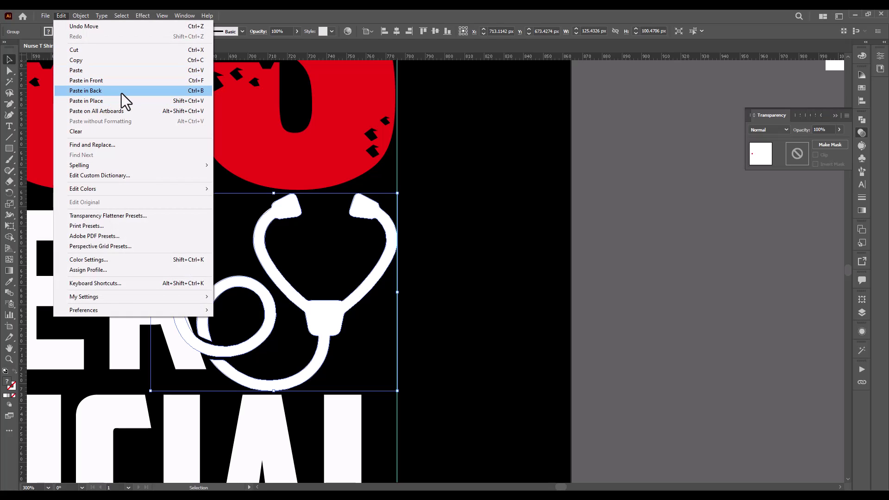
left_click(121, 93)
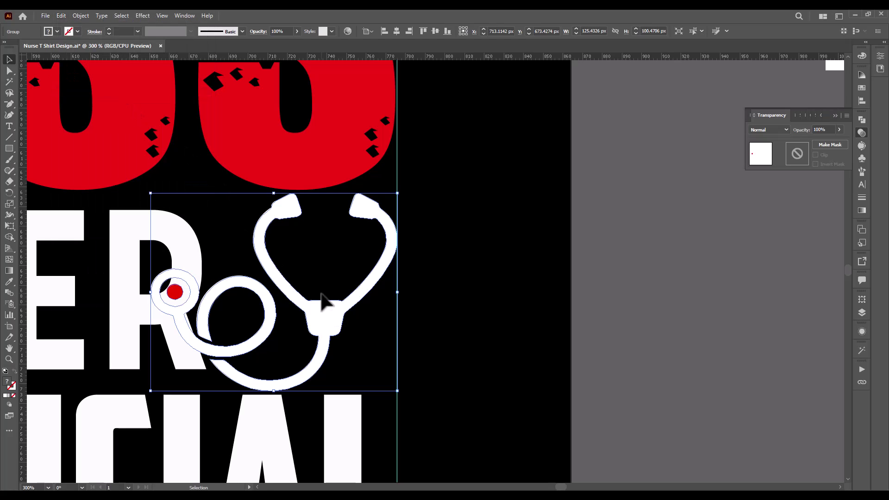
left_click(856, 118)
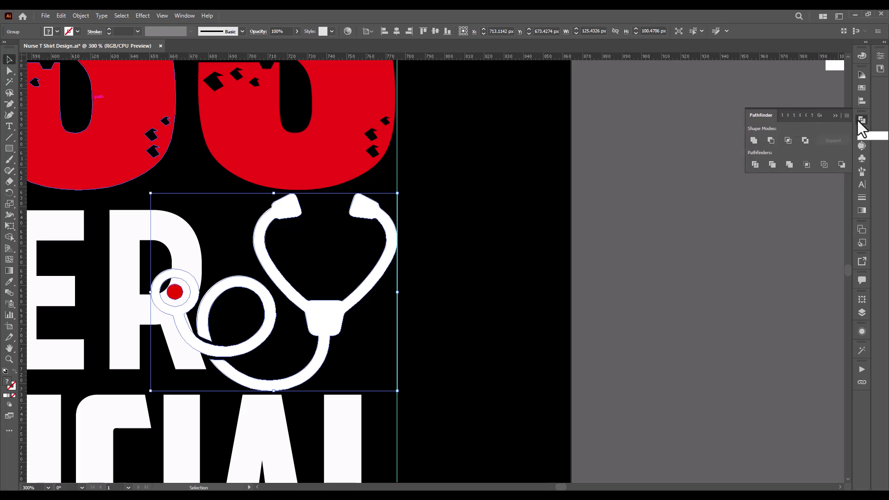
left_click(857, 119)
left_click(858, 119)
left_click(757, 136)
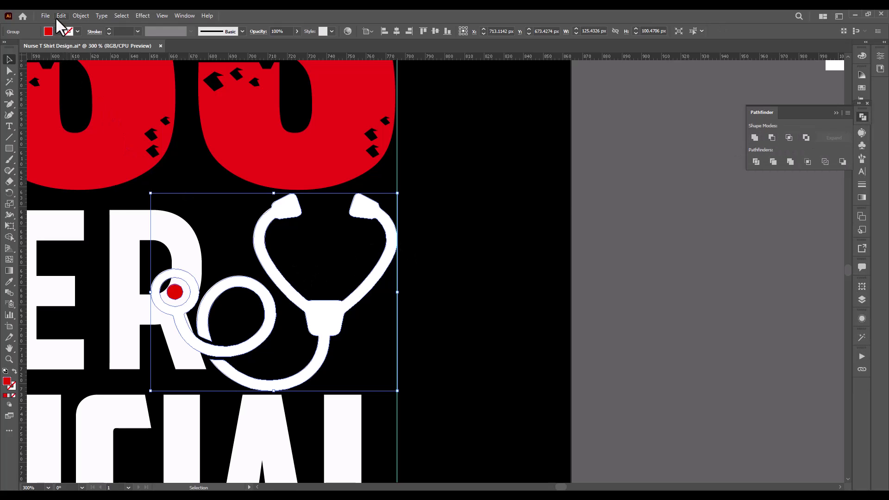
Step: Offset the path of the united stethoscope copy by 2 px with miter joins
left_click(76, 17)
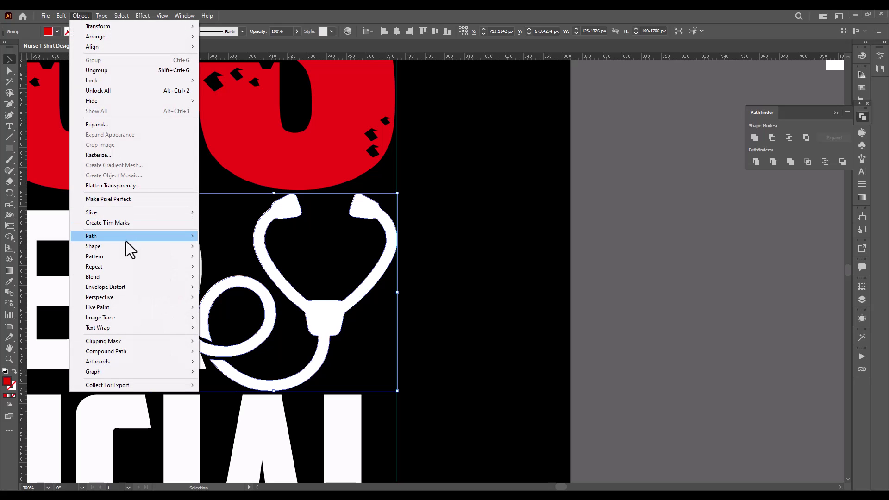
mouse_move(126, 237)
left_click(257, 273)
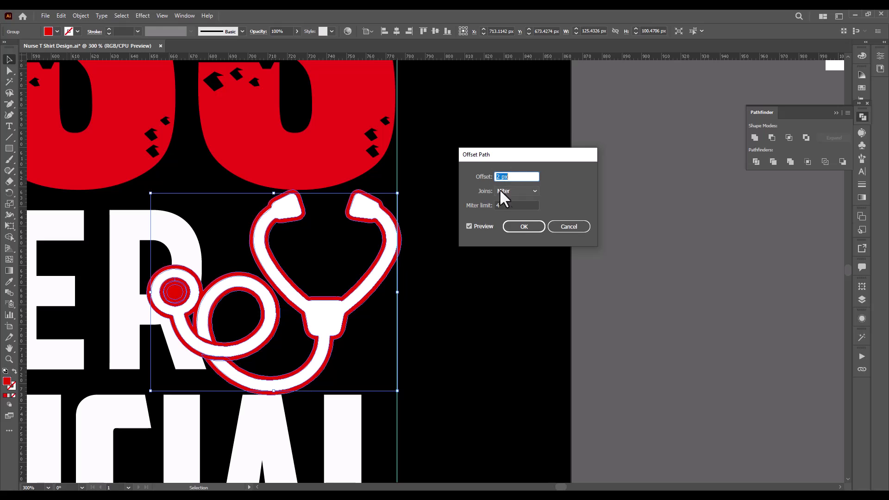
left_click(525, 227)
Step: Recolour the offset stethoscope copy black by sampling the background and cut it to the clipboard
left_click(10, 281)
left_click(207, 210)
left_click(9, 60)
key("ctrl+x")
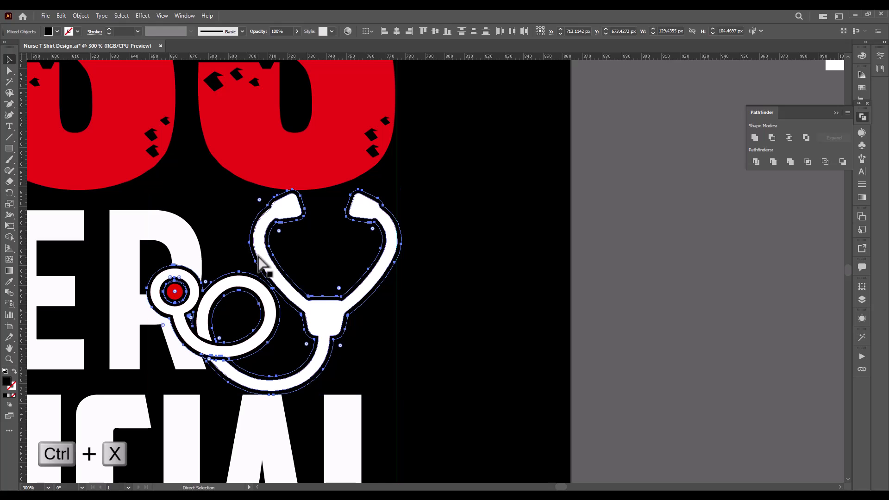
Step: Make an opacity mask for the R of SAVER with clipping turned off and activate the mask for editing
left_click(125, 301)
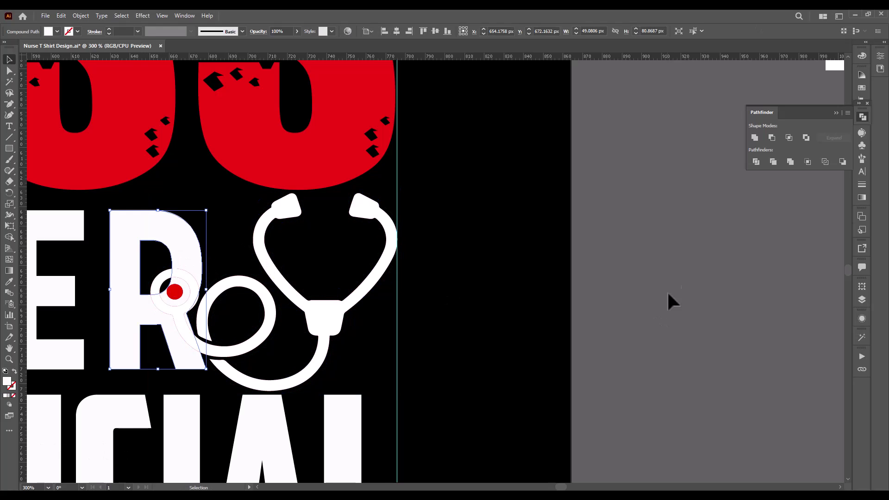
left_click(861, 114)
left_click(862, 115)
left_click(232, 254)
left_click(189, 247)
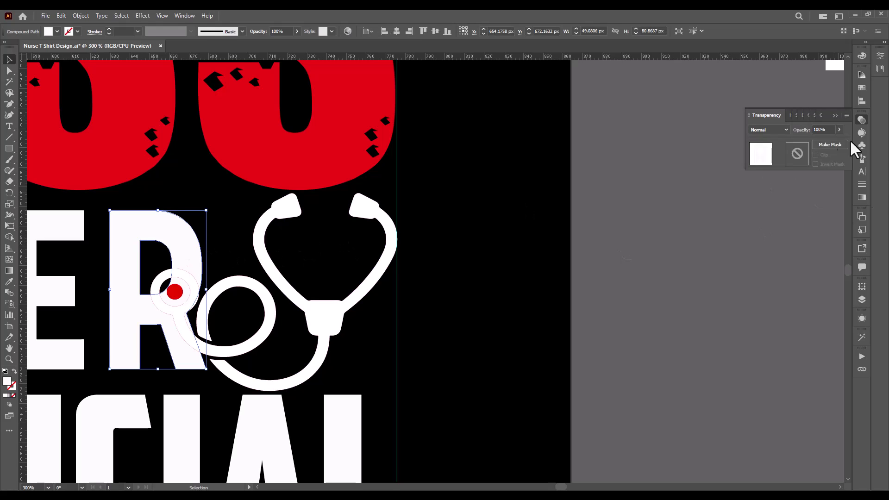
left_click(825, 146)
left_click(816, 154)
left_click(799, 157)
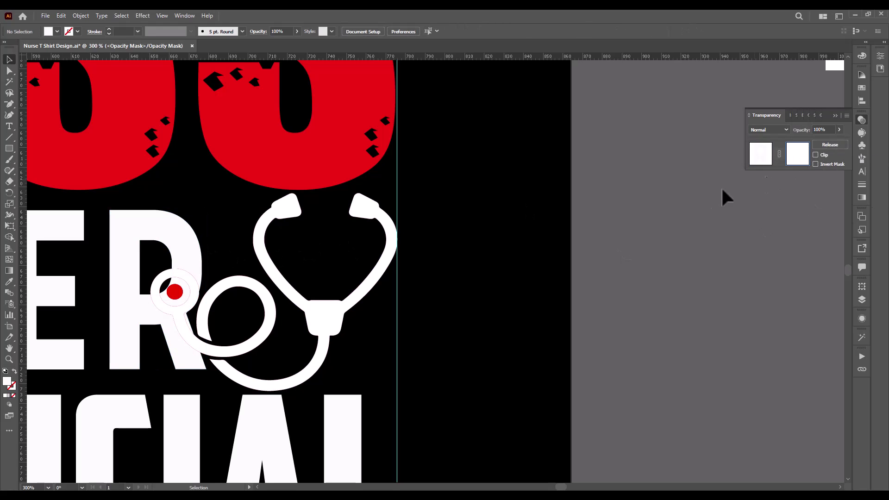
Step: Paste the black stethoscope outline in front inside the R's opacity mask and return to editing the artwork
key("ctrl+f")
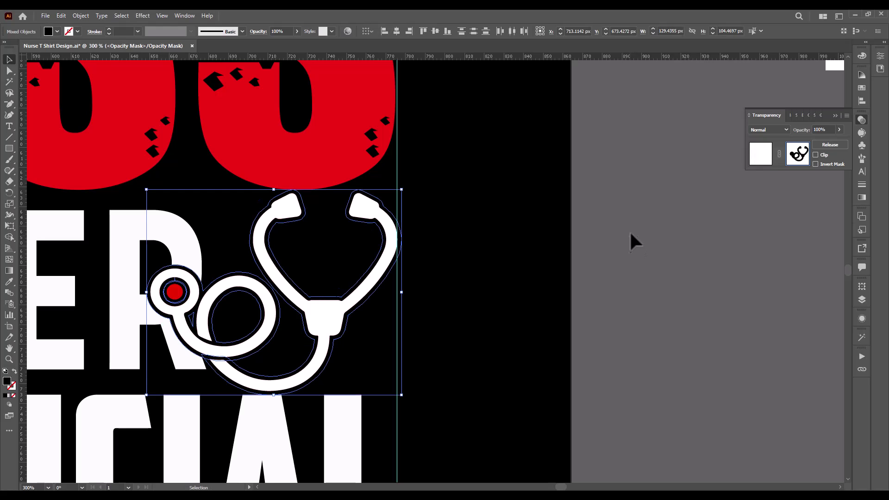
left_click(761, 154)
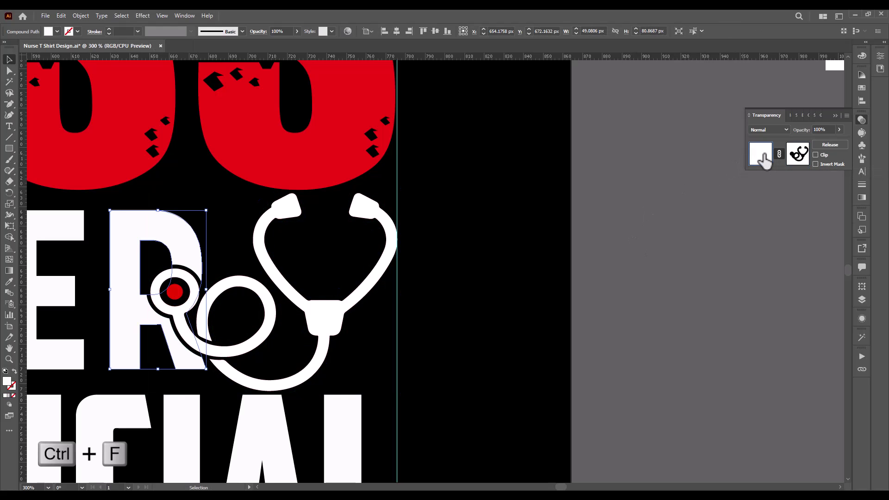
left_click(440, 281)
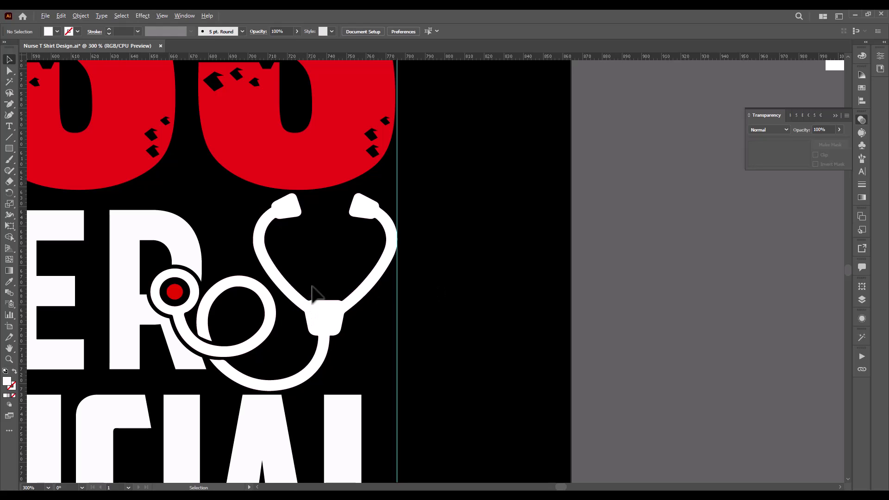
Step: Reflect a copy of the stethoscope across the vertical axis and align it to the left edge of ISN'T AN OFFICIAL
scroll(313, 292, "down", 2)
left_click_drag(212, 264, 650, 297)
left_click(752, 326)
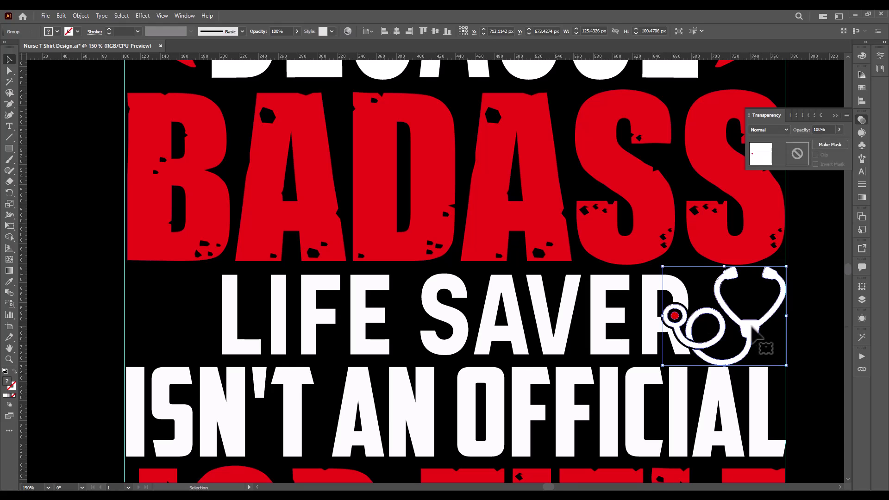
right_click(752, 326)
mouse_move(787, 269)
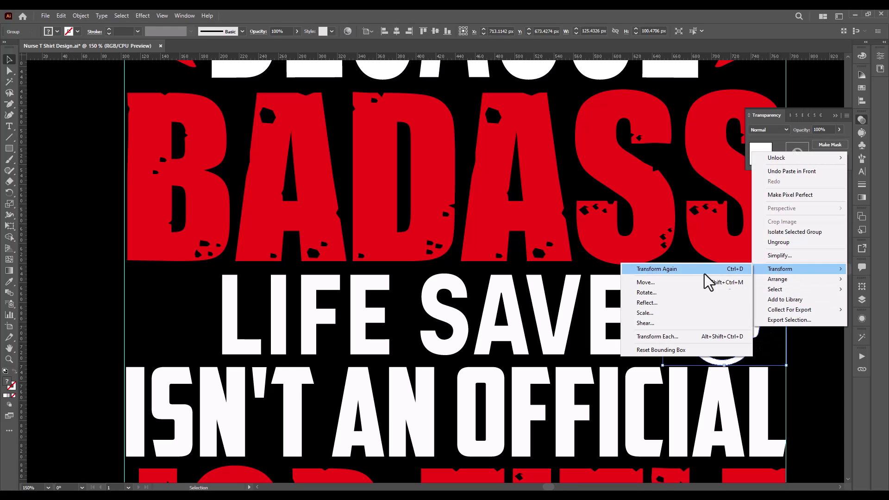
left_click(677, 302)
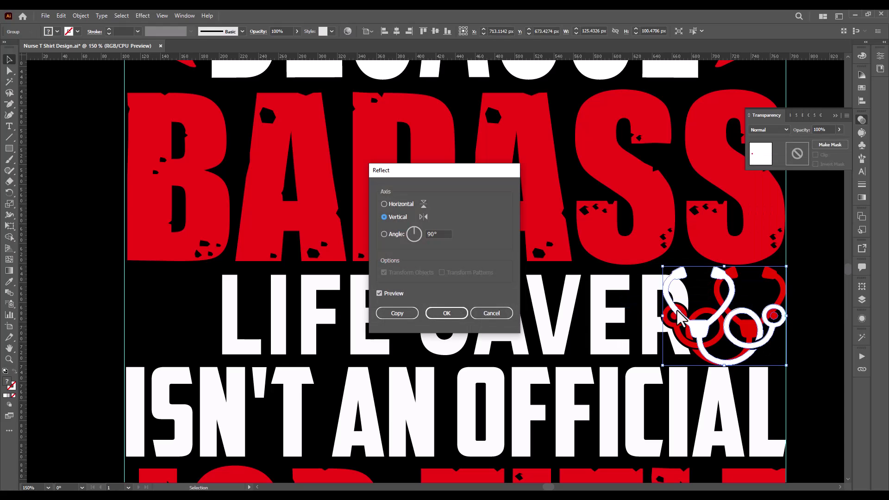
left_click(406, 316)
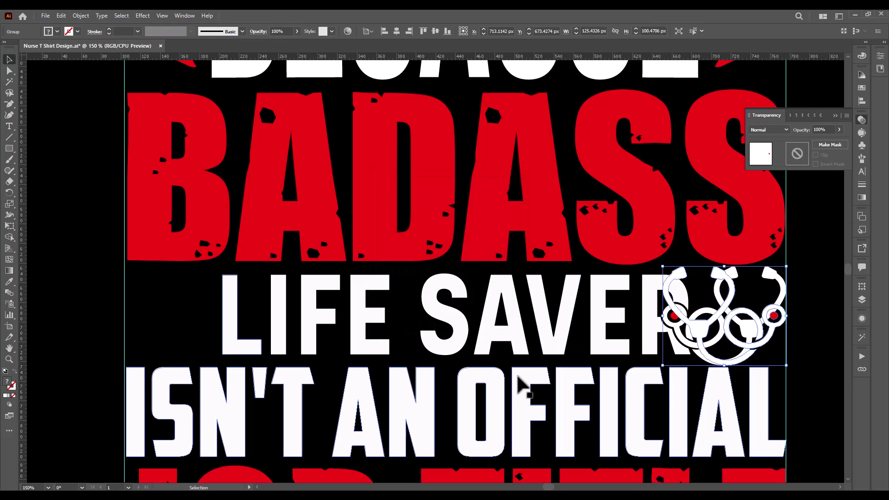
left_click(520, 384, "shift")
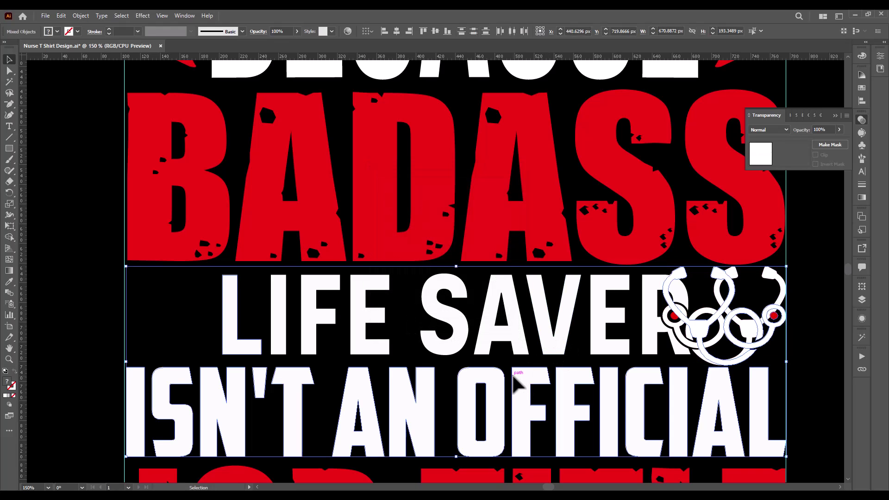
left_click(385, 31)
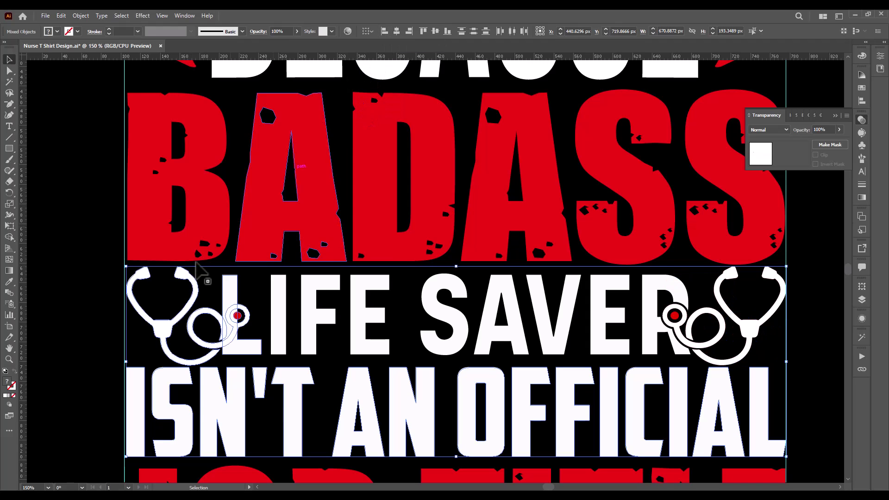
Step: Enlarge the mirrored stethoscope beside LIFE to about 127.1 by 101.9 px so it reaches the left guide
left_click_drag(143, 315, 215, 338)
left_click(198, 345)
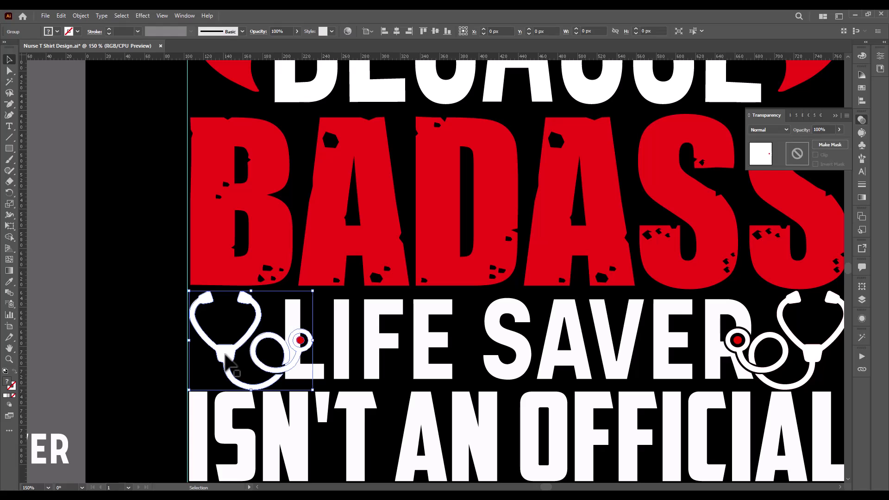
scroll(185, 349, "up", 1)
scroll(203, 346, "down", 2)
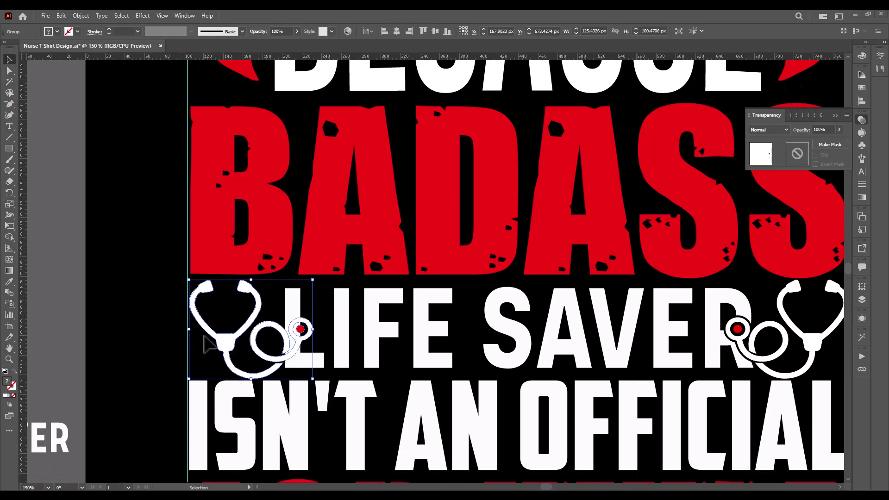
scroll(206, 345, "up", 2)
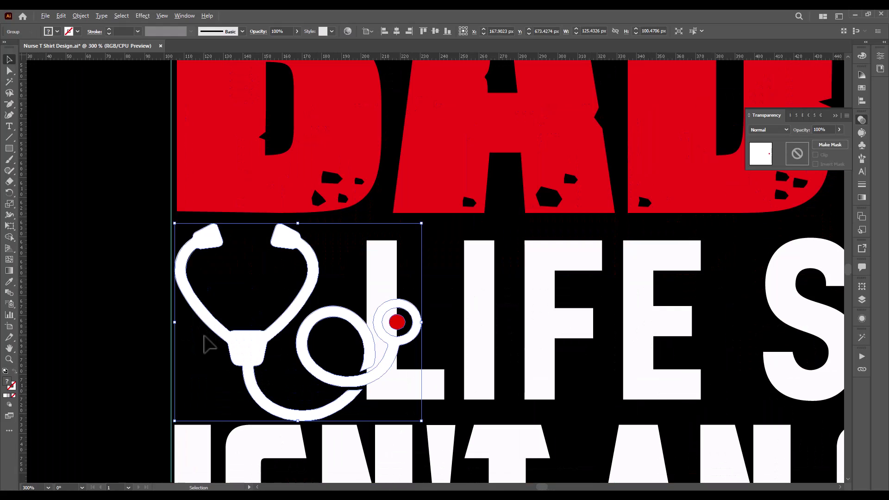
scroll(275, 332, "down", 2)
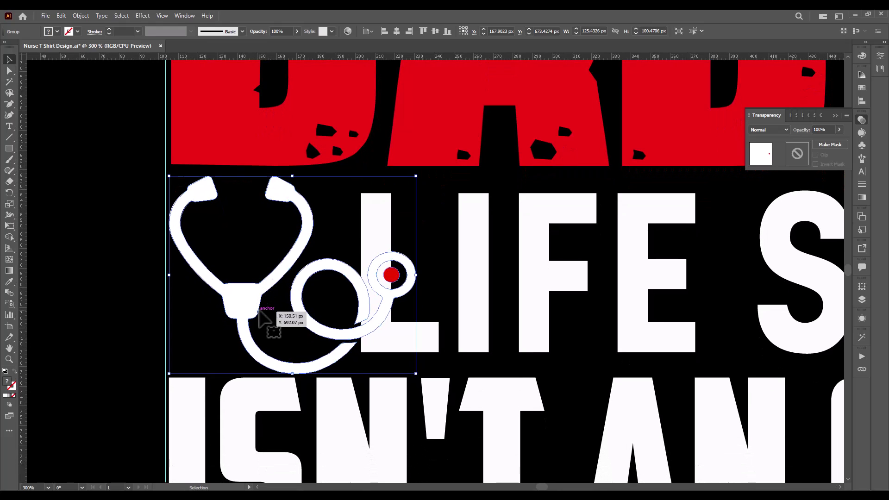
left_click_drag(169, 276, 166, 276)
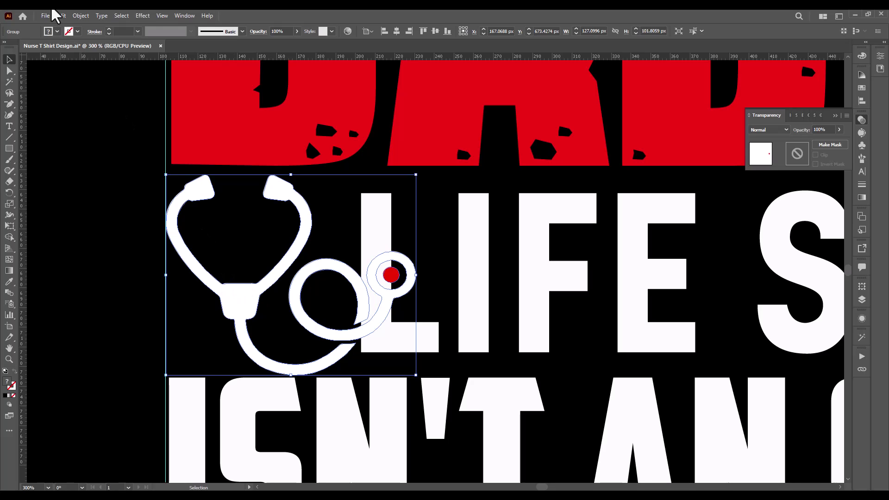
Step: Try to paste a copy of the mirrored stethoscope directly behind it
left_click(62, 17)
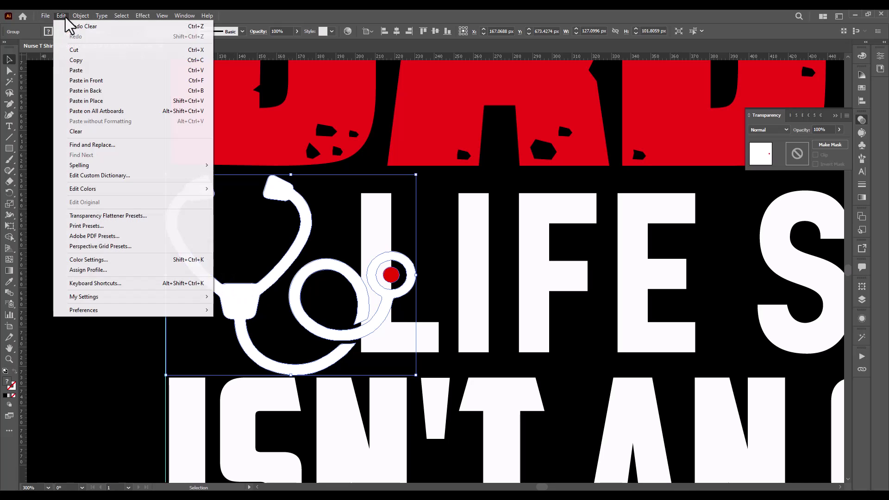
key("Escape")
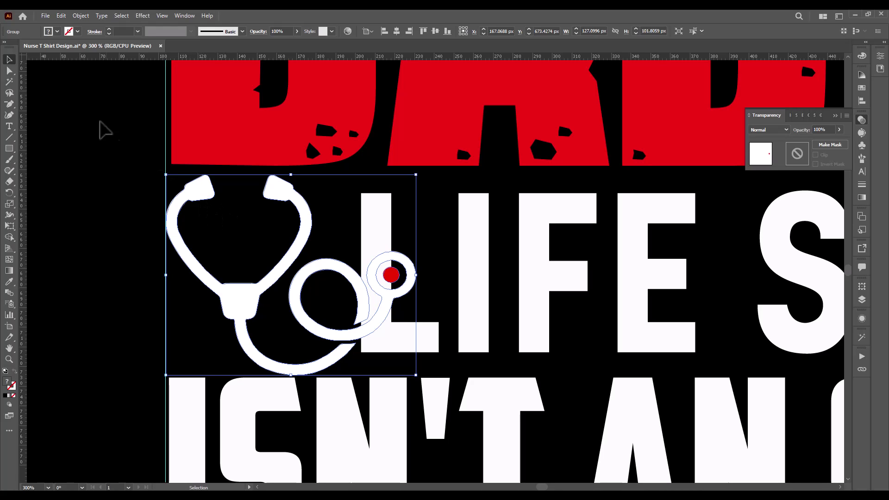
left_click(67, 18)
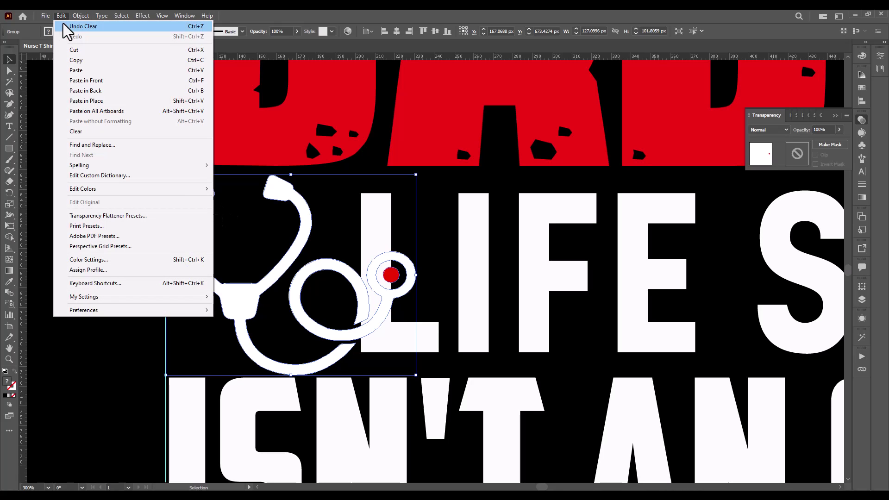
left_click(101, 92)
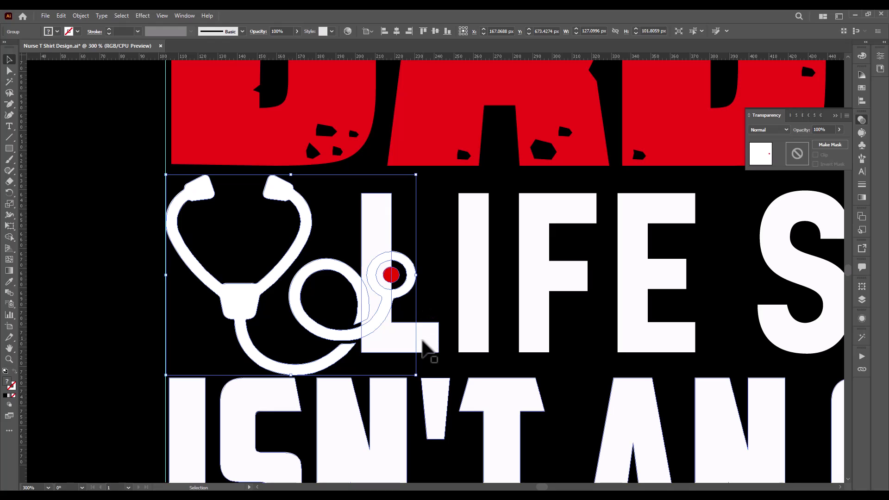
Step: Enlarge the mirrored stethoscope over the L of LIFE to about 132.1 by 107.2 px, keeping it on the left guide
left_click(287, 370, "shift")
left_click_drag(293, 376, 293, 384)
left_click_drag(257, 296, 255, 296)
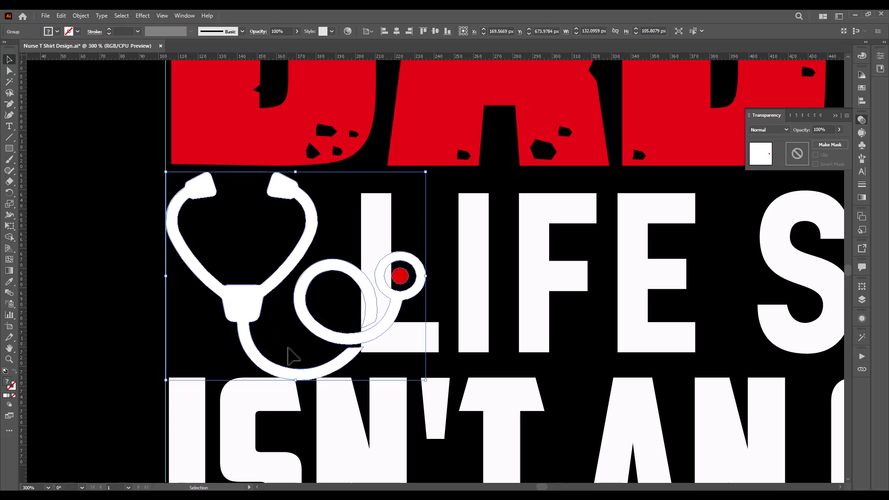
left_click_drag(293, 379, 295, 385)
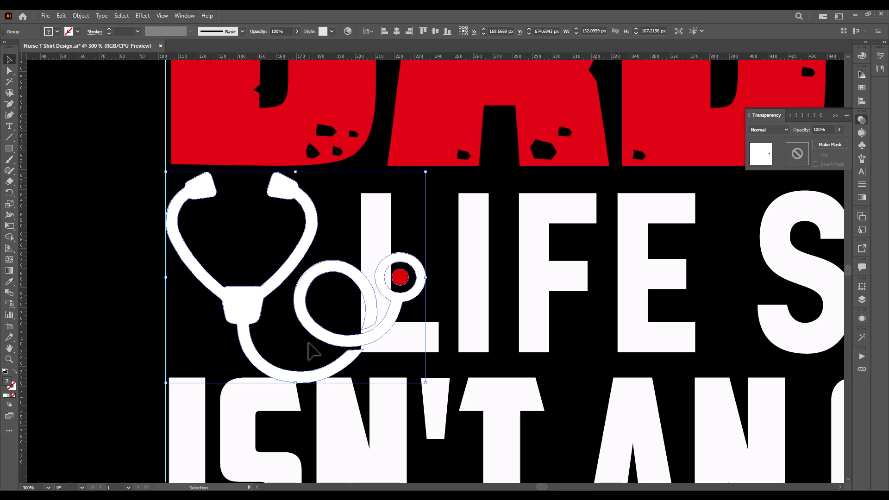
Step: Paste a copy of the enlarged mirrored stethoscope directly behind it and unite the copy's shapes into one silhouette
left_click(61, 17)
left_click(78, 60)
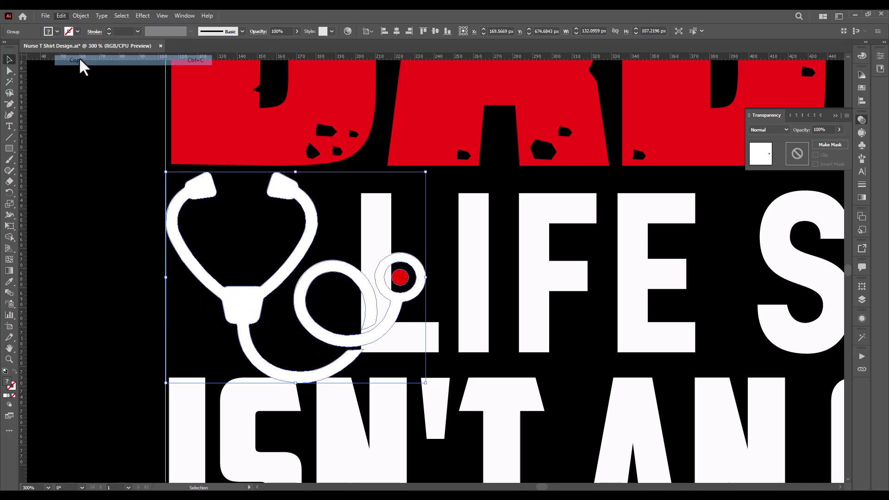
left_click(61, 16)
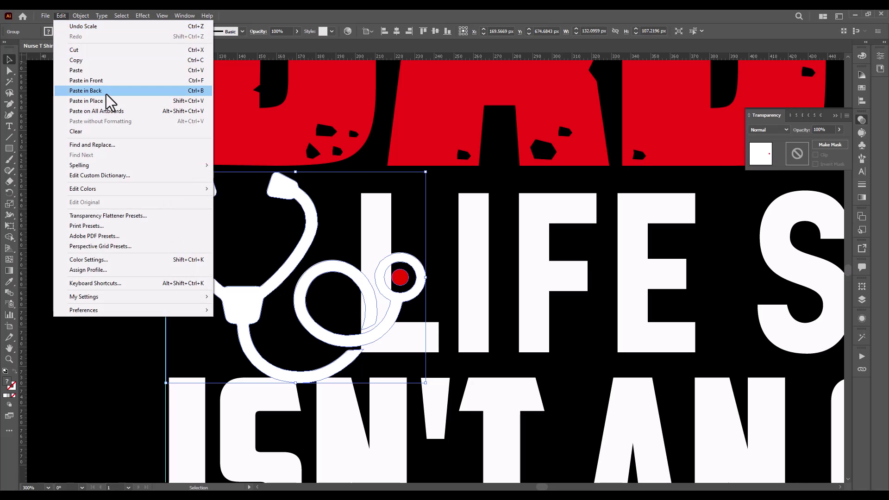
left_click(105, 89)
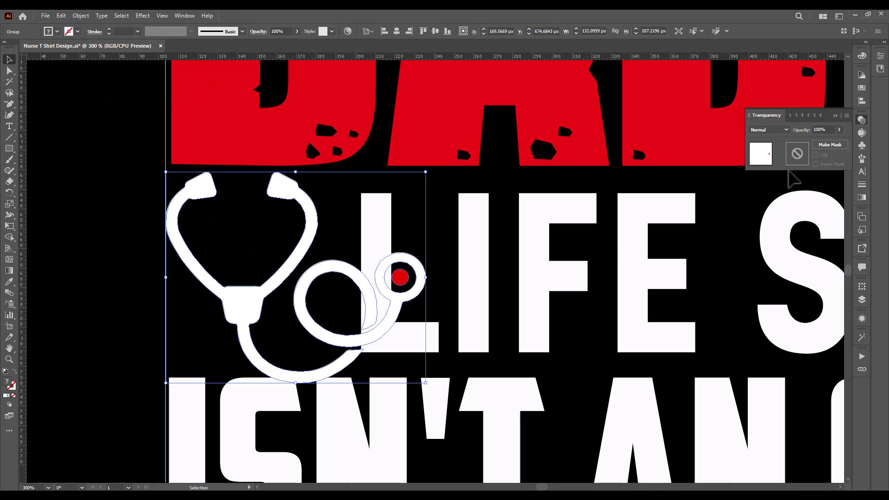
left_click(862, 120)
left_click(729, 154)
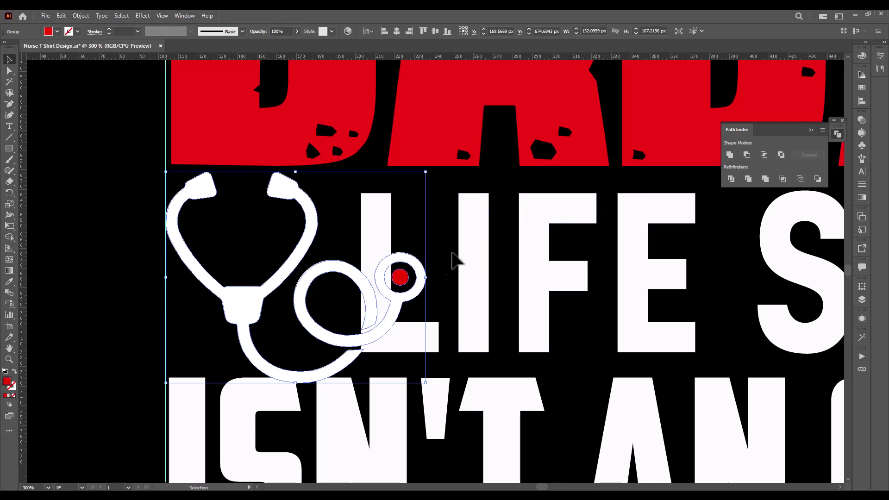
Step: Offset the path of the united stethoscope copy by 2 px with miter joins and fill the outline with black, 000000
left_click(81, 16)
mouse_move(90, 236)
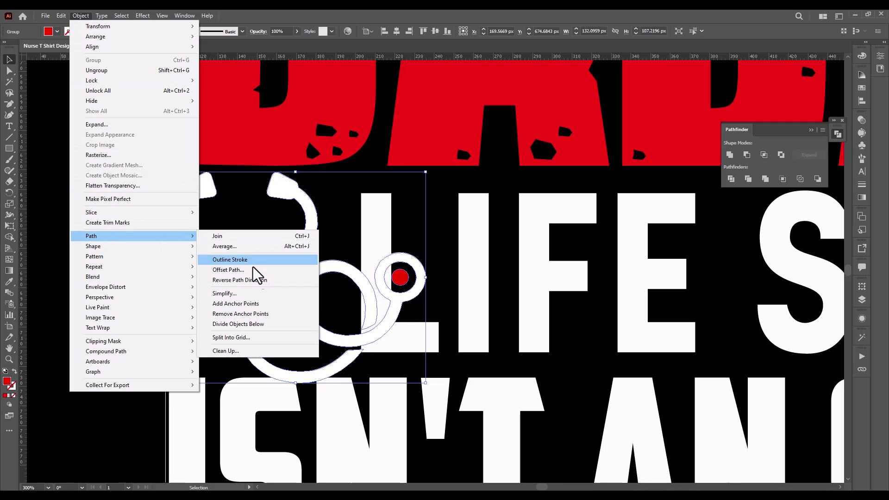
left_click(258, 271)
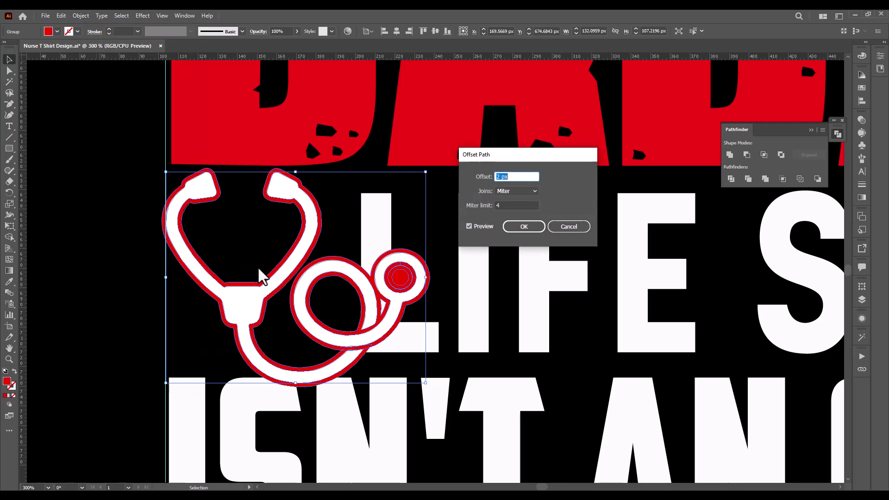
left_click(524, 227)
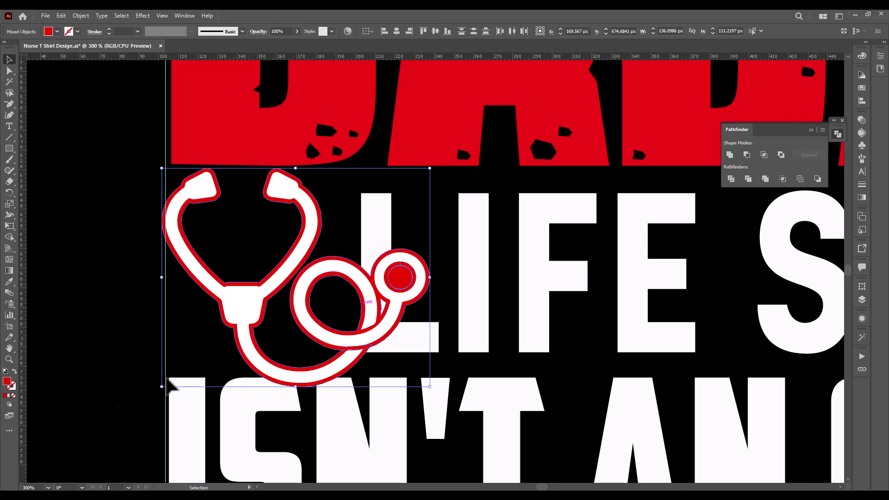
double_click(9, 383)
left_click_drag(333, 333, 263, 367)
left_click(494, 246)
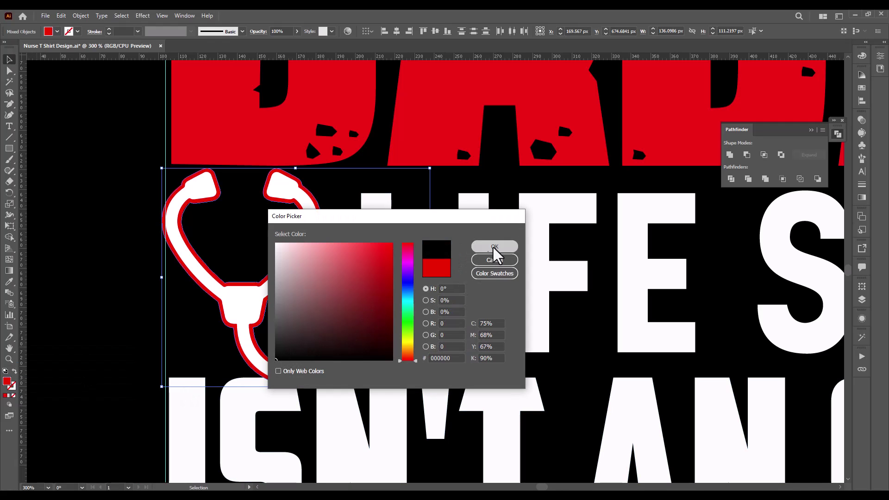
Step: Cut the black stethoscope outline and add an opacity mask with clipping off to the white LIFE SAVER ISN'T AN OFFICIAL lettering
key("a")
key("ctrl+x")
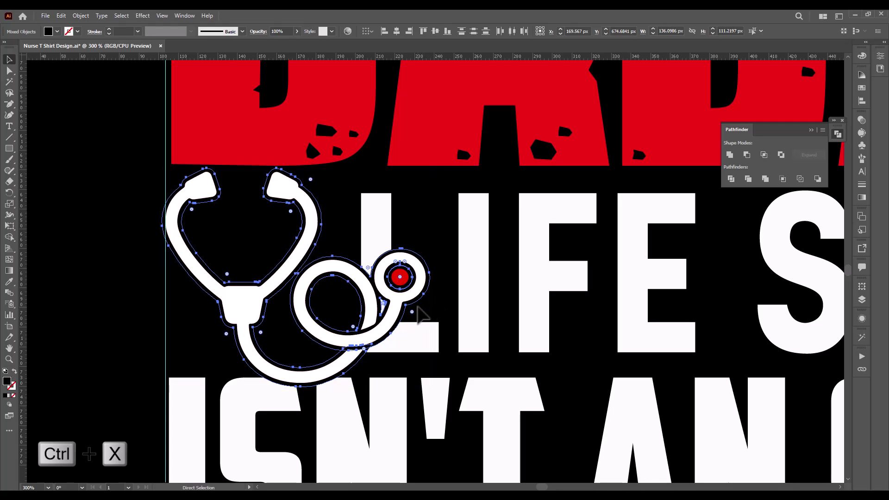
left_click(396, 337)
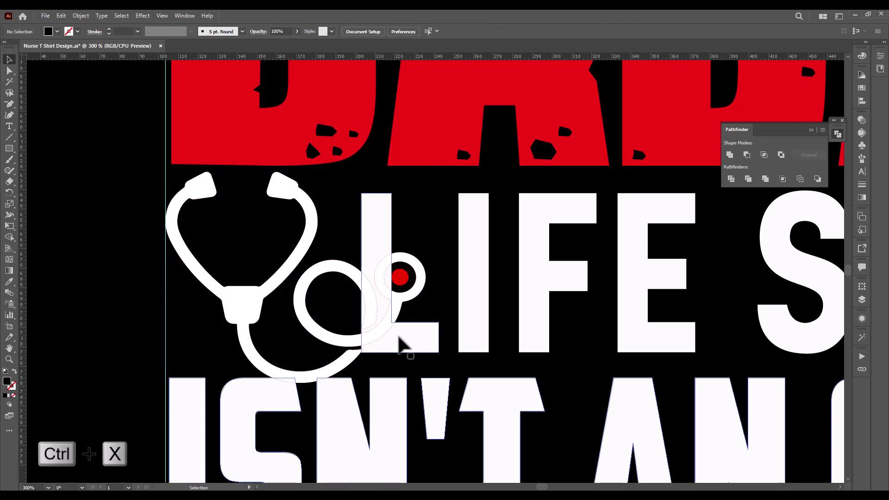
key("v")
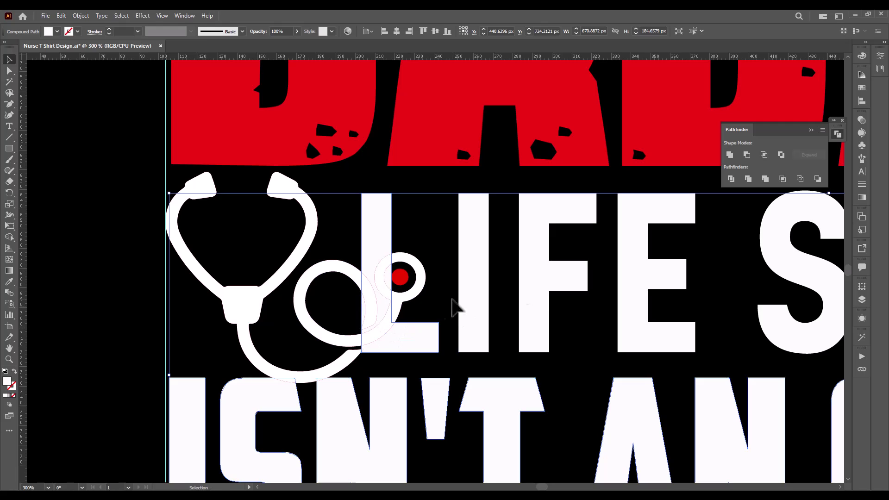
left_click(837, 135)
left_click(861, 120)
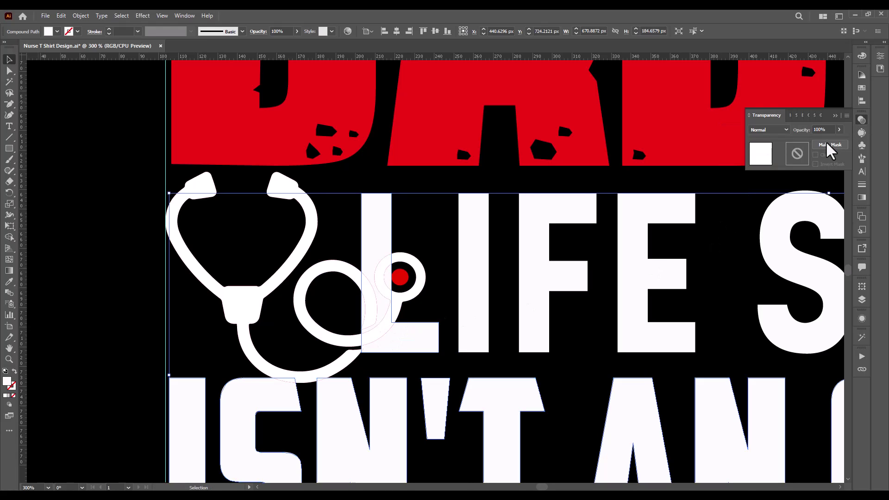
left_click(829, 147)
left_click(816, 155)
left_click(800, 157)
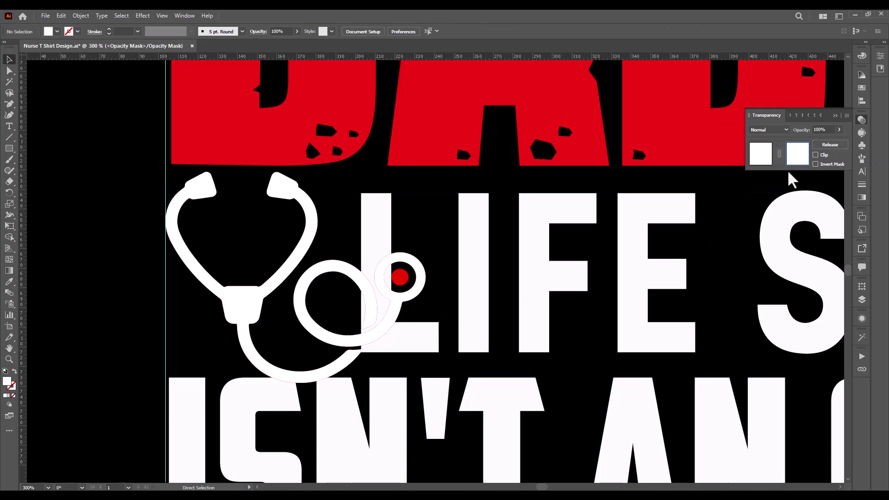
Step: Paste the cut outline in place inside the lettering's opacity mask and return to editing the artwork
key("ctrl+f")
left_click(760, 157)
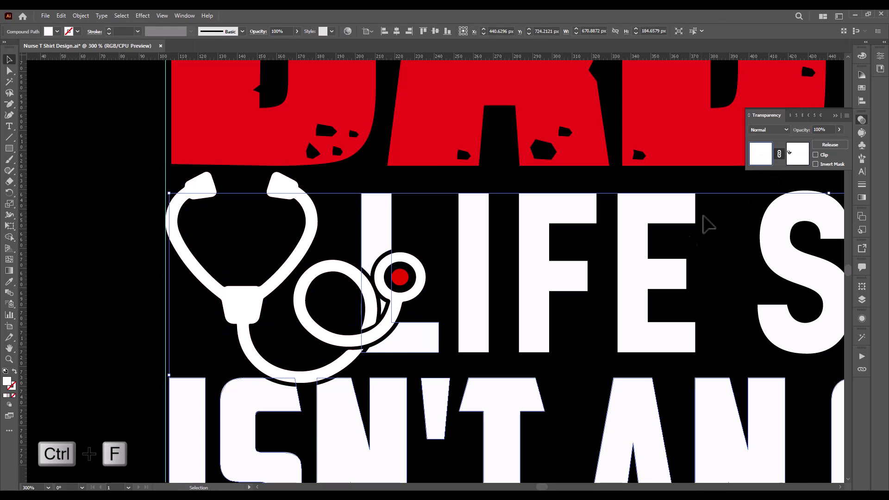
left_click(447, 298)
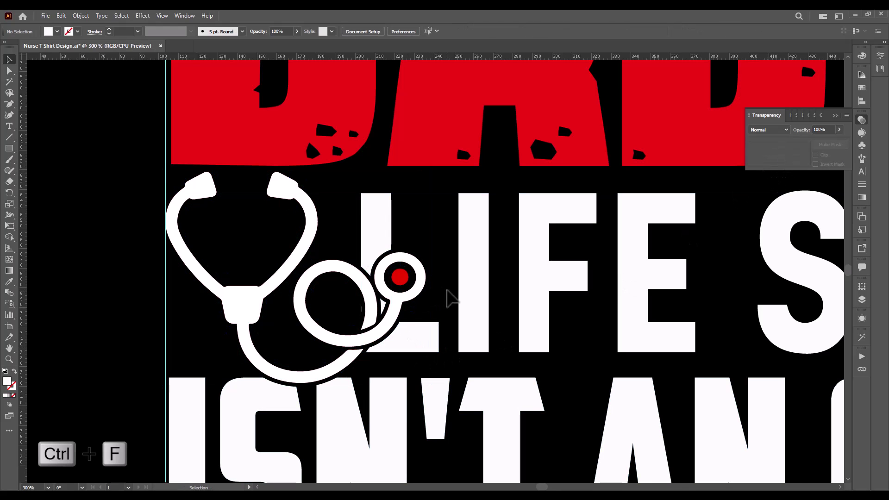
Step: Nudge the red JOB TITLE line up slightly towards ISN'T AN OFFICIAL
scroll(444, 301, "down", 6)
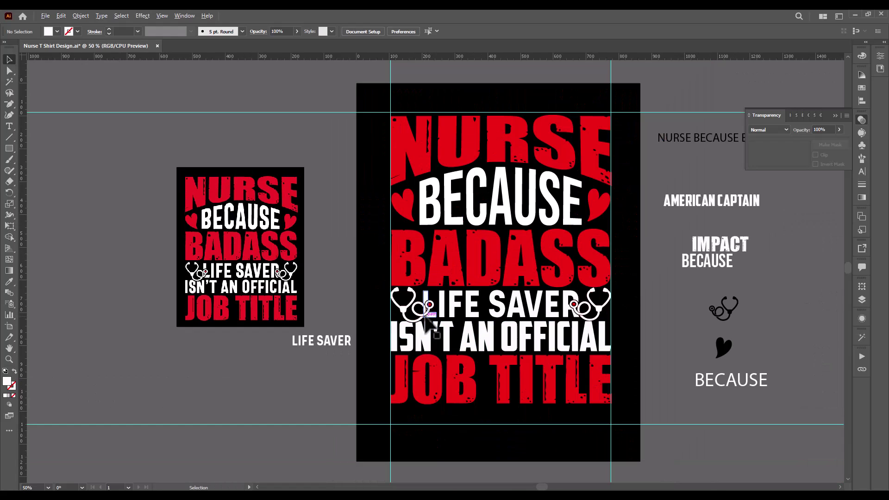
left_click_drag(650, 353, 453, 351)
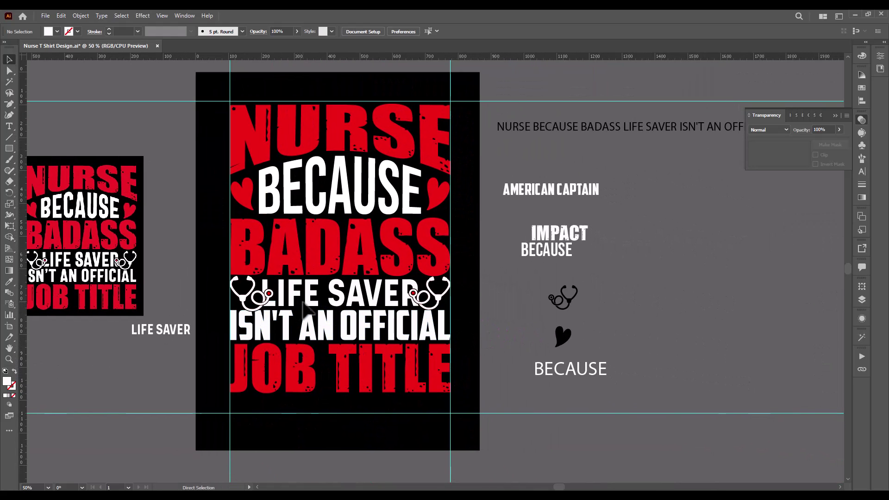
scroll(304, 308, "up", 1)
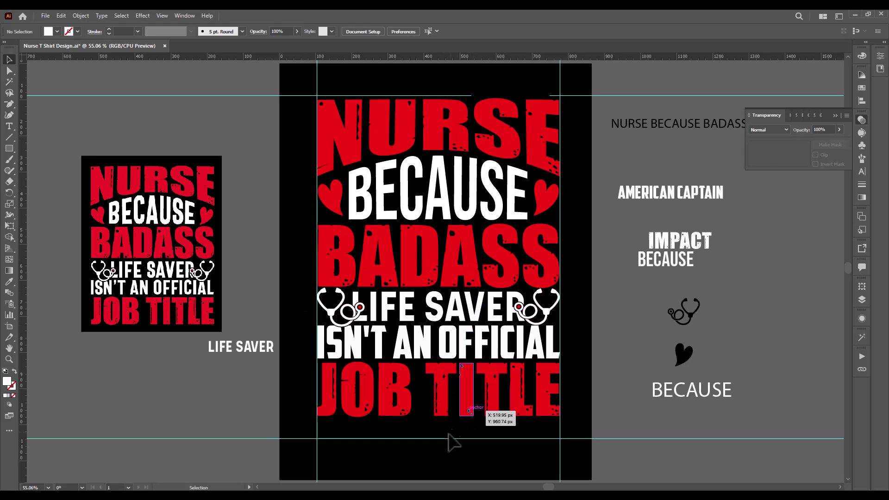
left_click(478, 393)
key("Up")
key("Up")
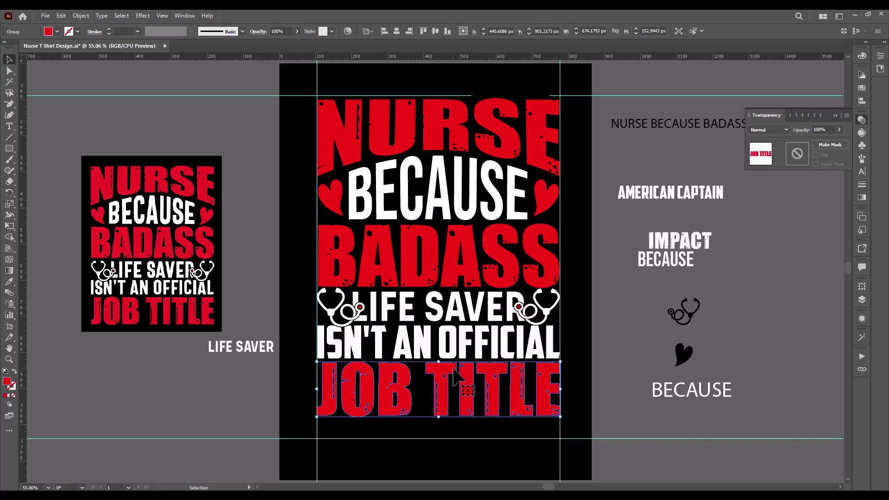
left_click(419, 434)
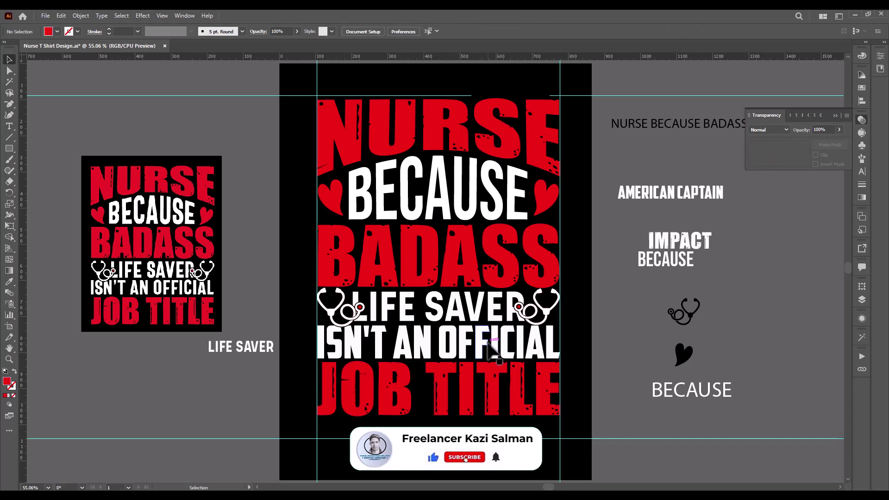
Step: Nudge everything from BADASS down to JOB TITLE, including the stethoscopes, up slightly towards BECAUSE
left_click_drag(324, 454, 627, 267)
key("Up")
key("Up")
key("Up")
key("Up")
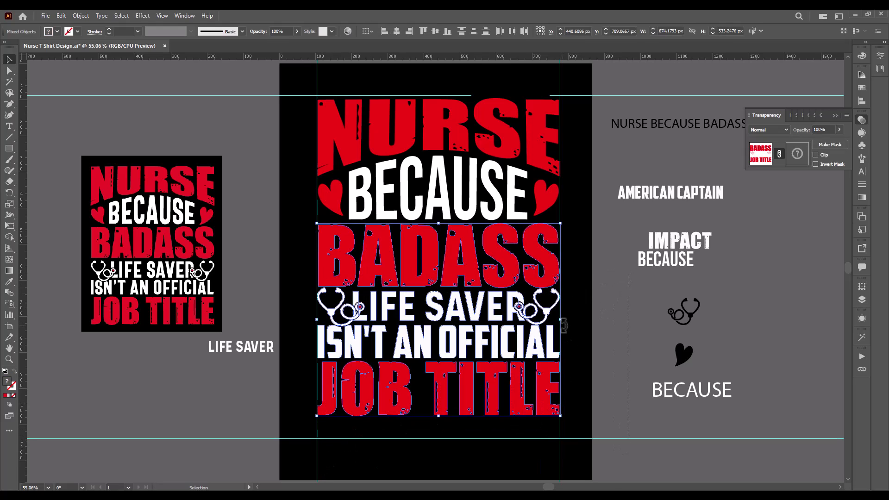
Step: Nudge BECAUSE, the hearts and all the lines below them up together towards NURSE
left_click_drag(265, 445, 601, 189)
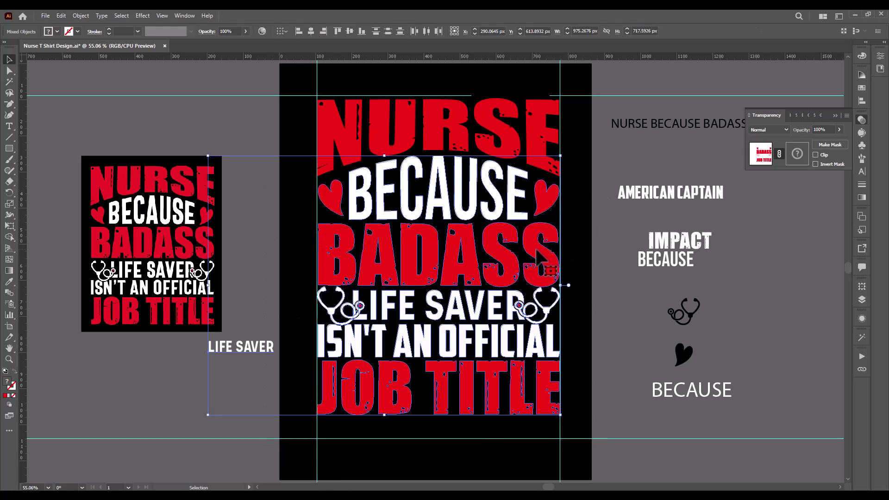
key("Up")
key("Up")
key("Up")
key("Up")
key("Up")
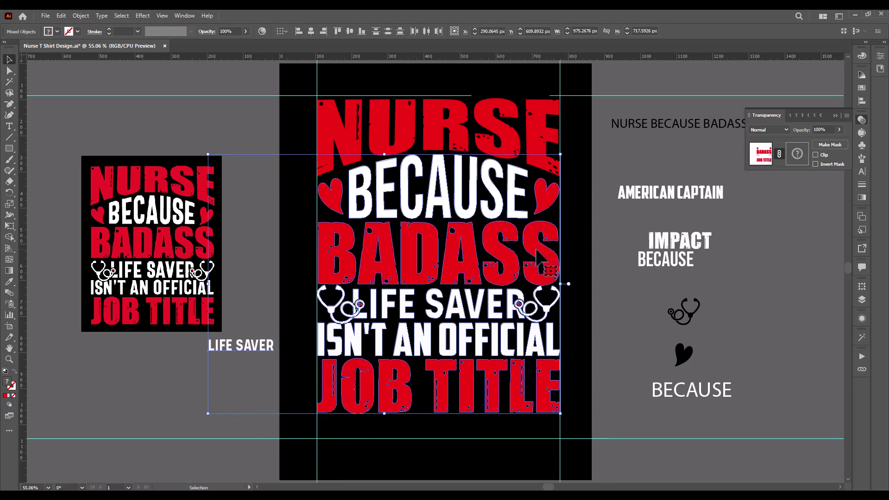